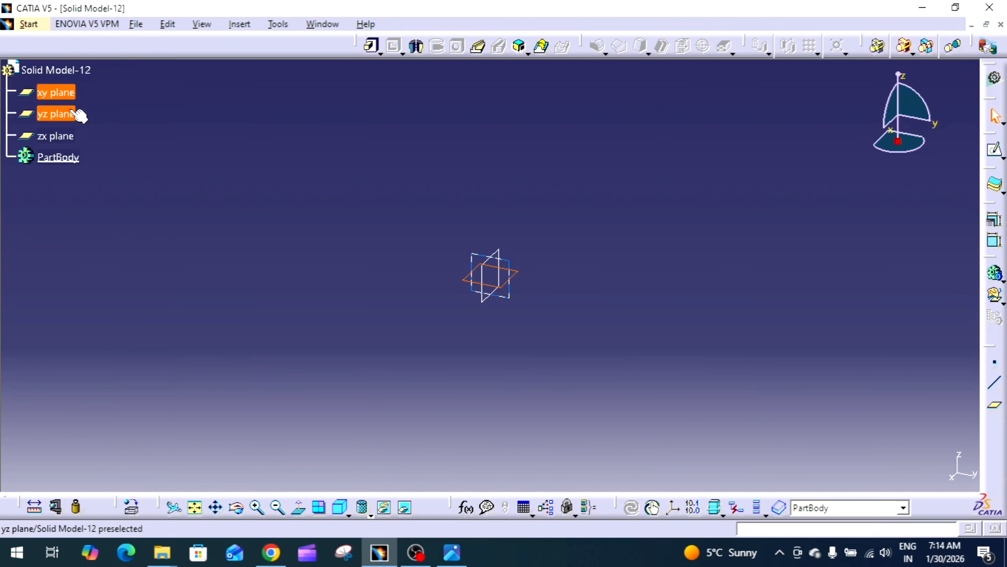
Start a sketch on the yz plane and draw an open profile: a base about 91 mm wide on the H axis with two vertical sides about 40 mm high
click(79, 114)
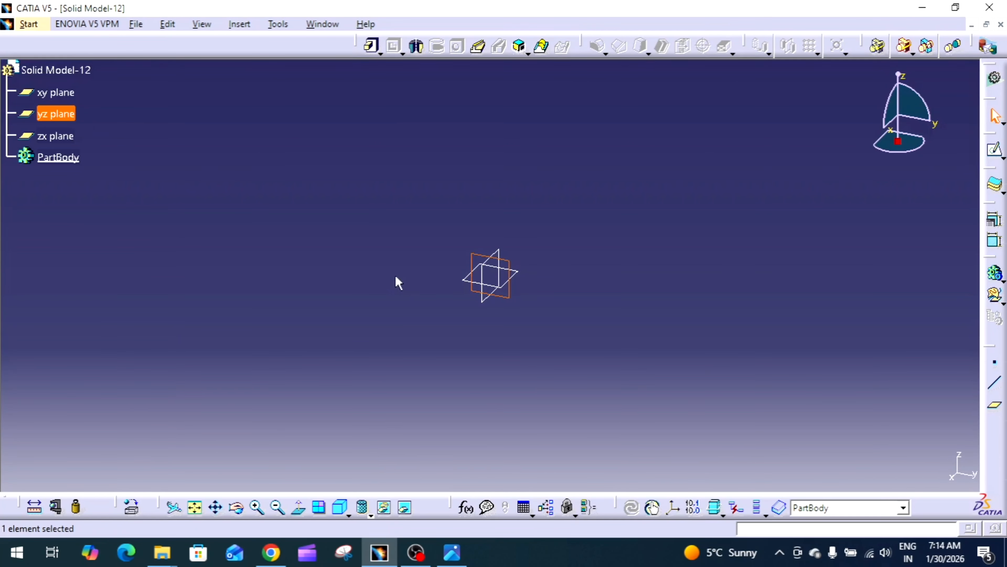
click(995, 152)
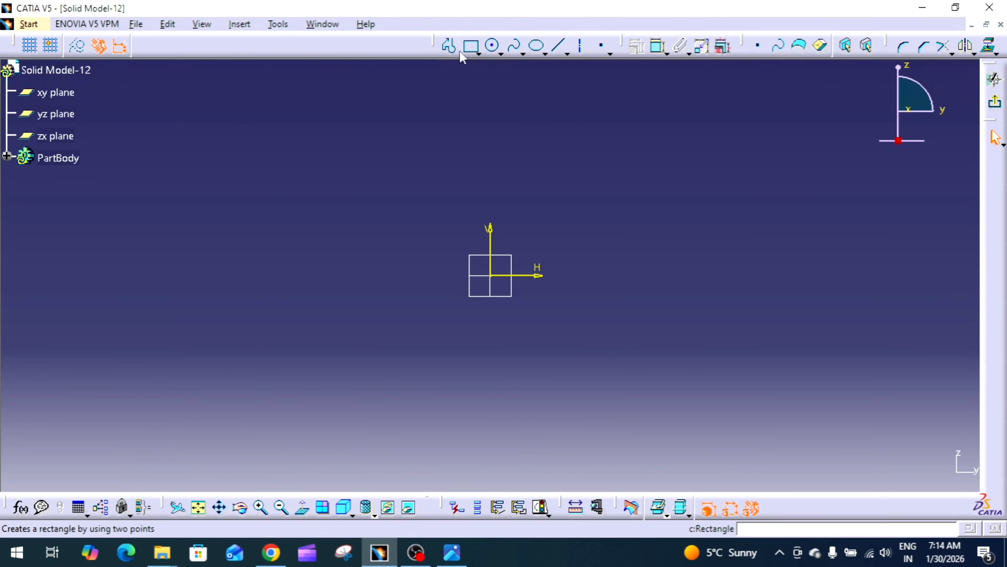
click(450, 47)
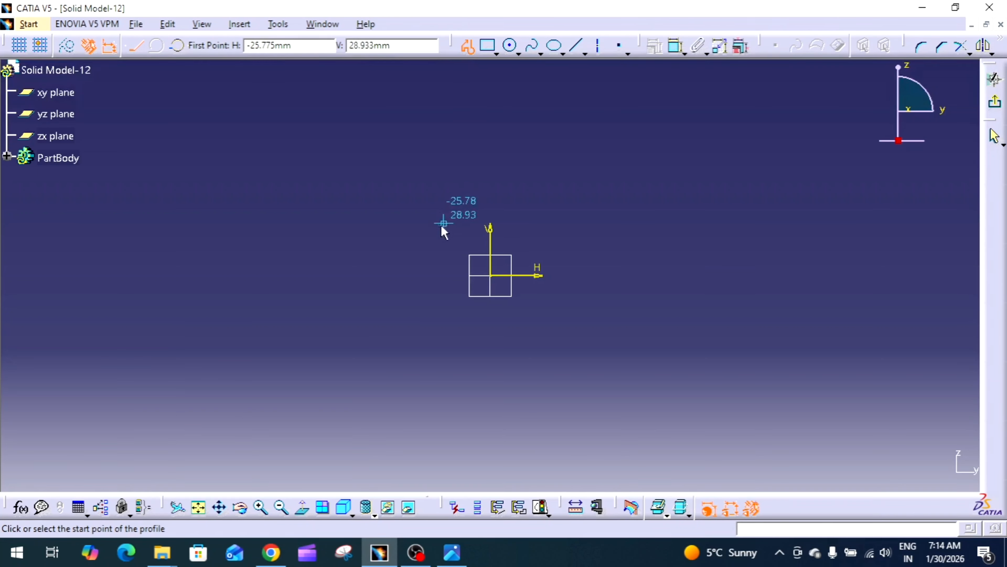
click(410, 203)
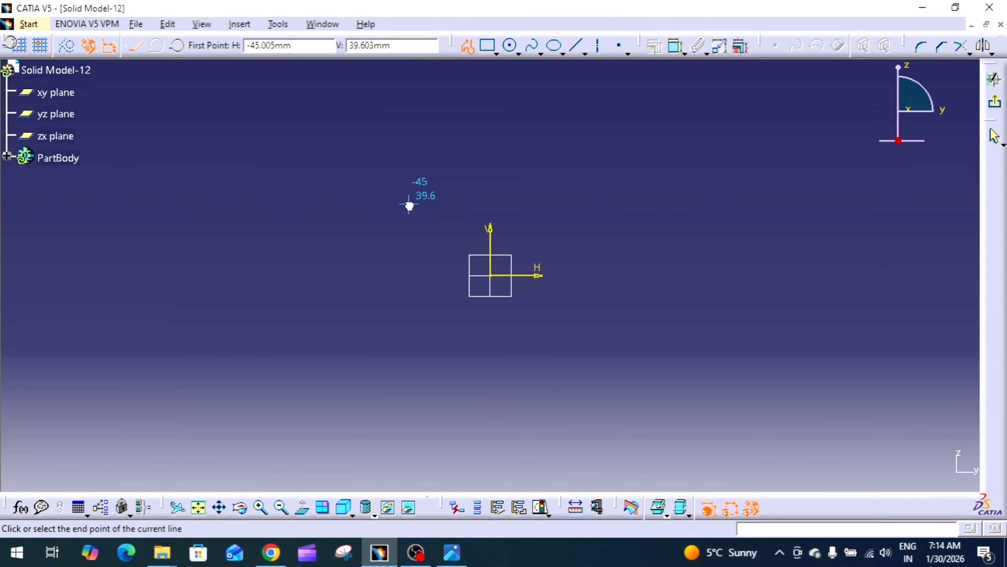
click(409, 280)
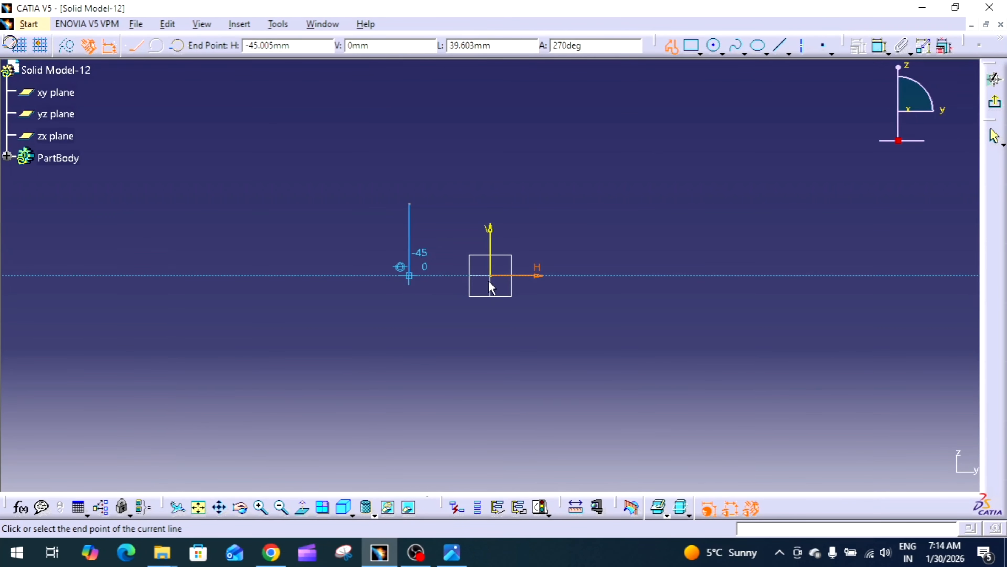
click(576, 267)
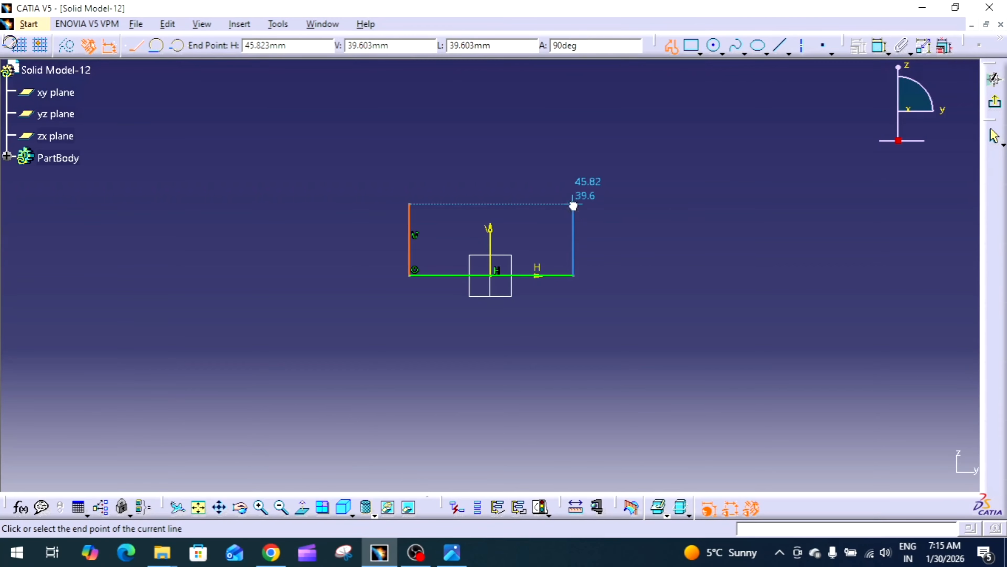
click(573, 204)
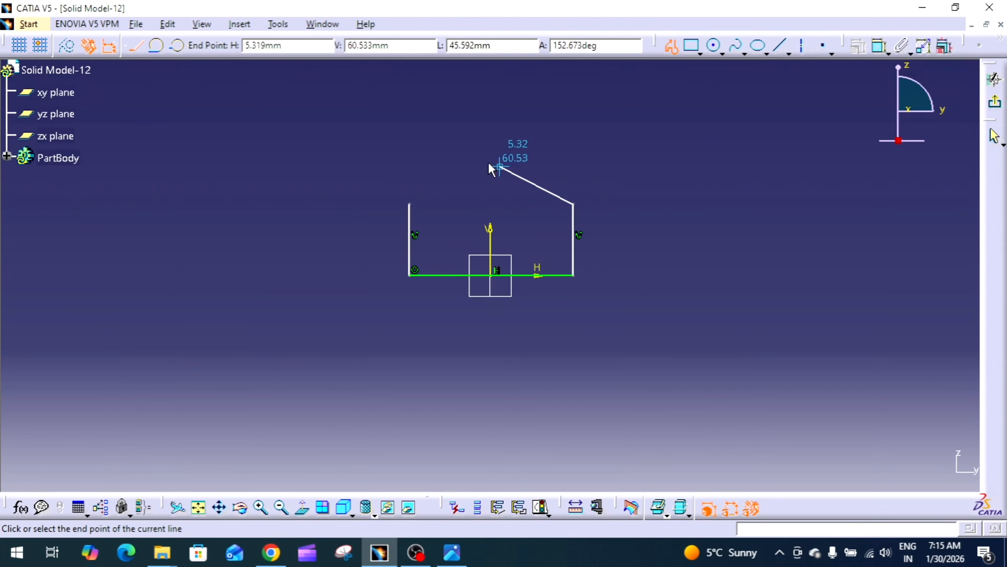
Close the profile with a three-point arc joining both side tops, its peak on the V axis about 58 mm above the base
click(179, 45)
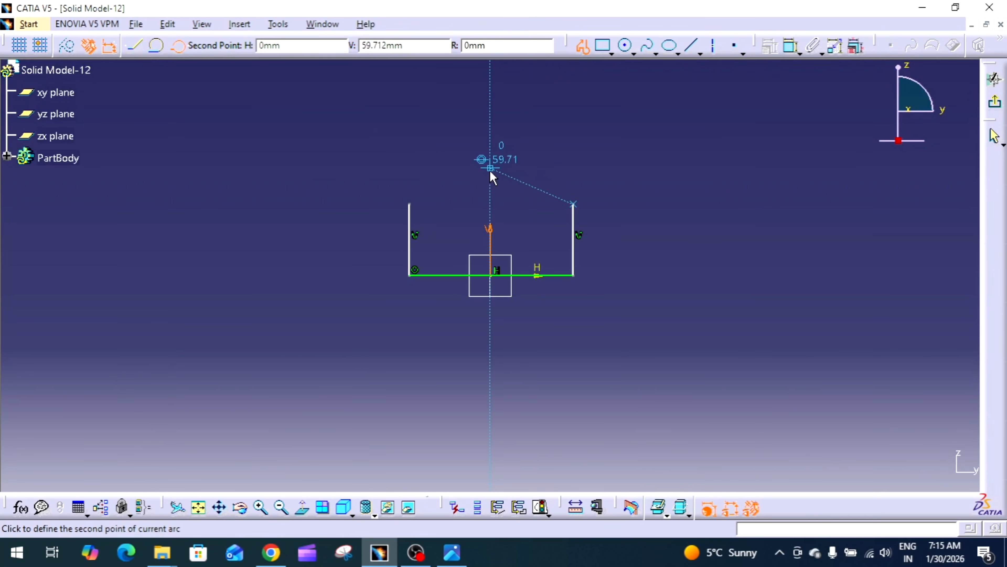
click(491, 168)
click(409, 204)
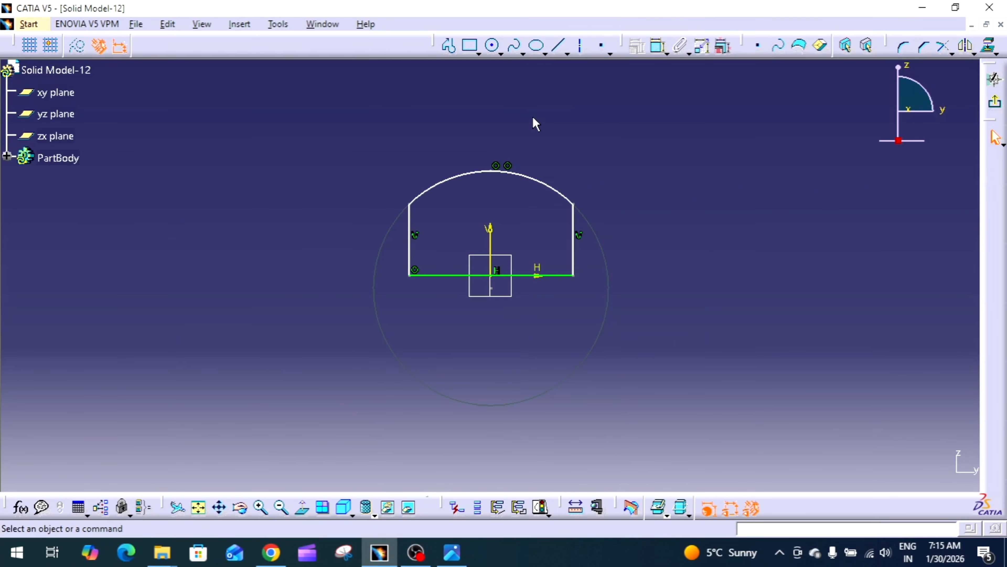
middle_click(478, 205)
middle_drag(487, 217, 489, 218)
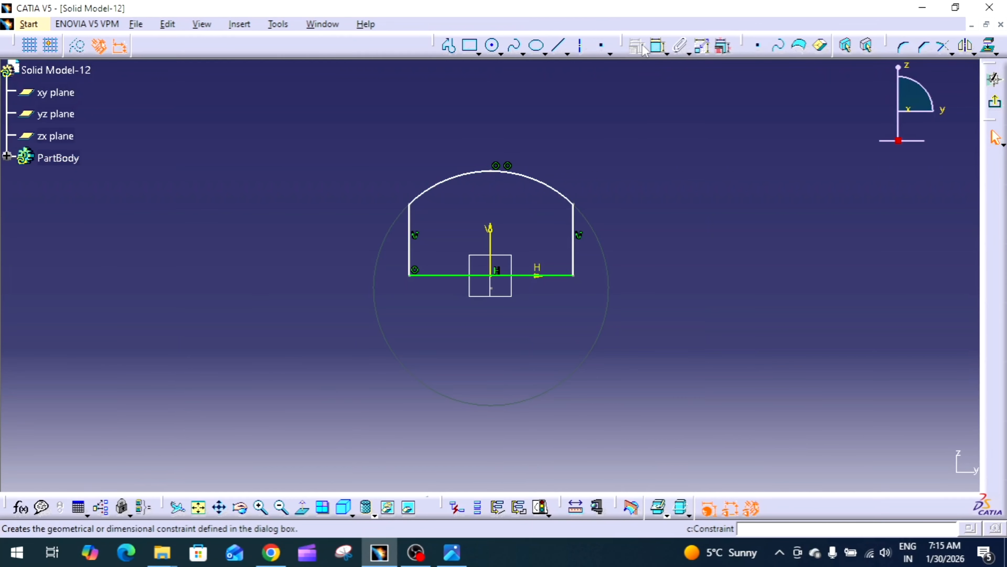
Dimension the width between the two vertical sides, placing the dimension inside the profile with its value shifted off the V axis
click(656, 47)
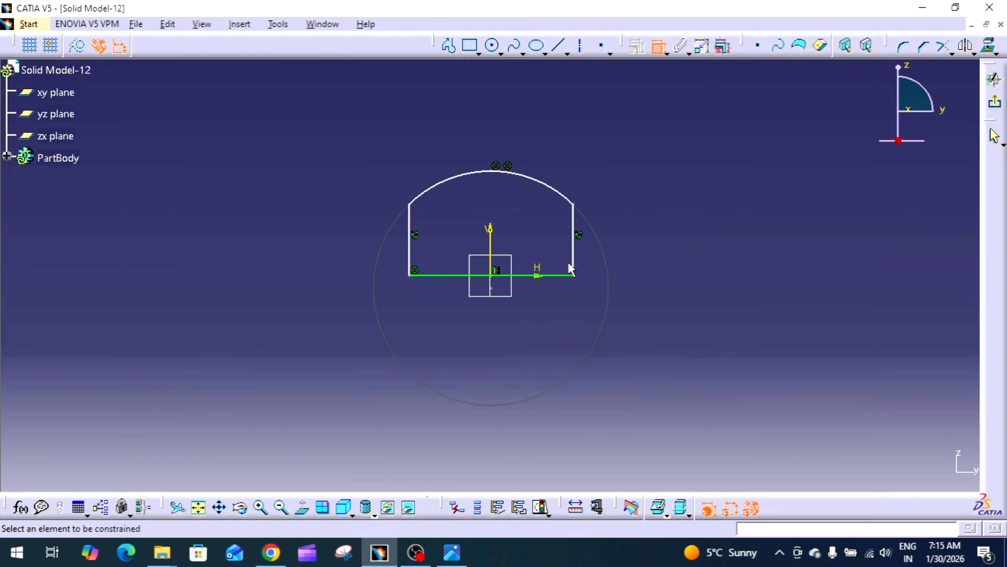
click(573, 254)
click(410, 250)
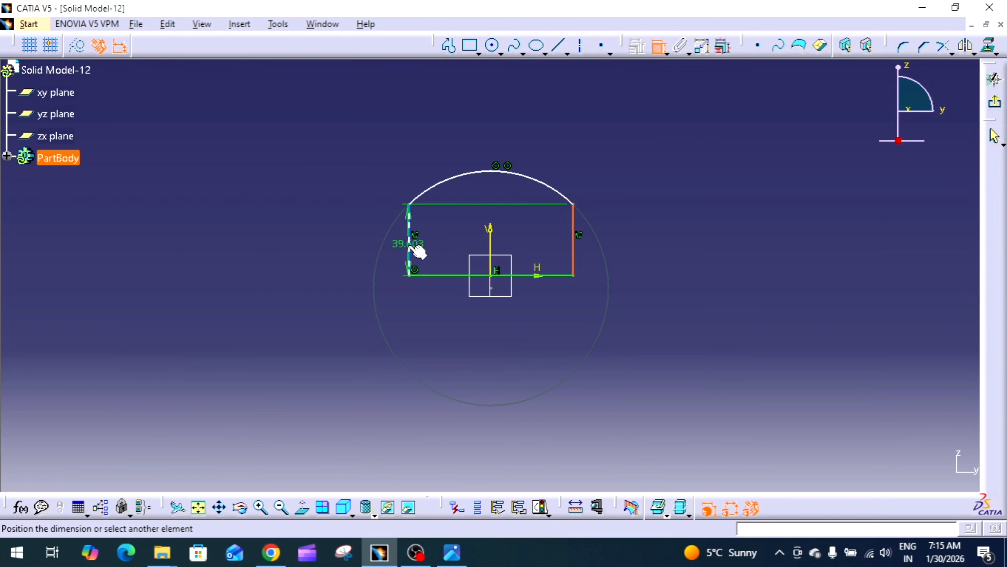
right_click(458, 235)
click(505, 373)
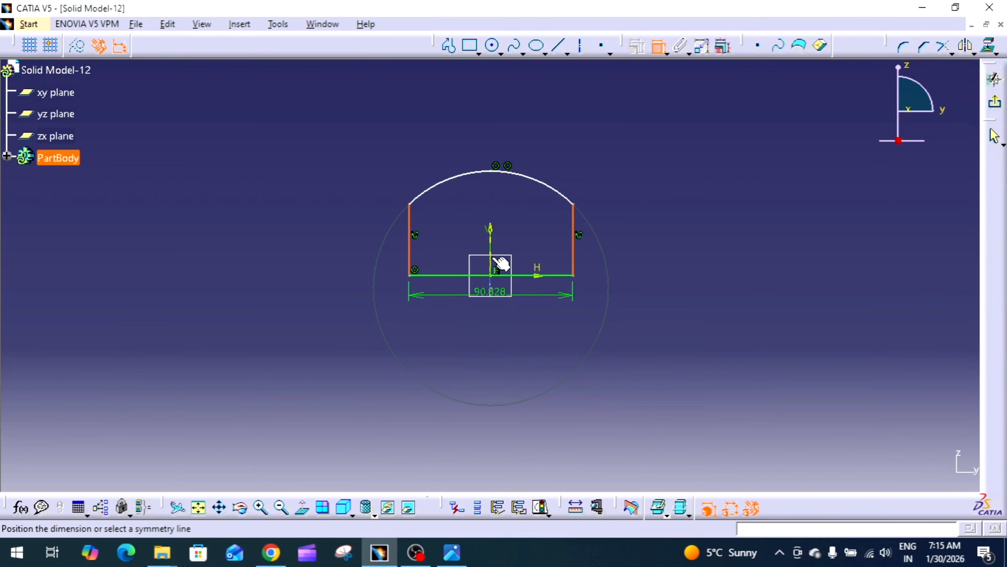
click(489, 238)
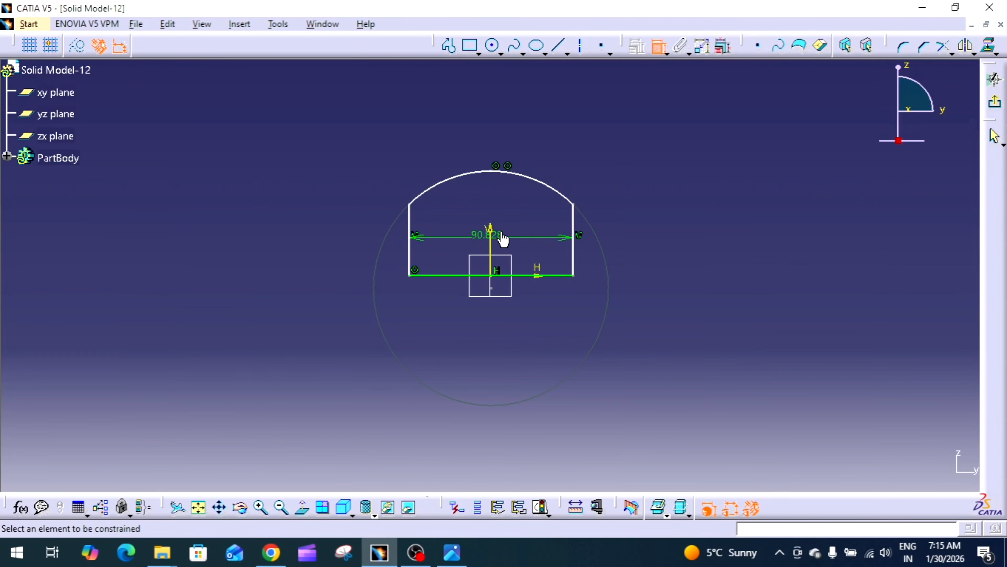
drag(502, 238, 465, 261)
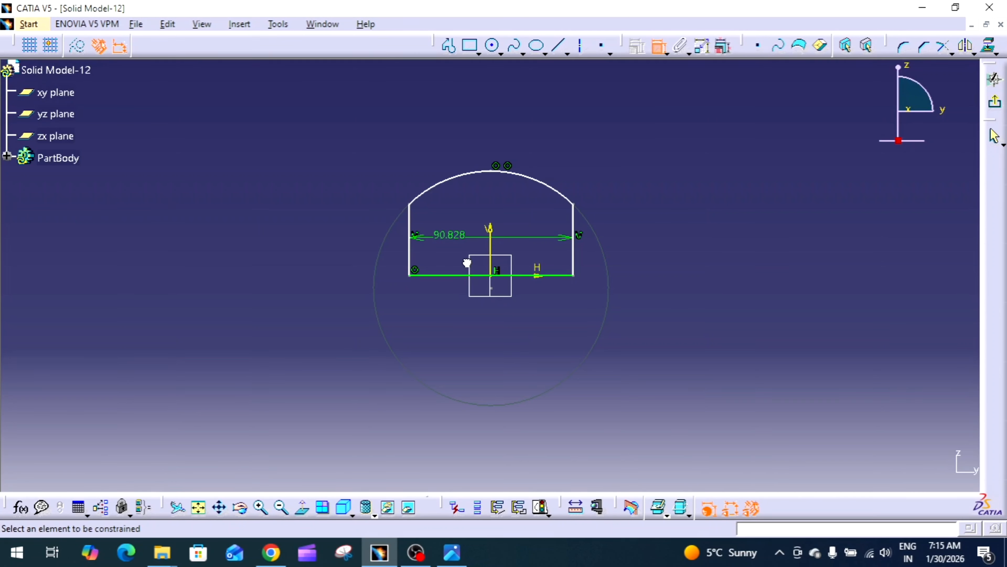
Constrain the two vertical sides to be symmetric about the V axis
click(574, 253)
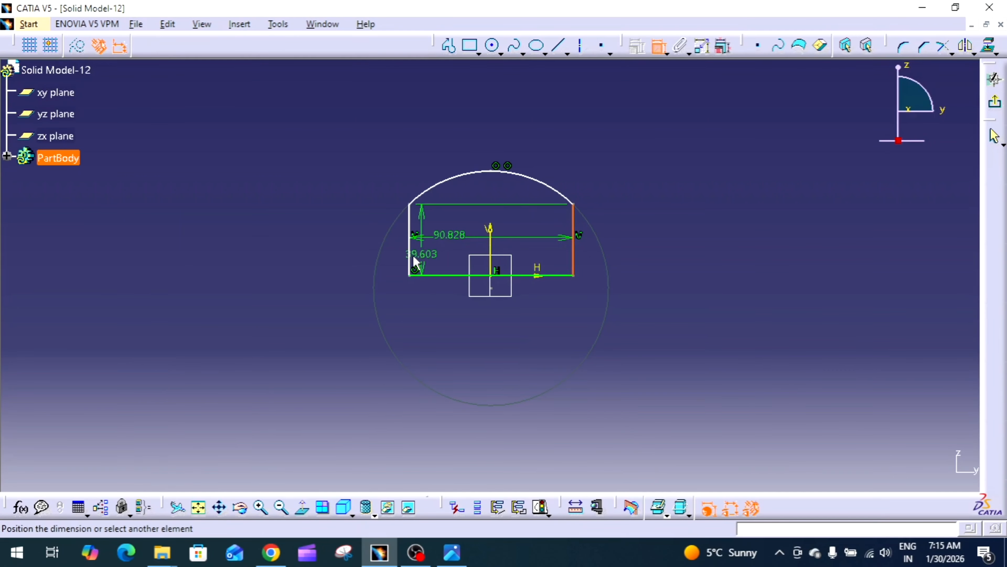
click(410, 257)
right_click(504, 211)
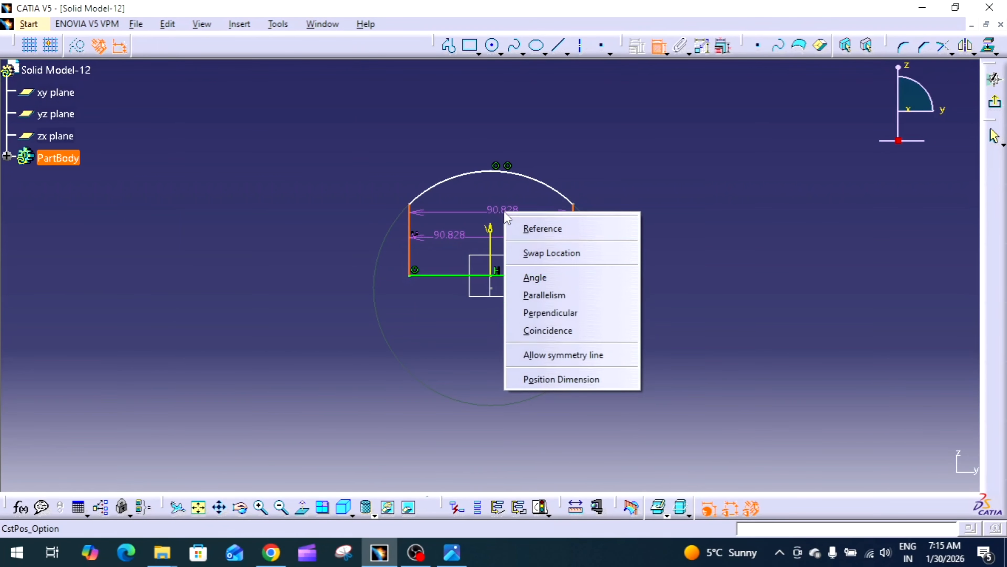
click(547, 355)
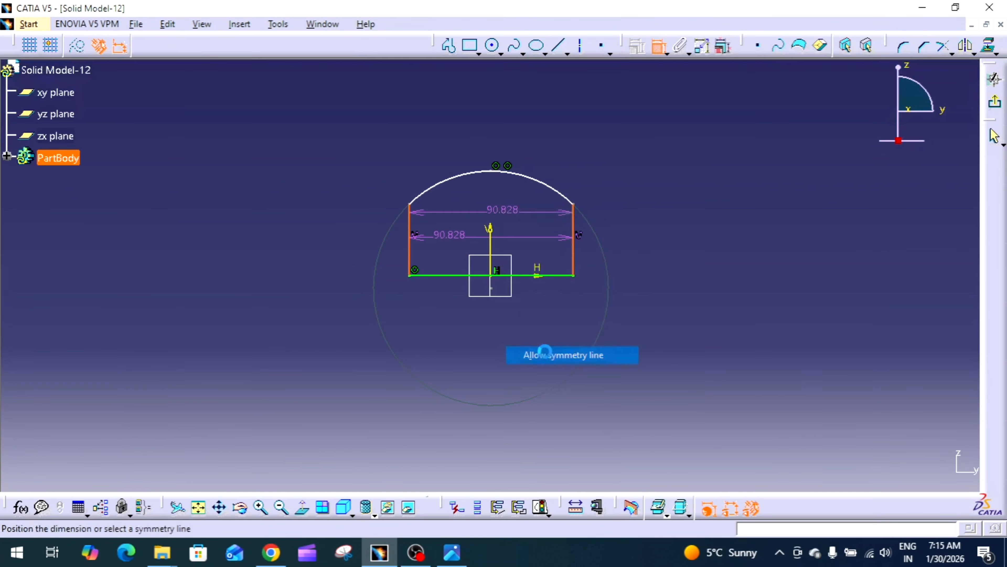
click(495, 246)
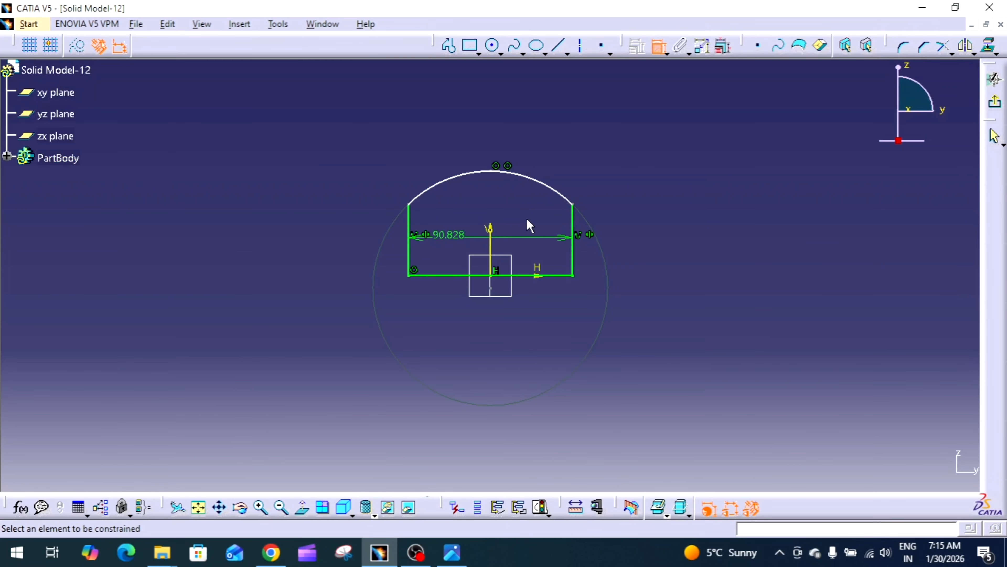
Dimension the height from the base to the arc's top point, placing it beside the profile's right side
click(502, 173)
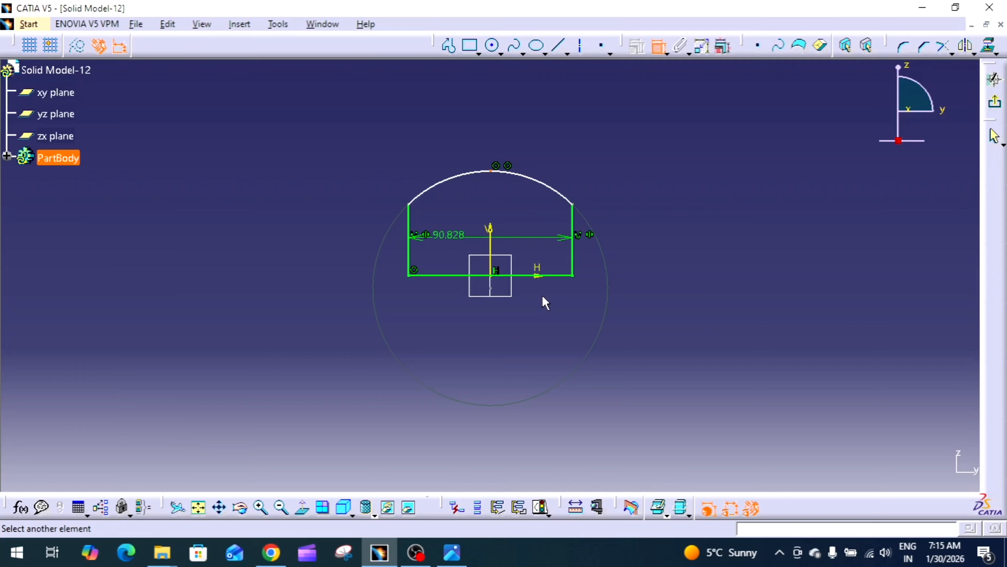
click(570, 276)
click(646, 240)
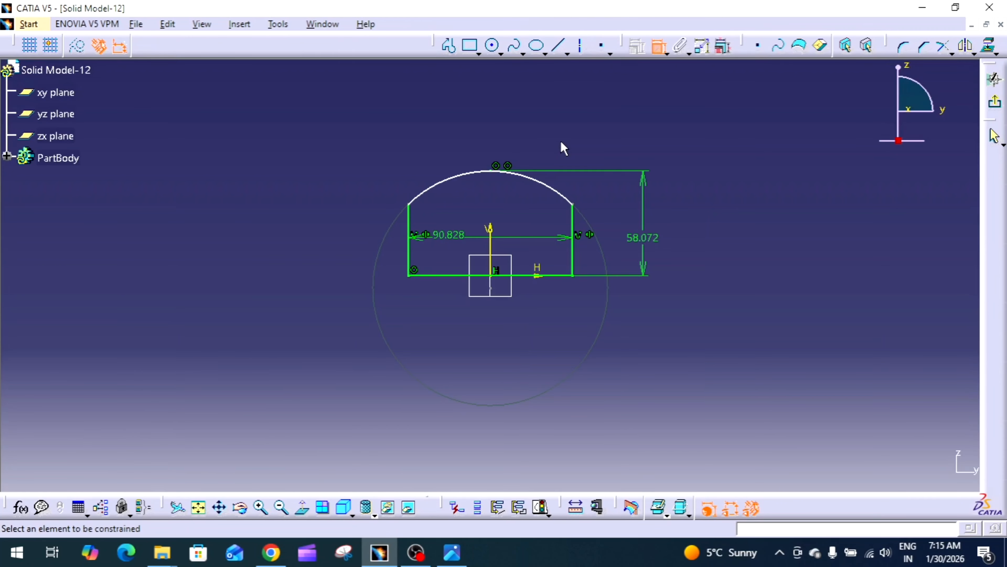
key(Escape)
Move the width dimension below the base line and set it to 200 mm
click(456, 236)
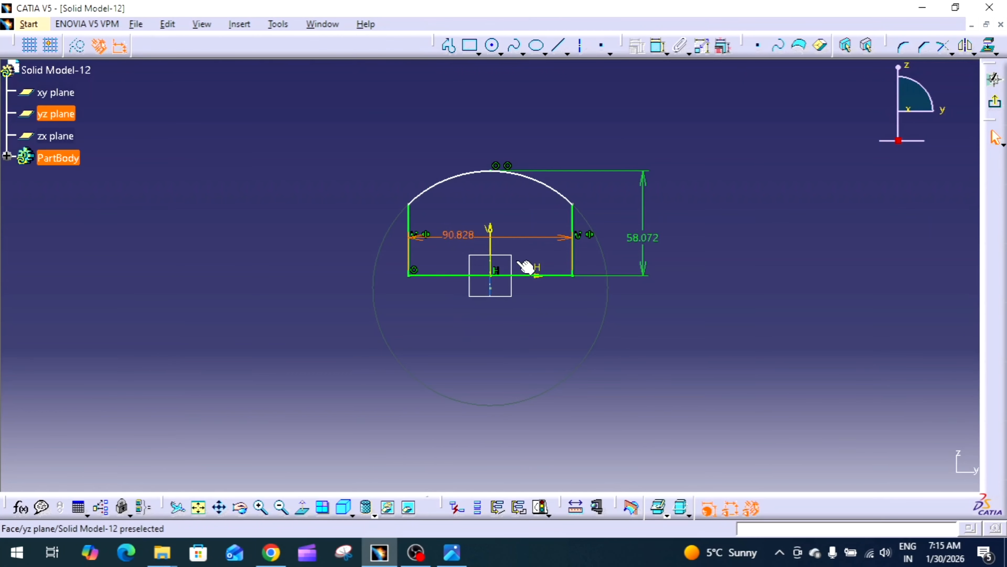
drag(558, 254, 490, 316)
double_click(491, 310)
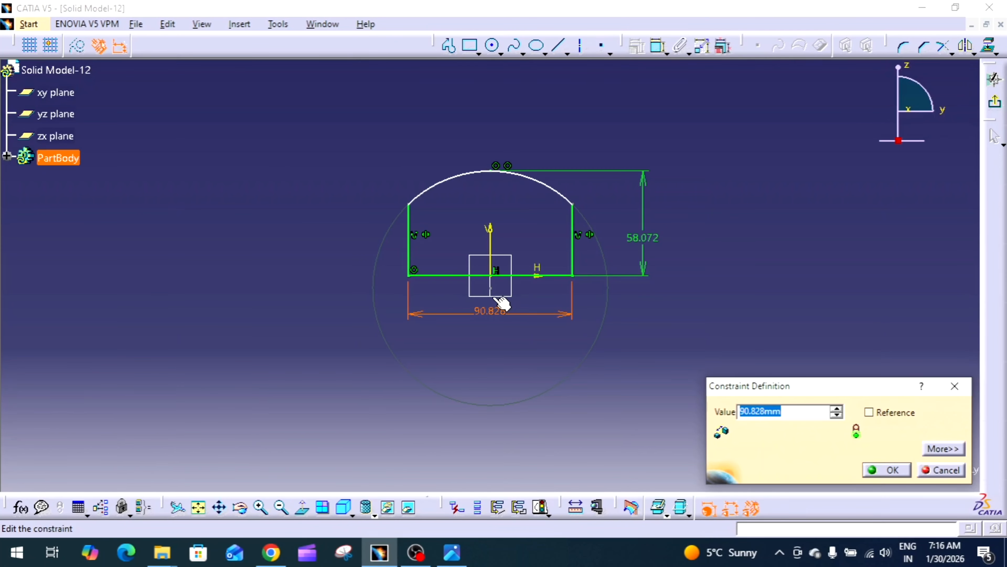
text(200)
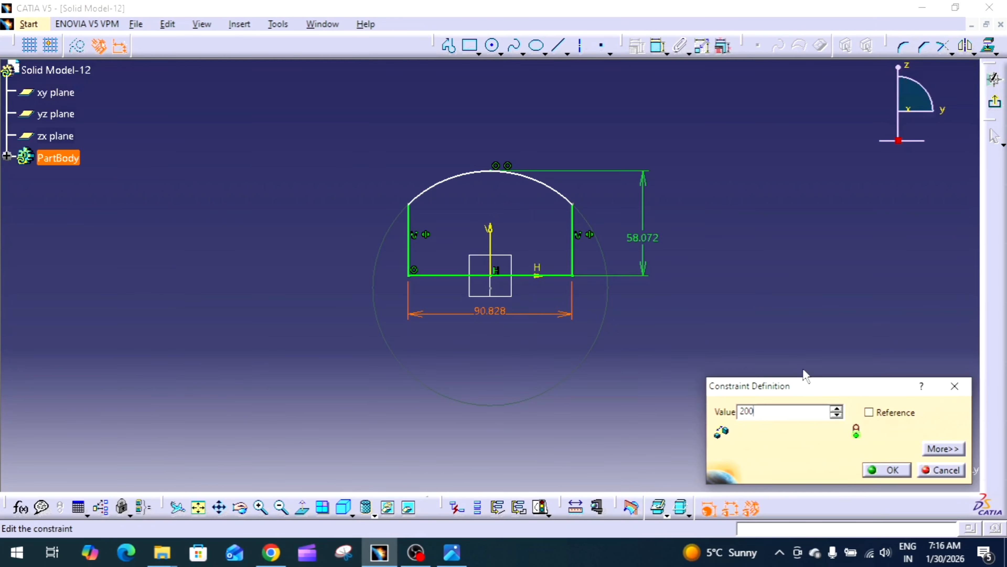
key(Return)
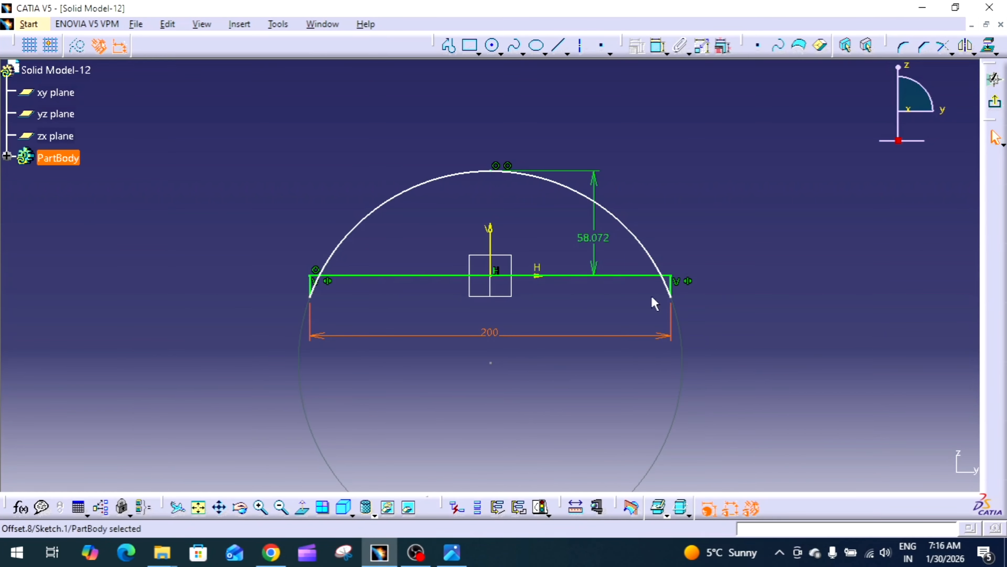
Set the profile's overall height to 170 mm and check the shape against the reference drawing in the image viewer
double_click(595, 238)
text(170)
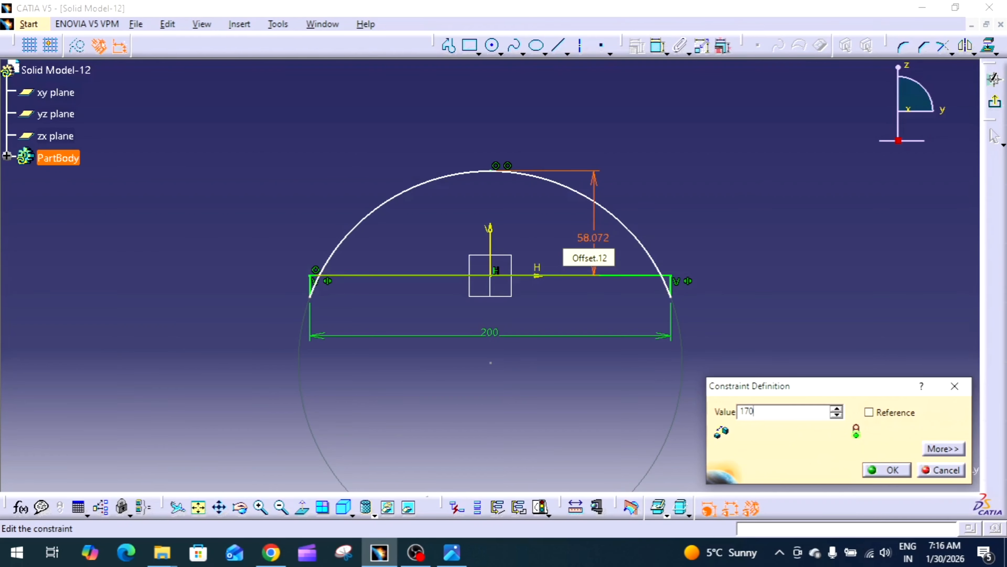
key(Return)
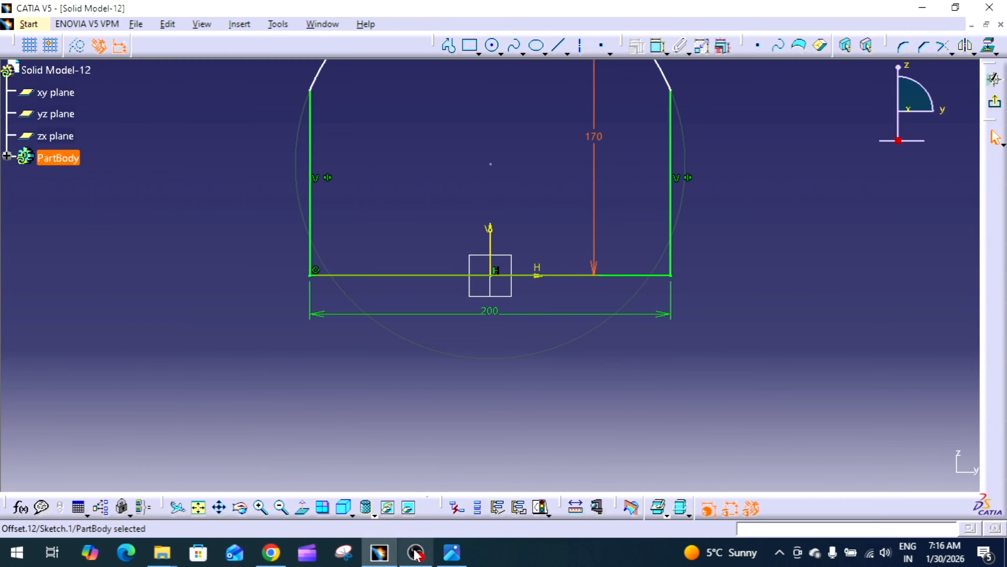
click(452, 551)
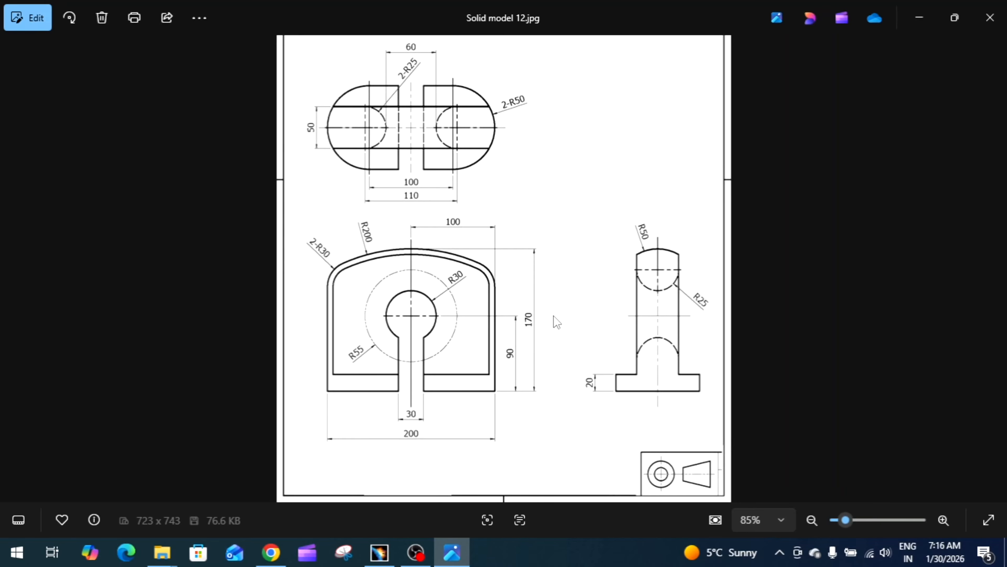
click(379, 551)
Move the profile's height dimension clear of its right side
middle_drag(506, 310, 514, 357)
middle_drag(520, 294, 523, 388)
click(523, 275)
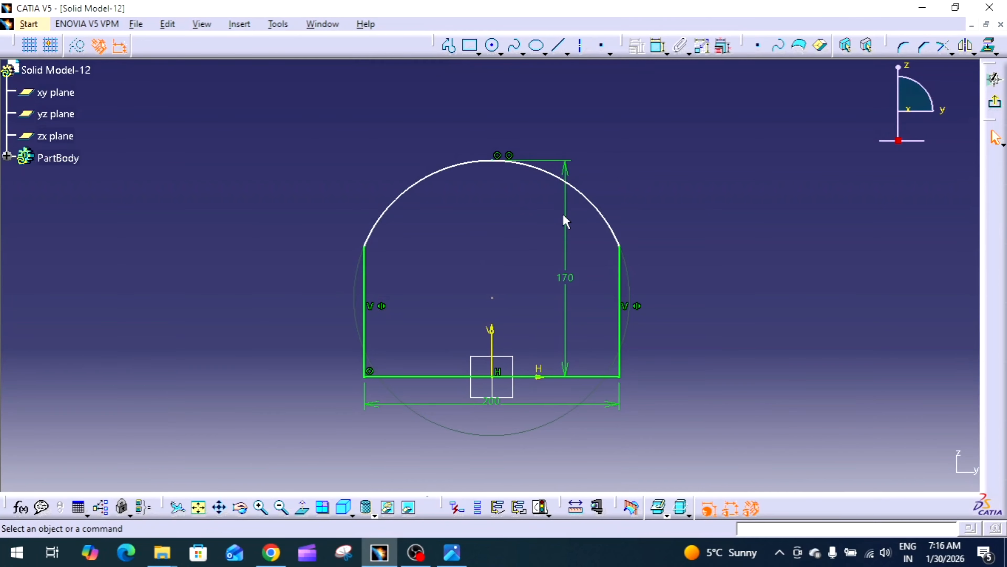
drag(566, 179, 661, 189)
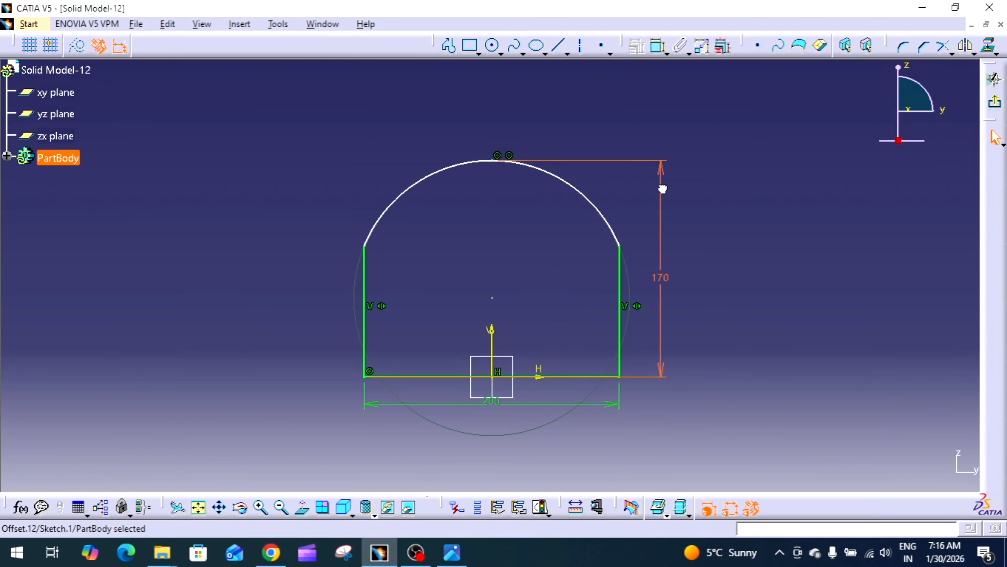
click(699, 249)
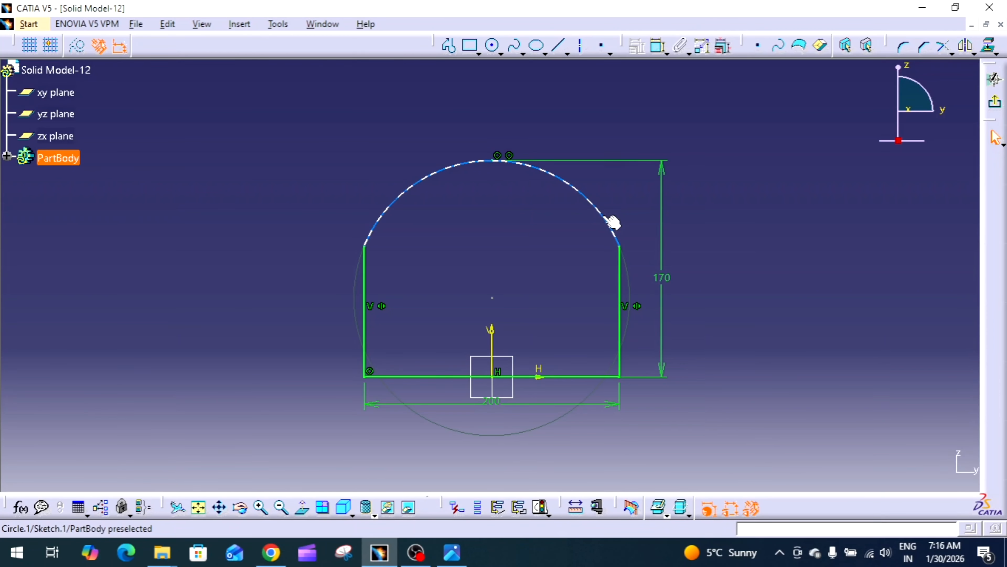
Check the top arc against the reference drawing and add a radius dimension to it in the sketch
mouse_move(379, 561)
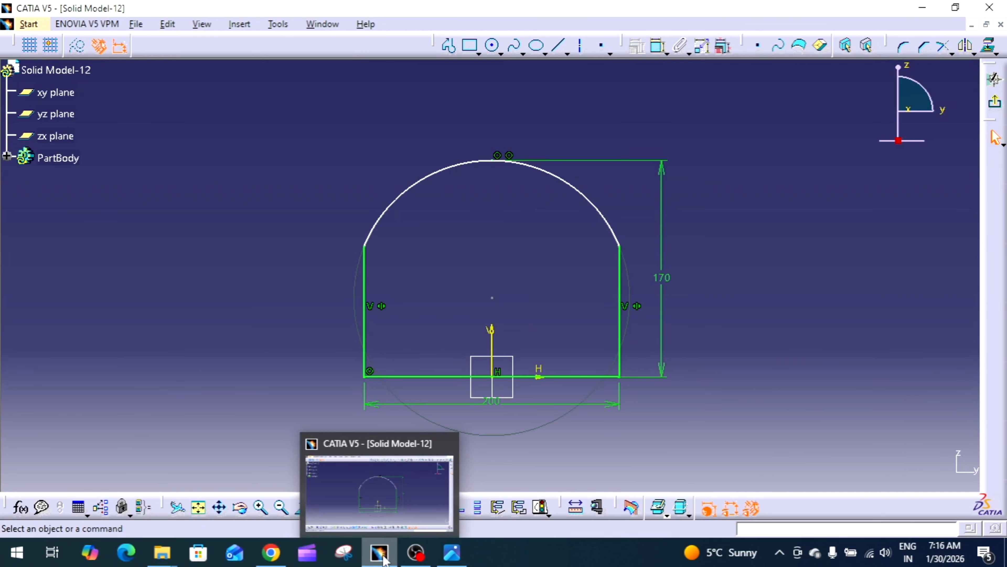
click(385, 557)
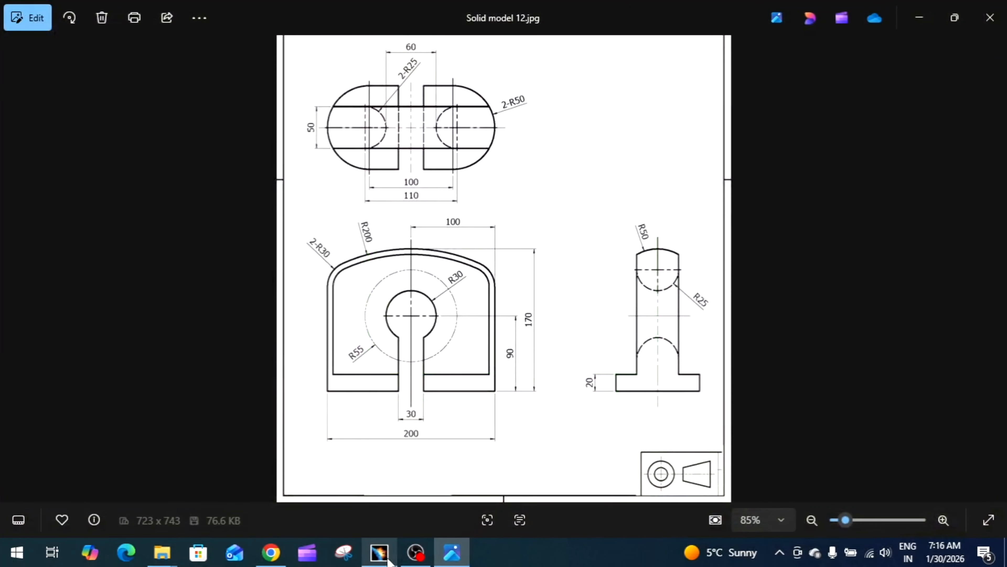
click(388, 560)
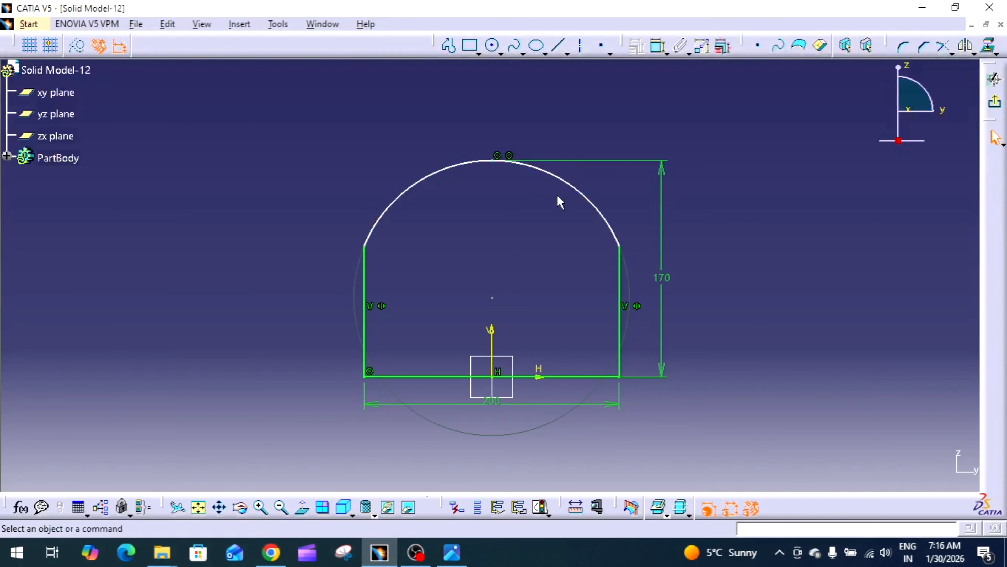
click(659, 45)
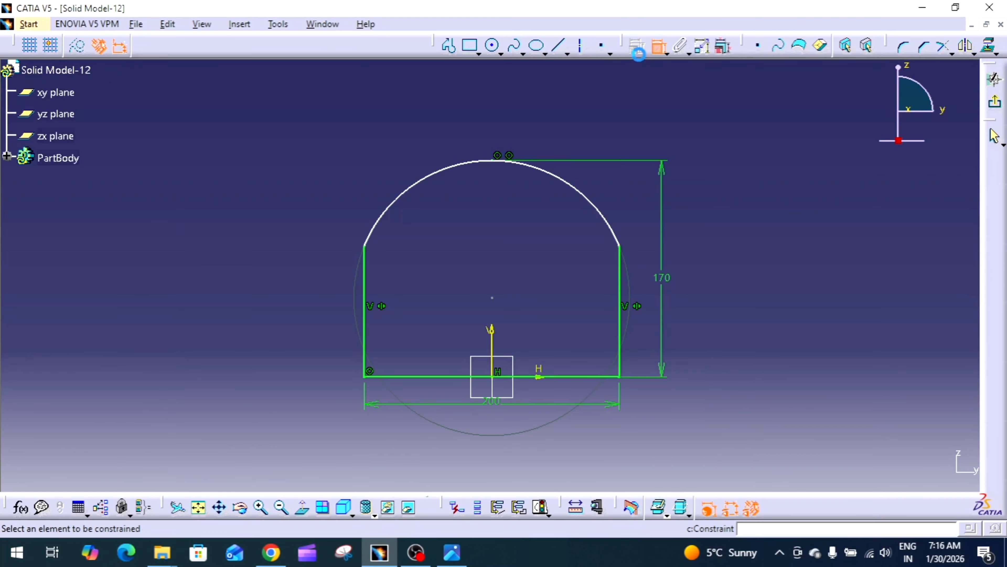
click(439, 175)
click(438, 151)
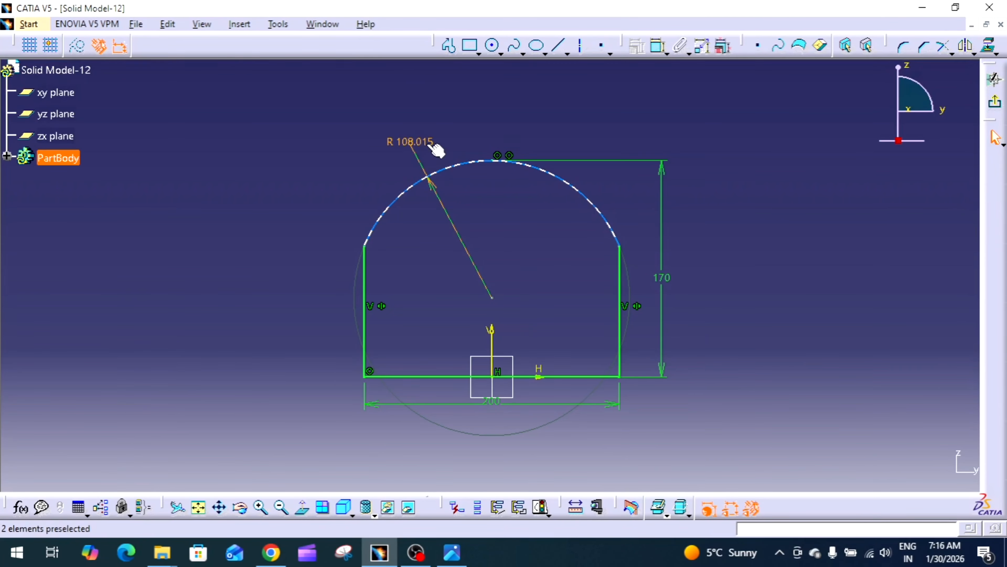
Set the top arc's radius to 200 mm and compare the profile with the reference drawing
double_click(403, 141)
text(200mm)
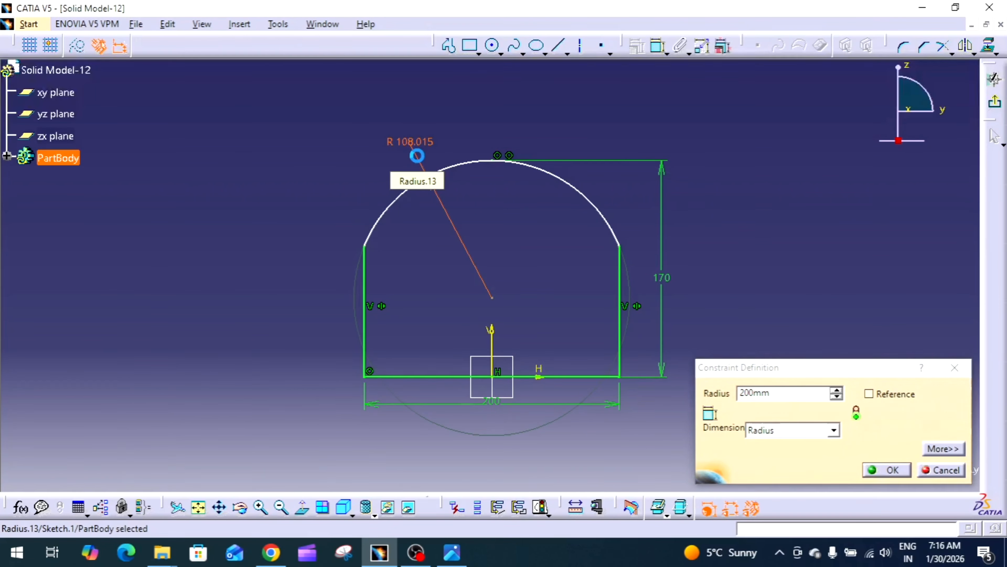
key(Return)
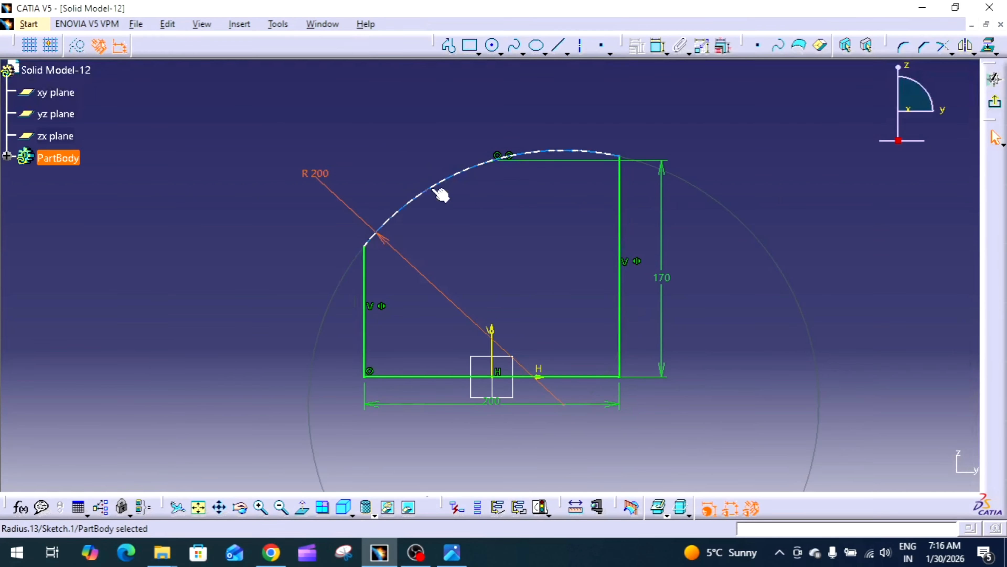
click(367, 559)
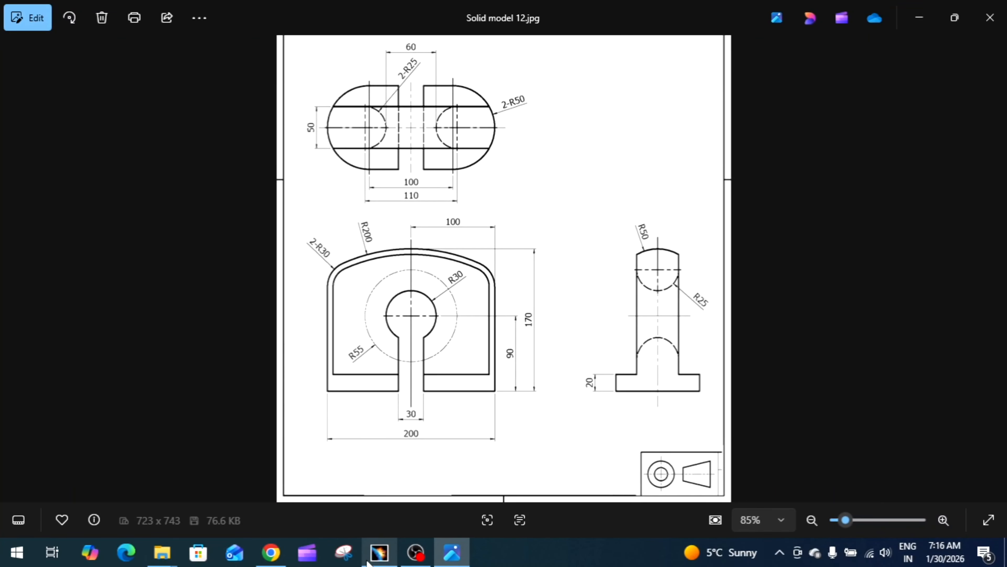
click(369, 561)
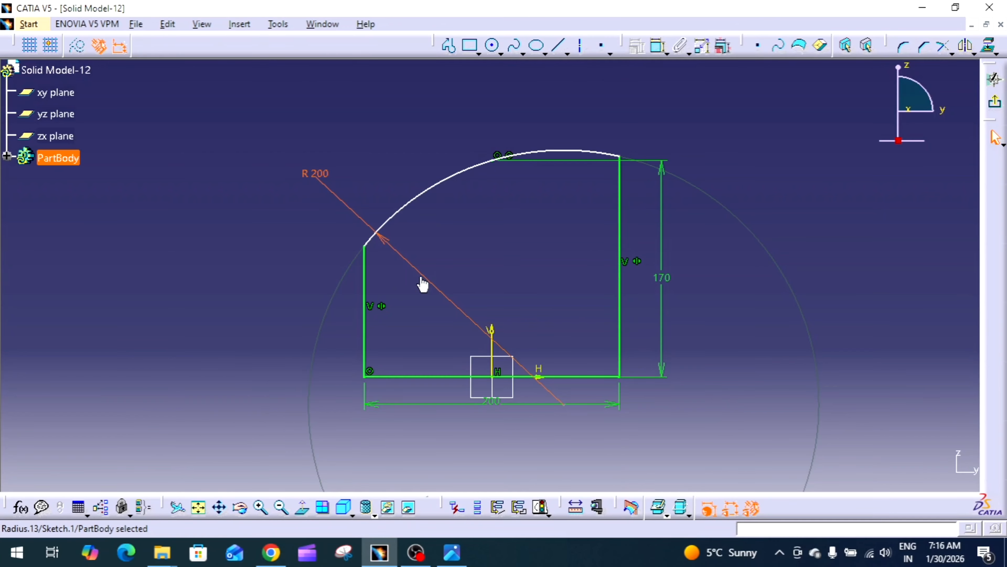
click(514, 266)
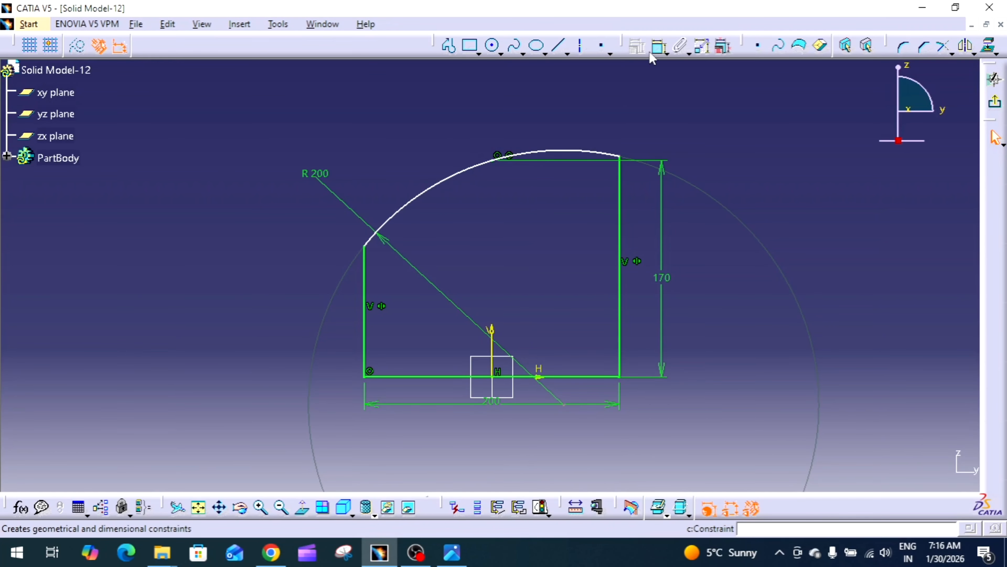
click(660, 46)
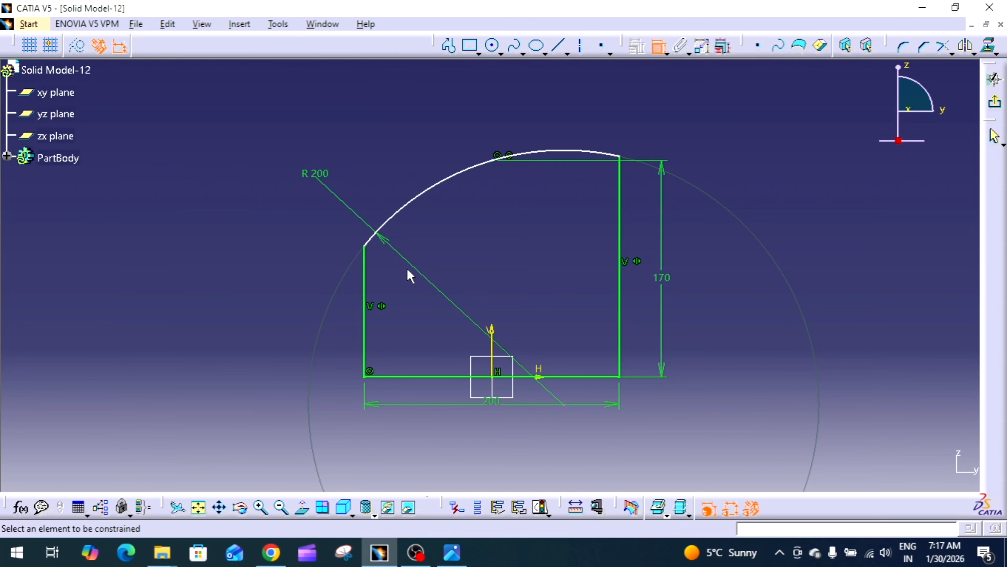
click(620, 156)
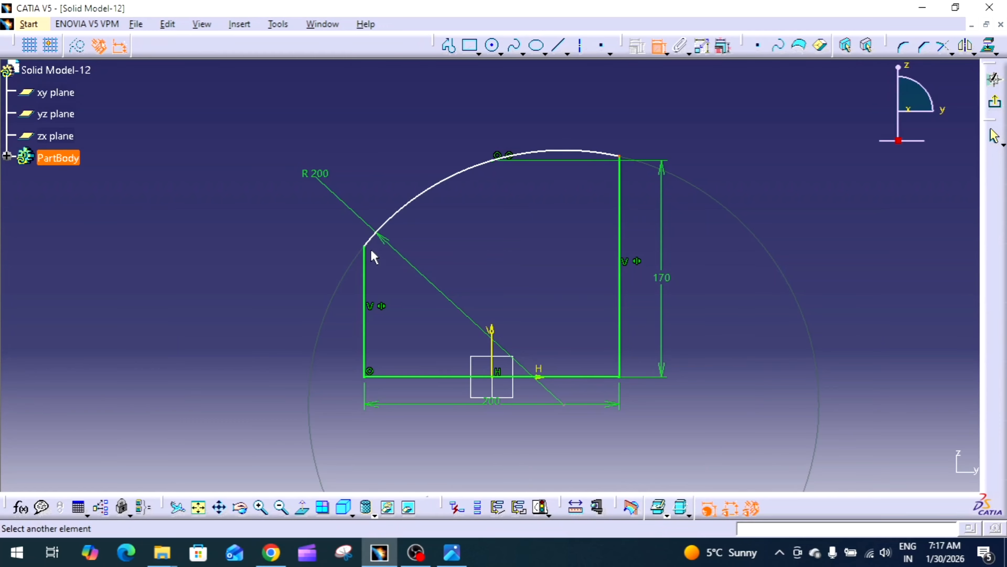
click(365, 246)
right_click(508, 242)
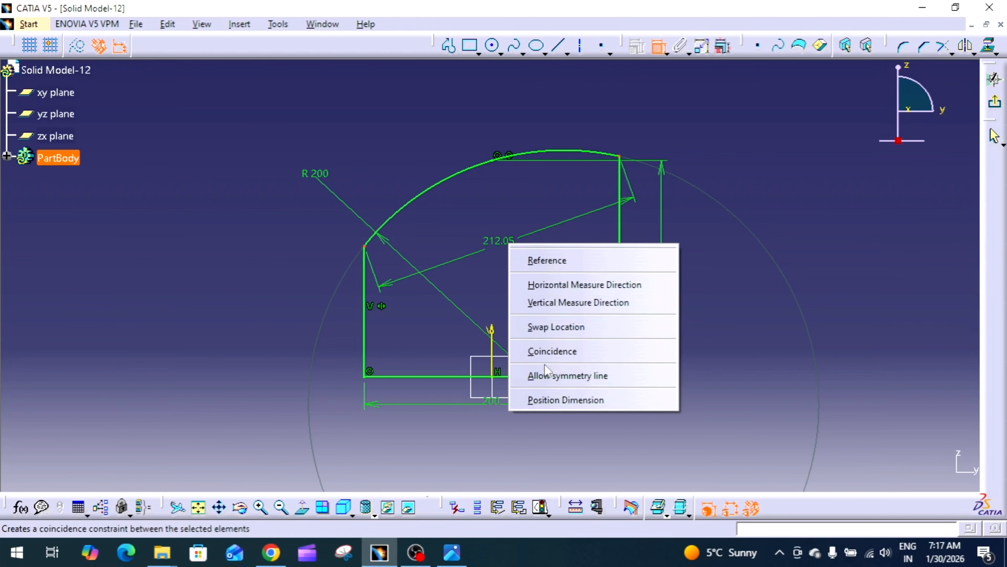
click(546, 369)
click(490, 330)
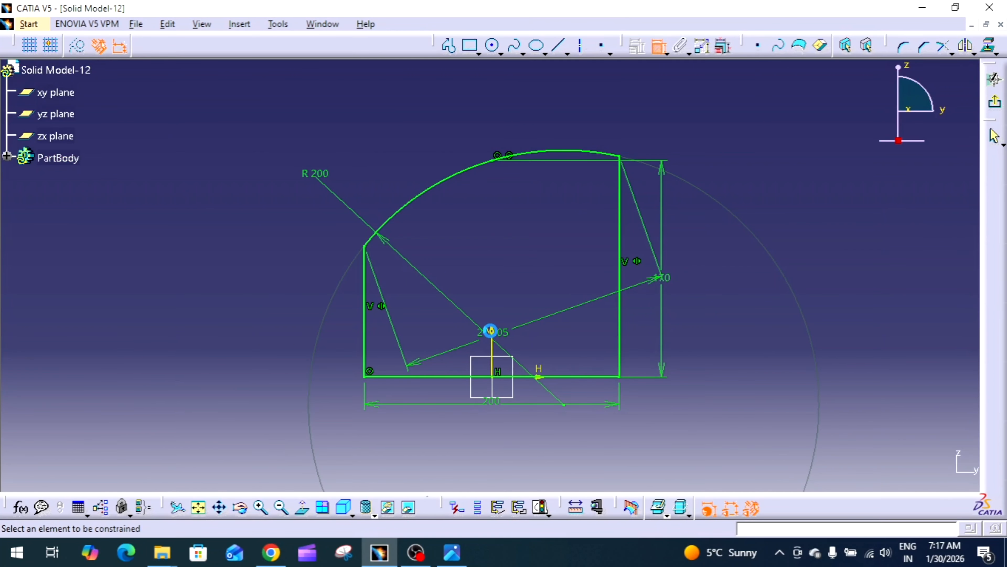
click(491, 348)
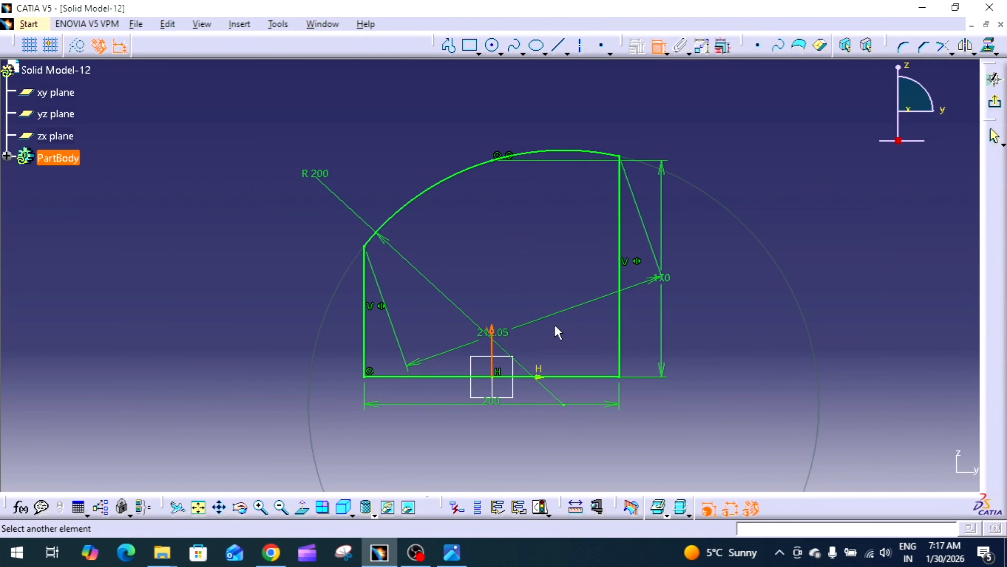
key(Escape)
click(515, 329)
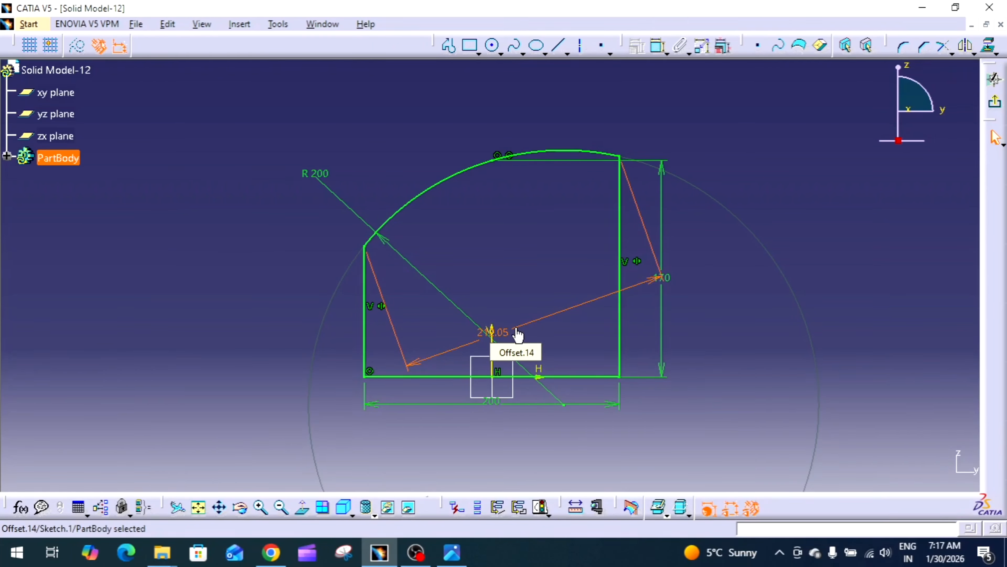
key(Delete)
Constrain the top arc's two endpoints to be symmetric about the sketch's vertical axis
click(658, 46)
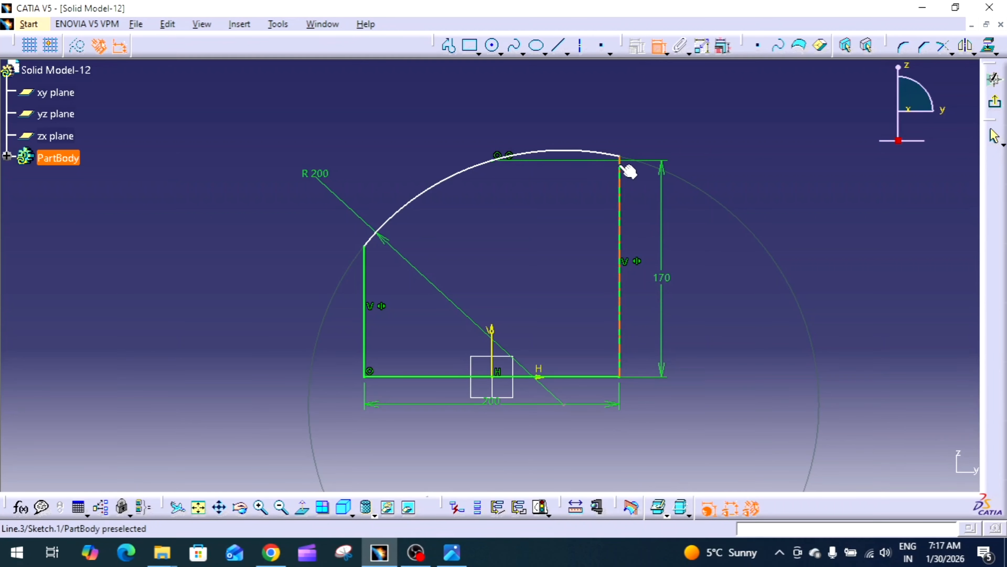
click(623, 156)
click(365, 247)
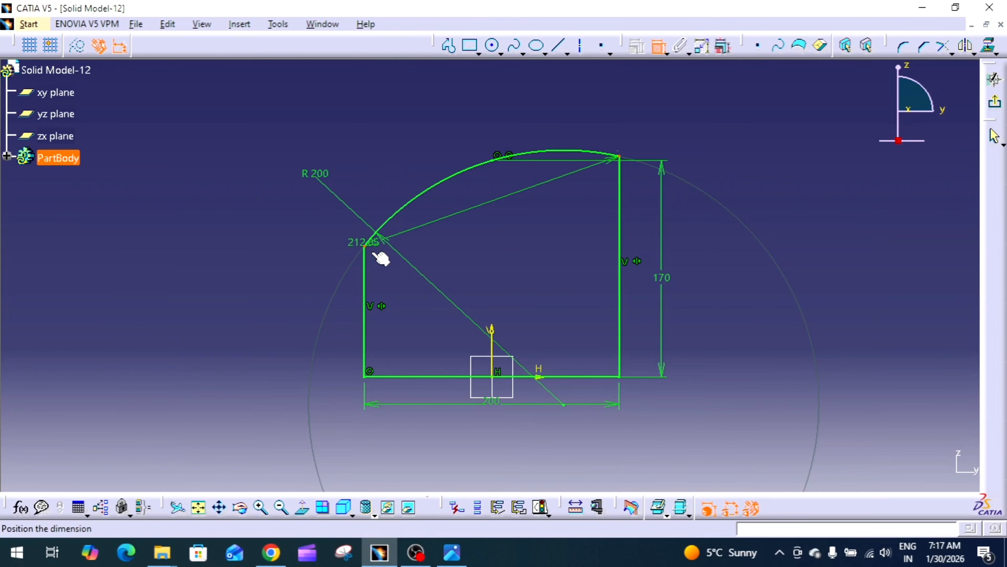
right_click(513, 277)
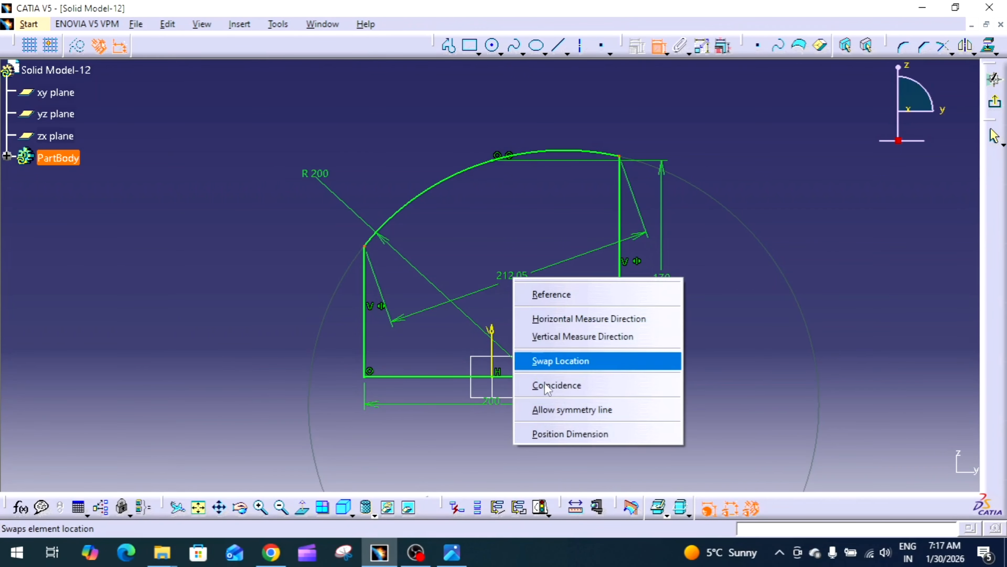
click(564, 410)
click(501, 346)
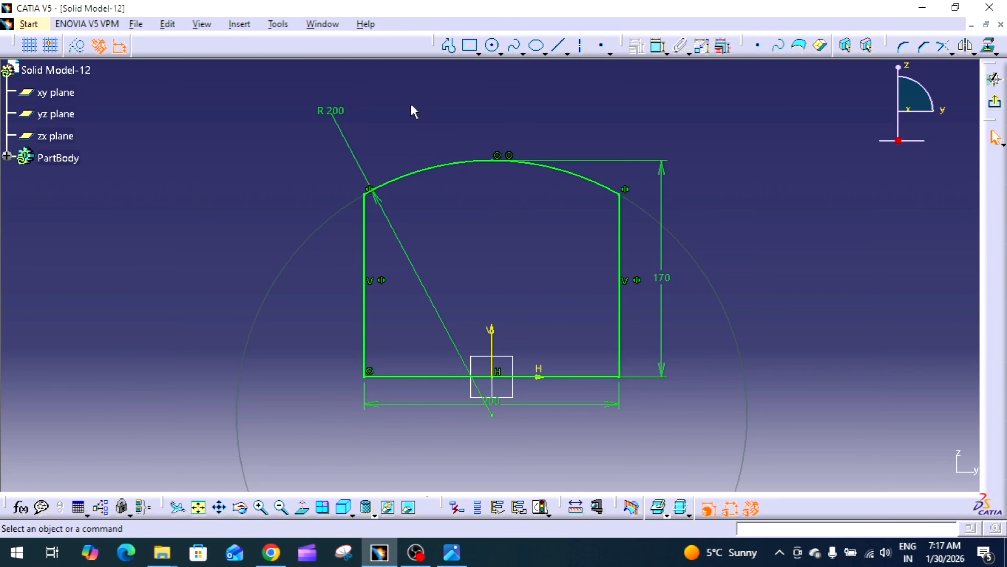
Run Sketch Analysis on the profile and review its geometry status and constraint diagnostic
click(276, 27)
click(332, 214)
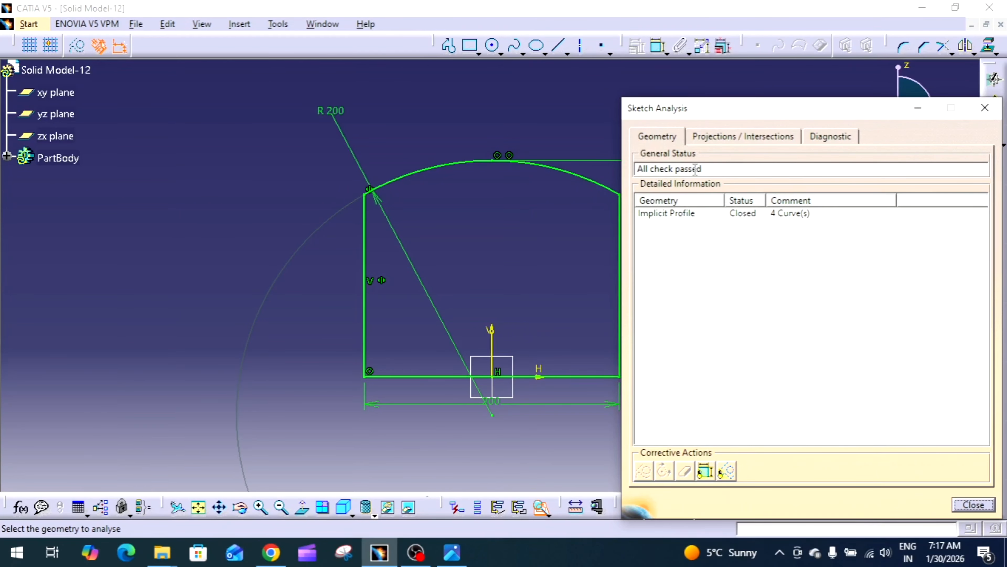
click(848, 137)
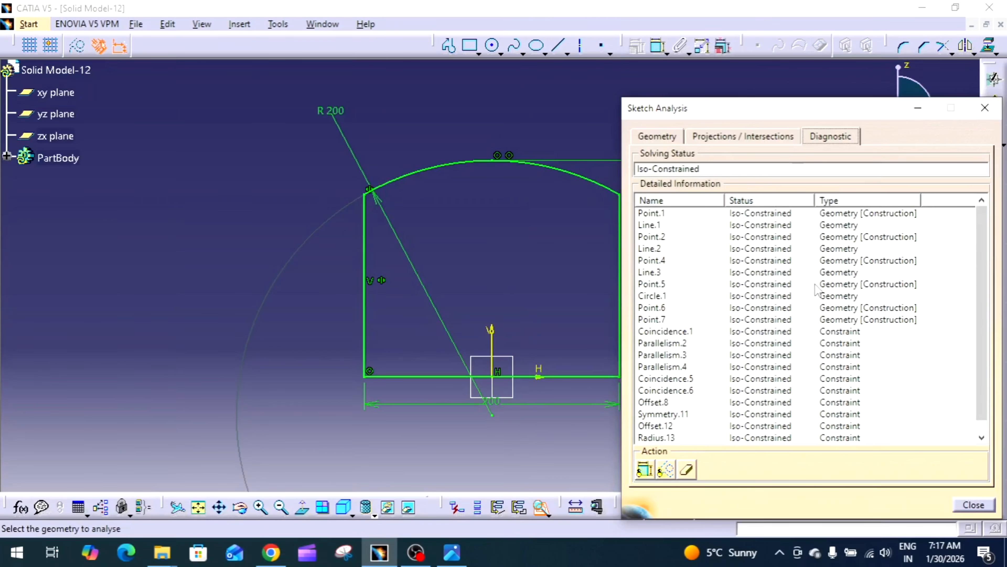
scroll(815, 281, down, 1)
scroll(816, 277, up, 1)
click(974, 505)
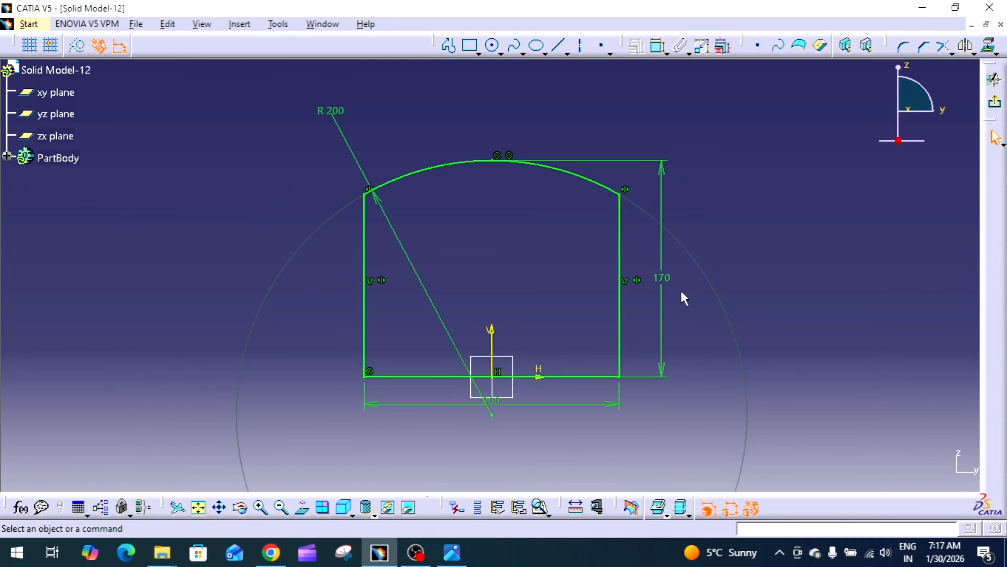
Exit the sketch and pad the arched profile with a length of 25 mm and mirrored extent
mouse_move(685, 299)
middle_down()
mouse_move(681, 276)
mouse_move(673, 347)
mouse_move(684, 263)
mouse_move(675, 234)
mouse_move(676, 270)
middle_up()
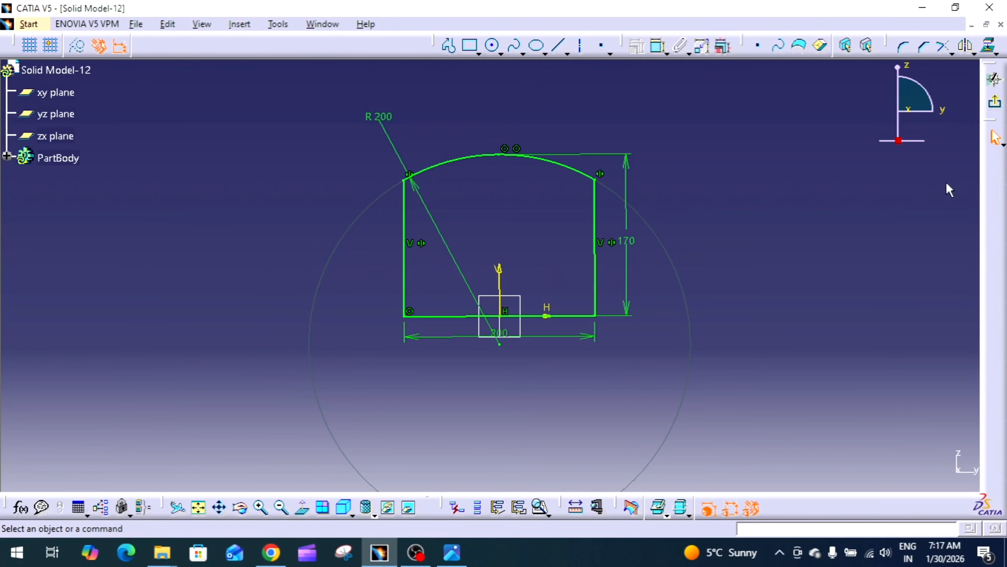
click(997, 105)
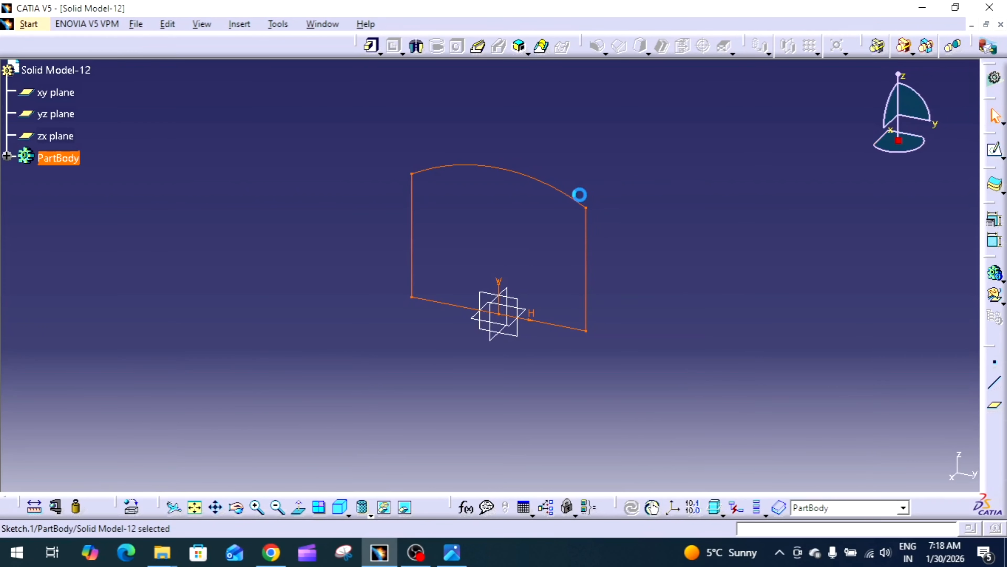
click(372, 45)
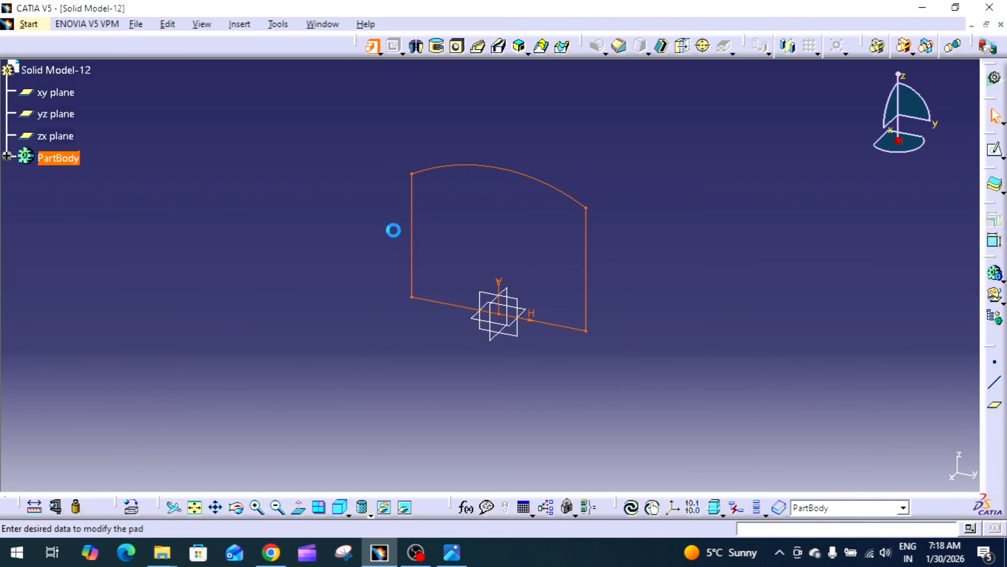
click(452, 553)
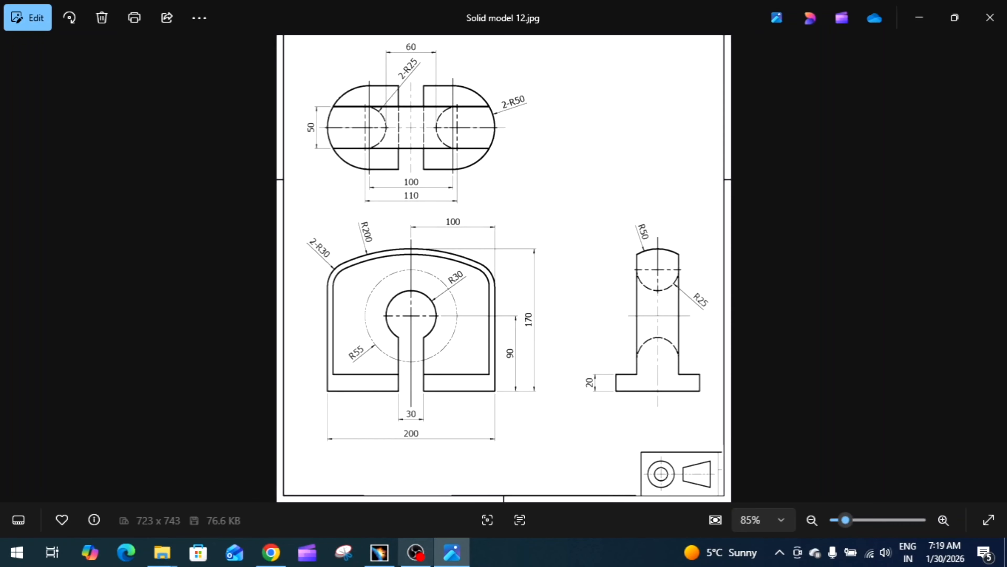
click(379, 552)
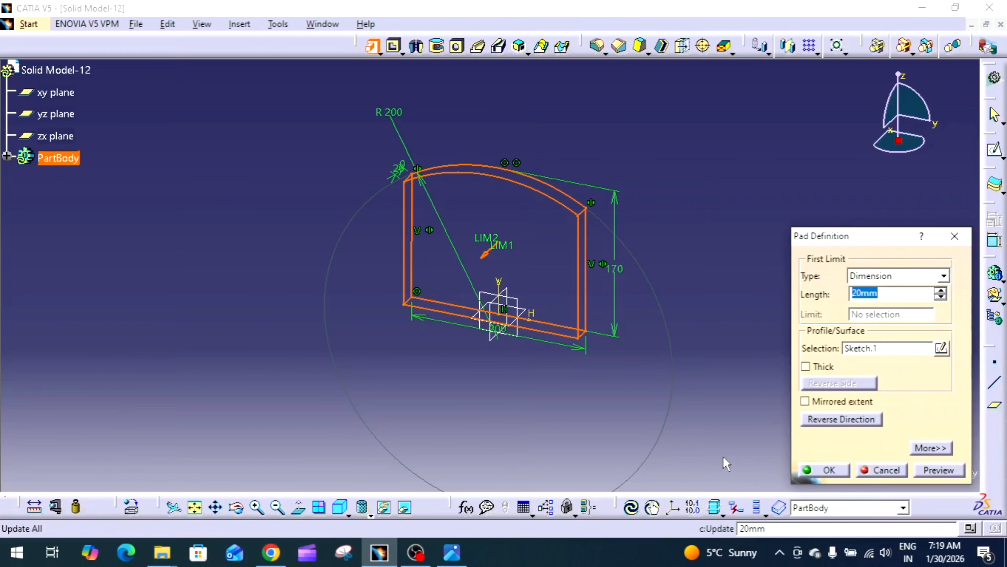
click(843, 402)
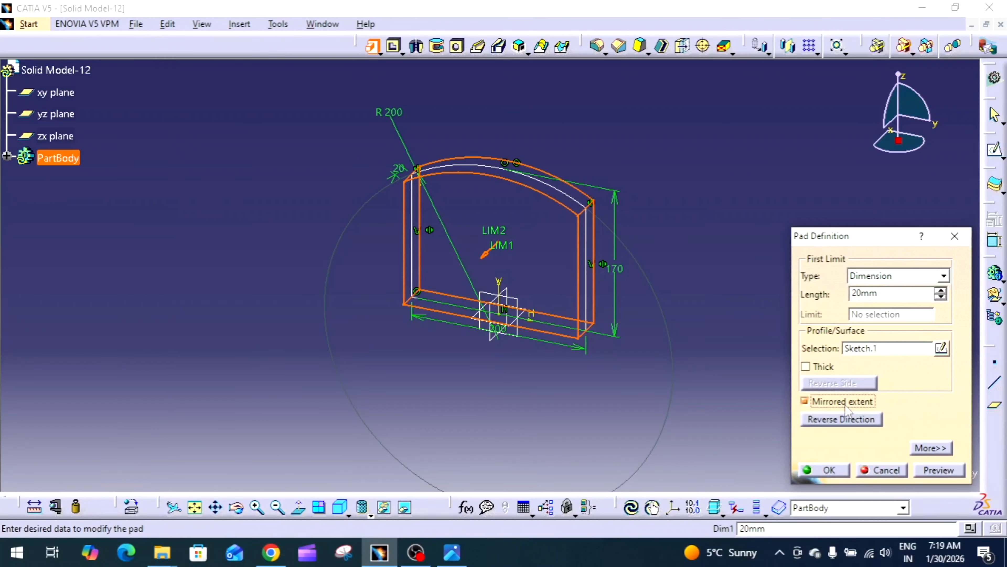
double_click(893, 293)
text(25)
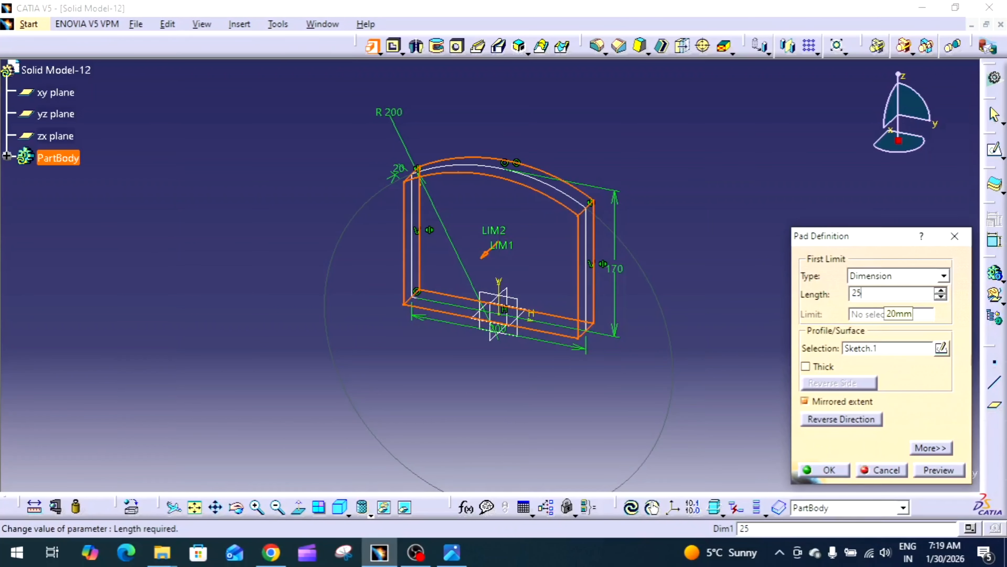
key(Return)
Display the padded solid shaded with its edges visible
middle_drag(859, 296, 798, 338)
click(371, 514)
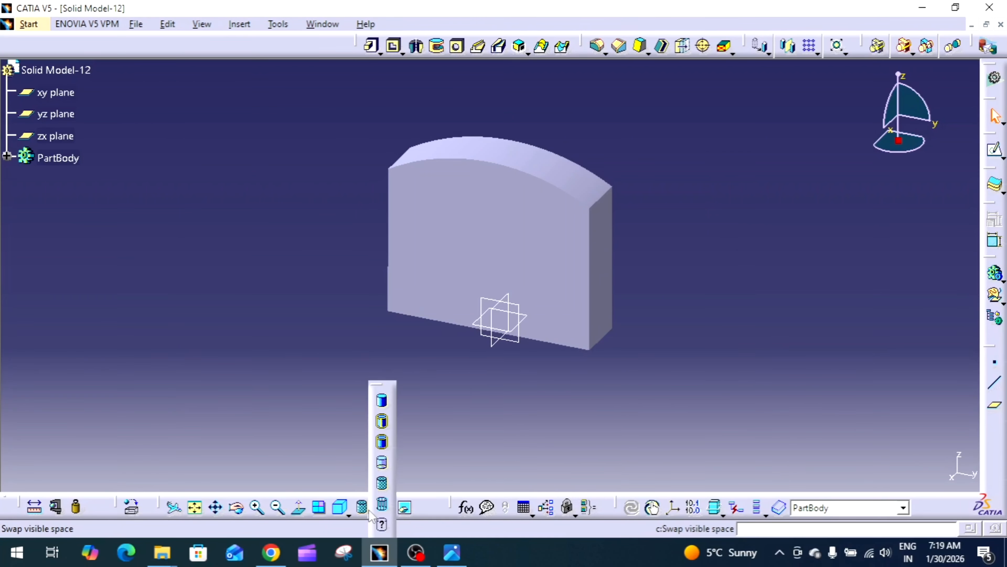
click(382, 421)
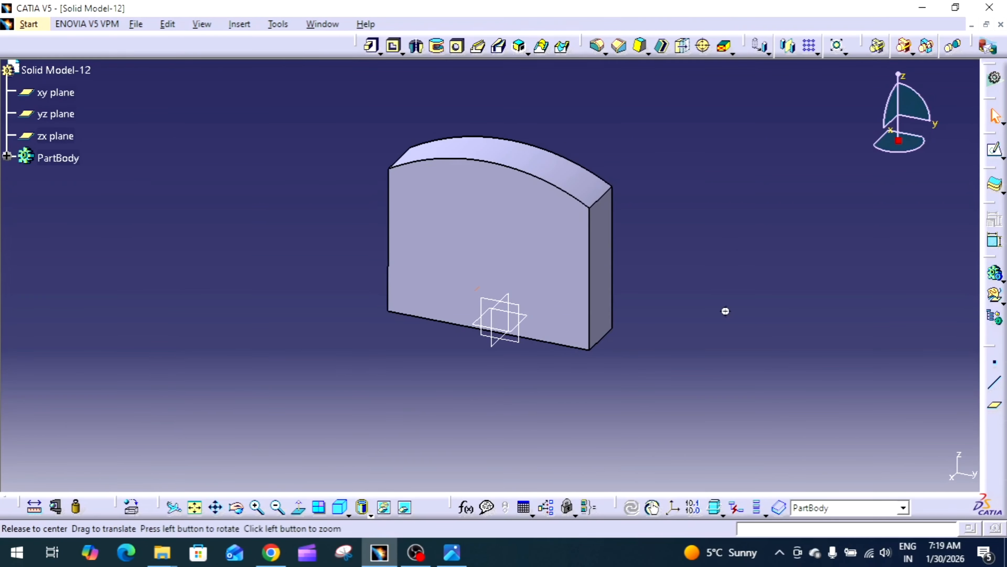
middle_drag(725, 312, 605, 357)
Check the Solid model 12 drawing, then sketch an origin-centered rectangle about 99 by 181 mm on the solid's xy plane
click(374, 559)
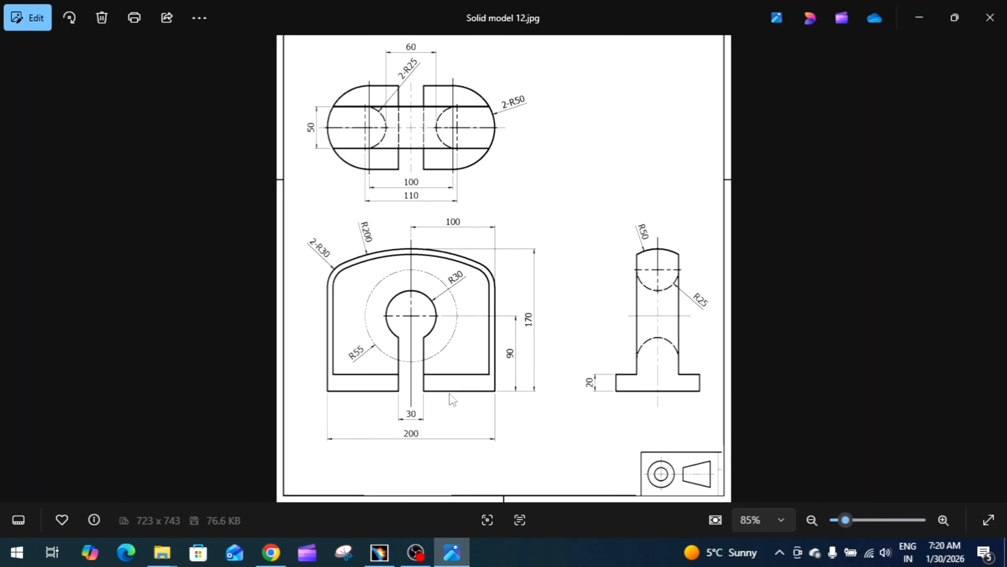
click(379, 551)
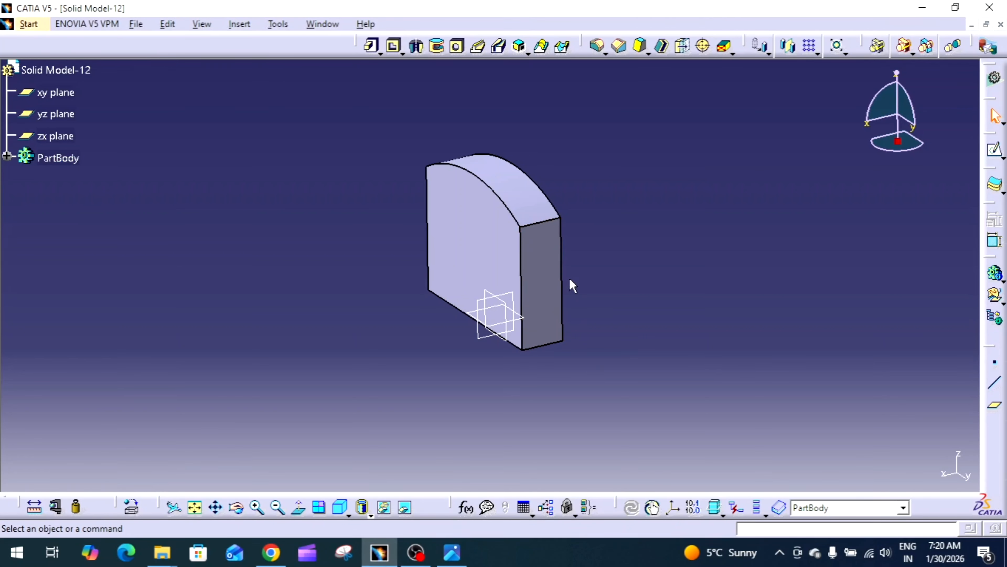
middle_drag(579, 377, 540, 297)
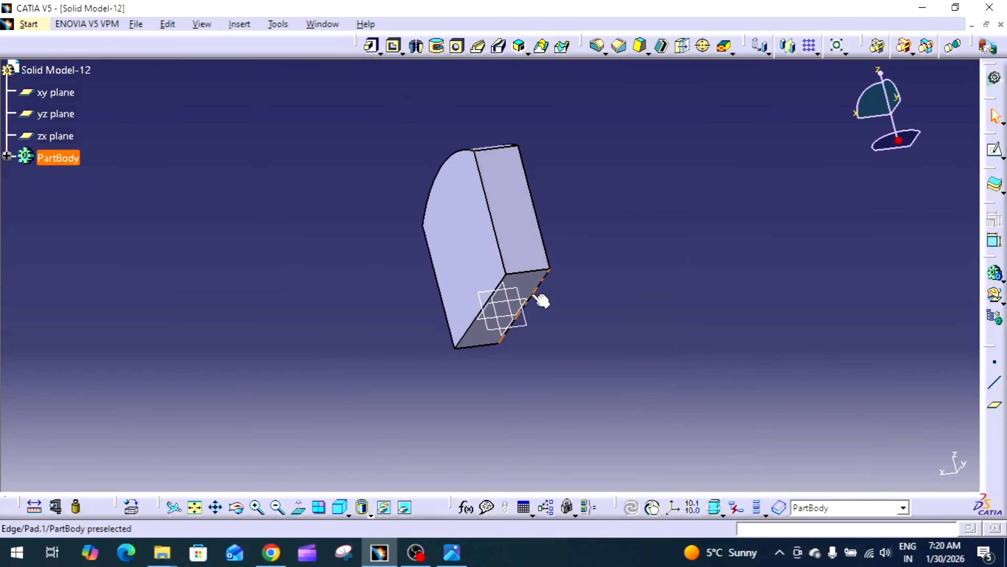
click(528, 299)
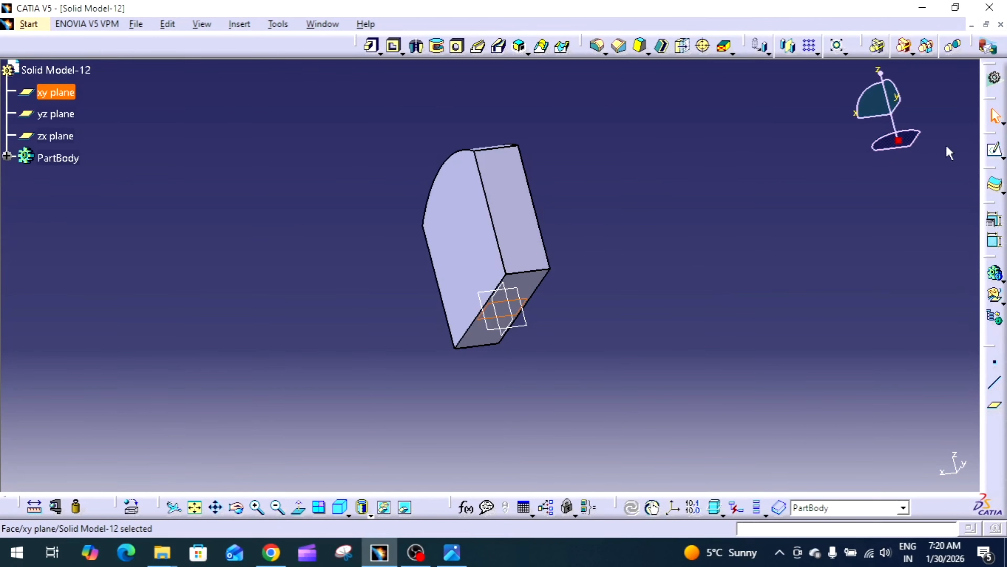
click(995, 150)
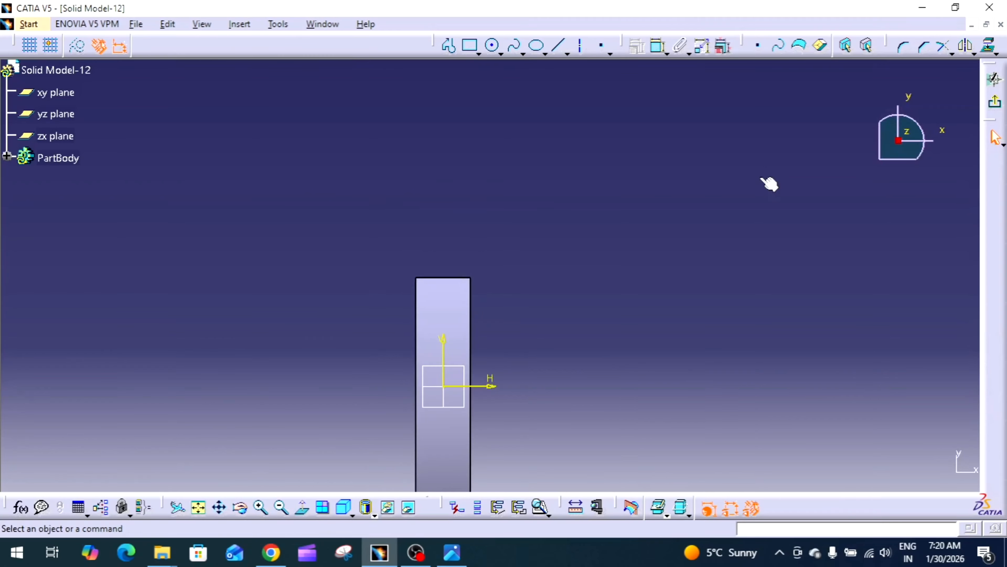
click(479, 53)
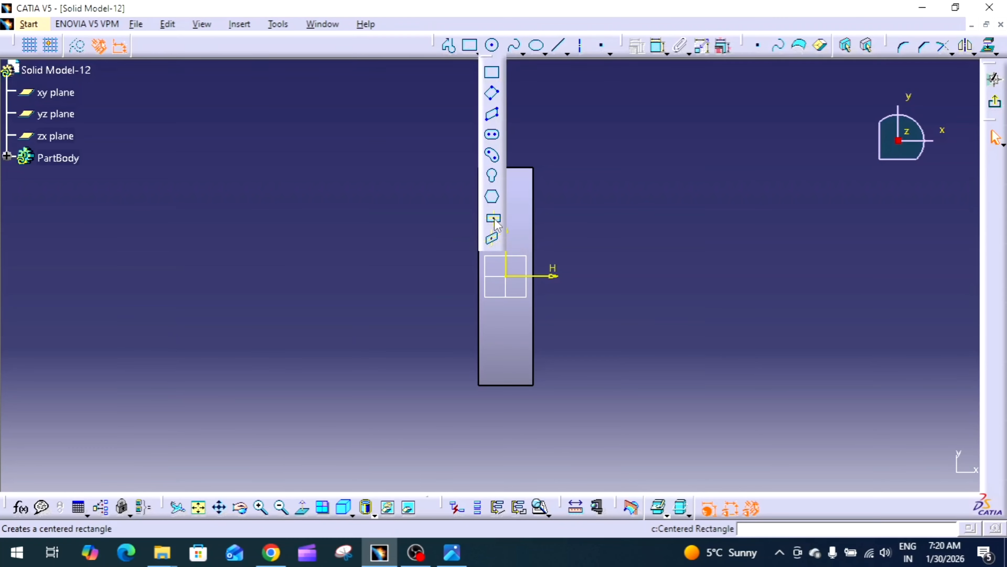
click(493, 217)
click(506, 277)
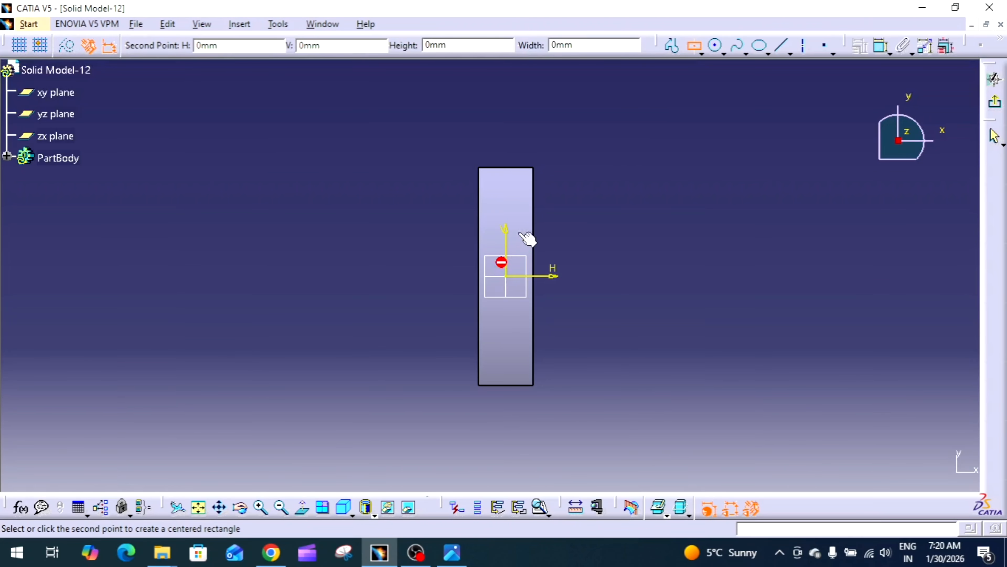
click(560, 178)
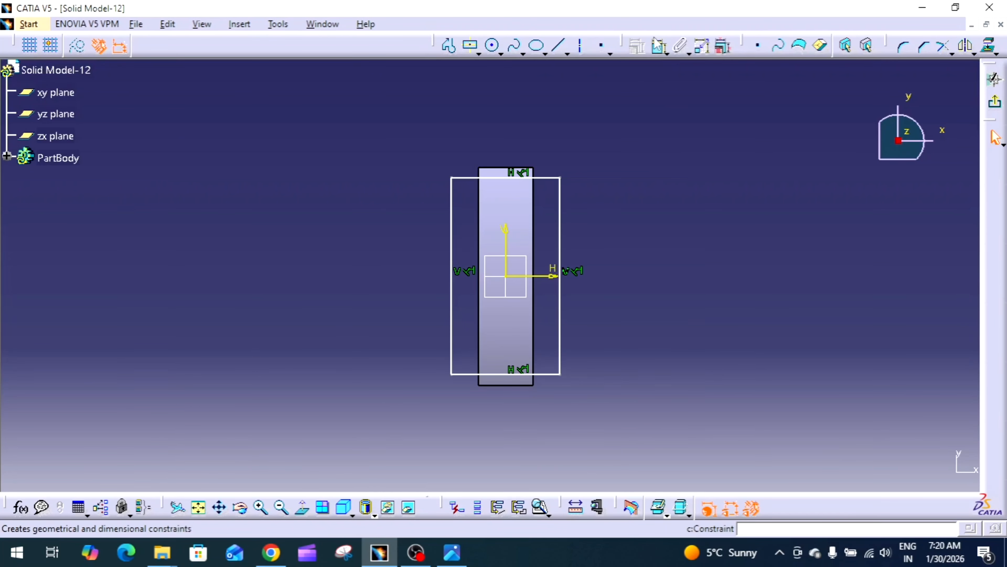
Constrain the rectangle's upper and lower edges to be symmetric about the sketch's horizontal axis
click(660, 50)
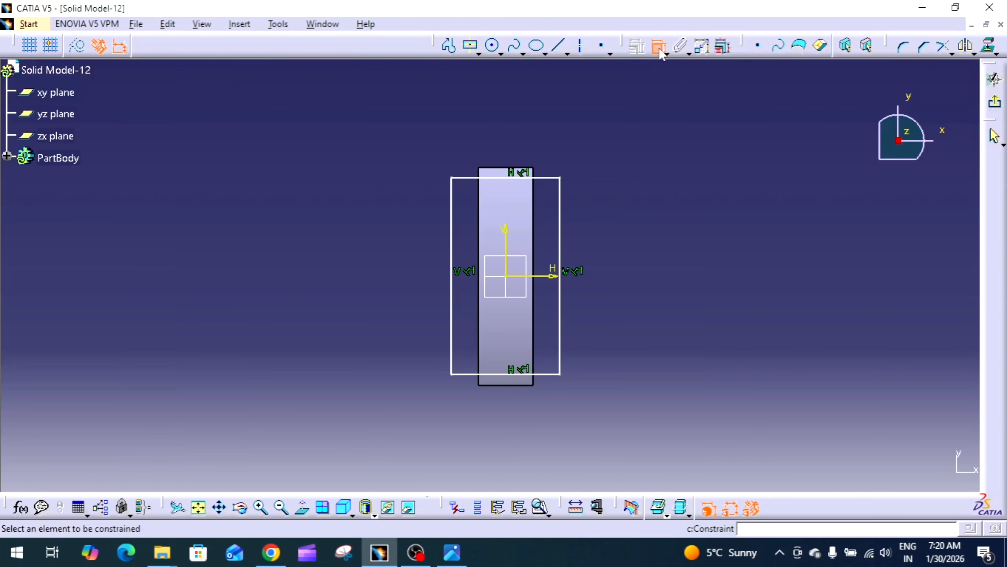
click(547, 178)
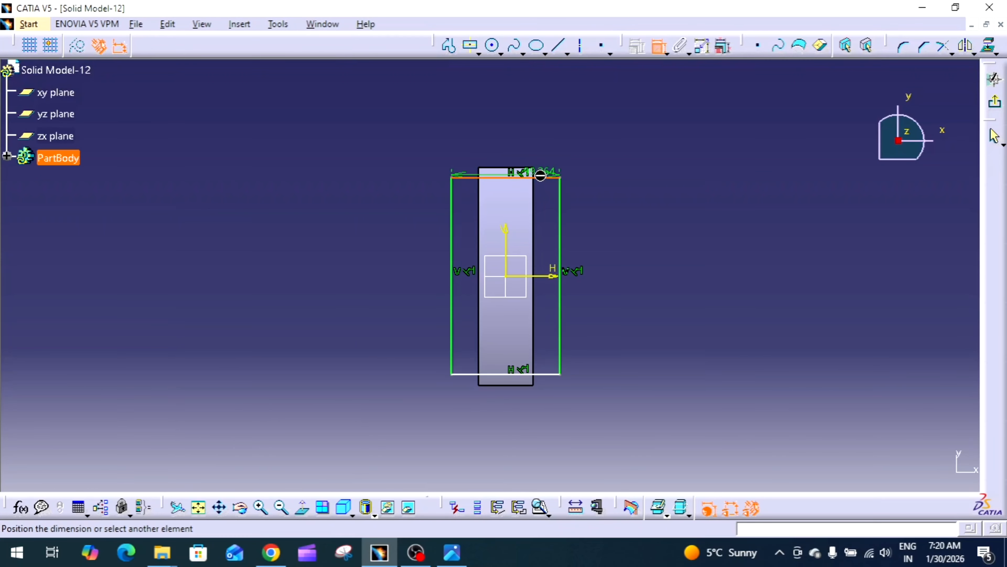
click(546, 375)
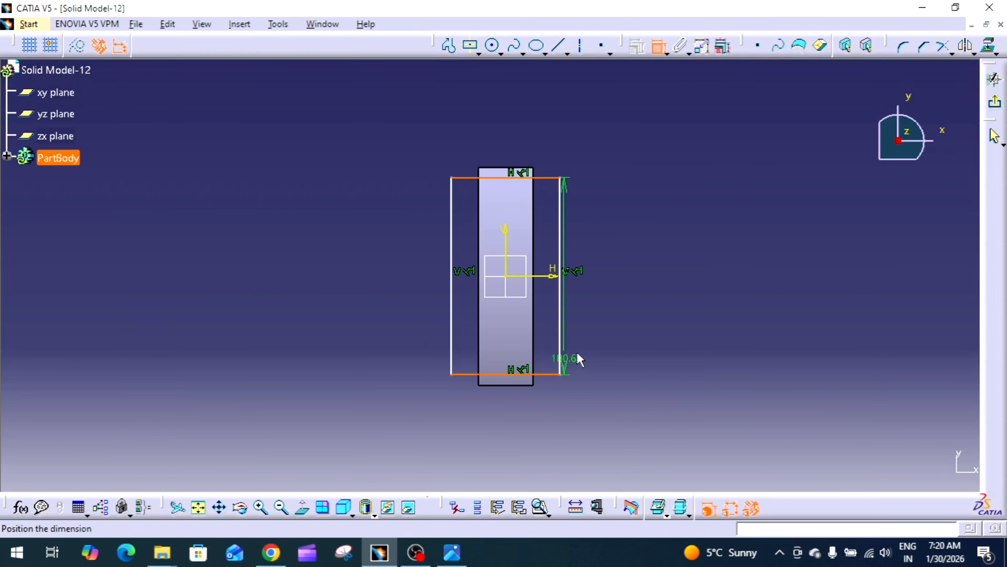
right_click(613, 323)
click(707, 469)
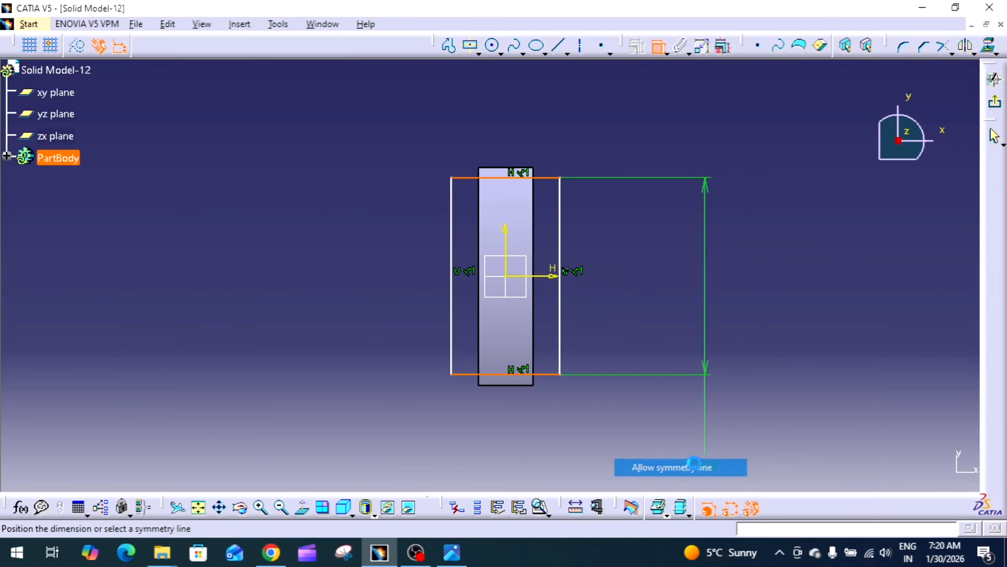
click(560, 275)
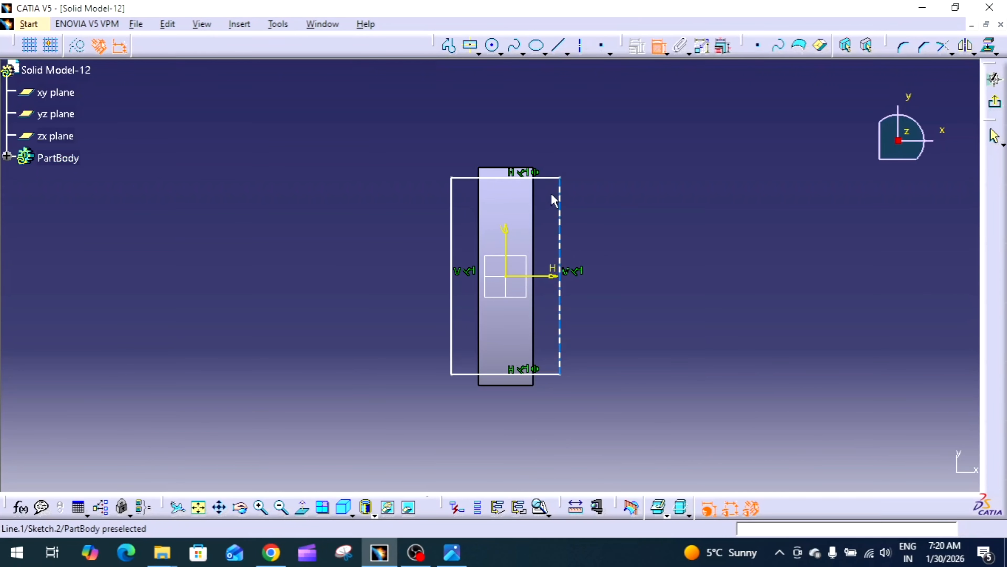
Make the rectangle's upper edge coincident with the matching end edge of the padded solid
click(508, 179)
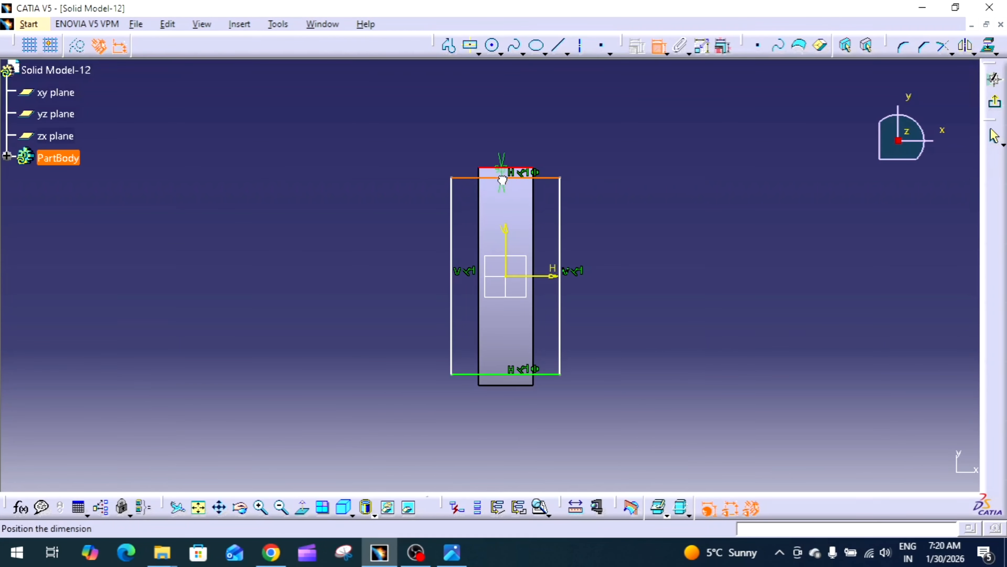
right_click(595, 127)
click(643, 249)
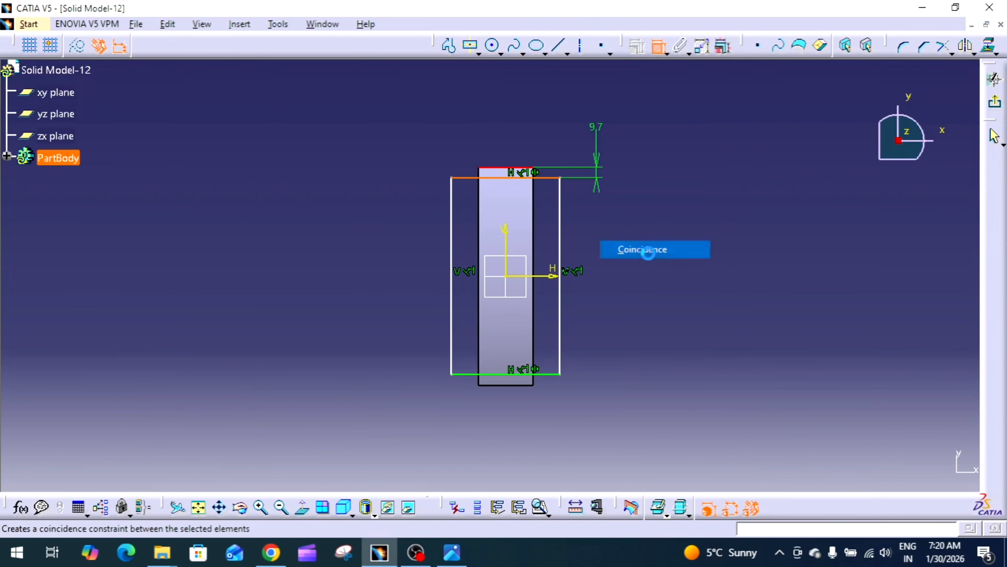
Dimension the rectangle's width and set it to 100 mm
click(540, 169)
click(512, 130)
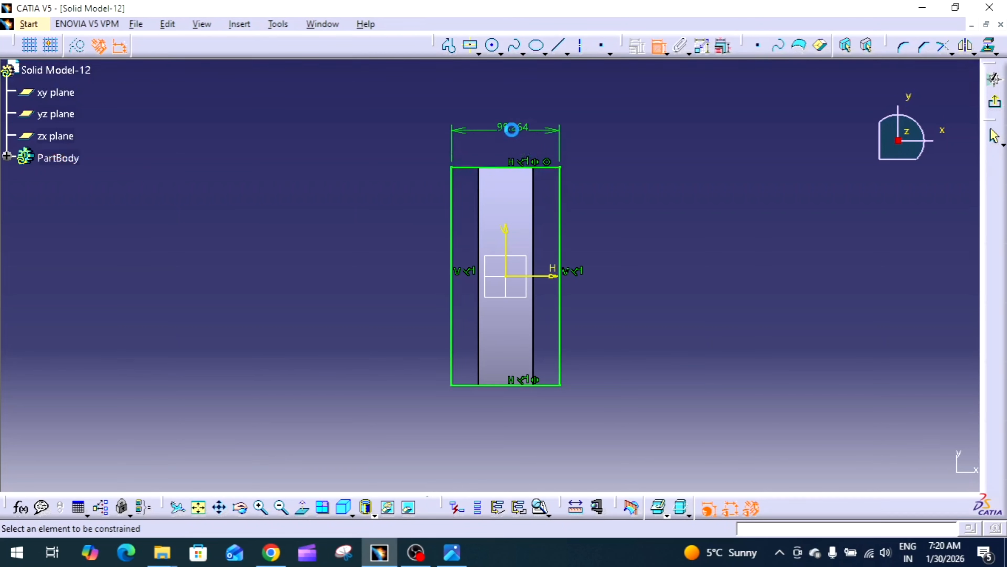
double_click(520, 128)
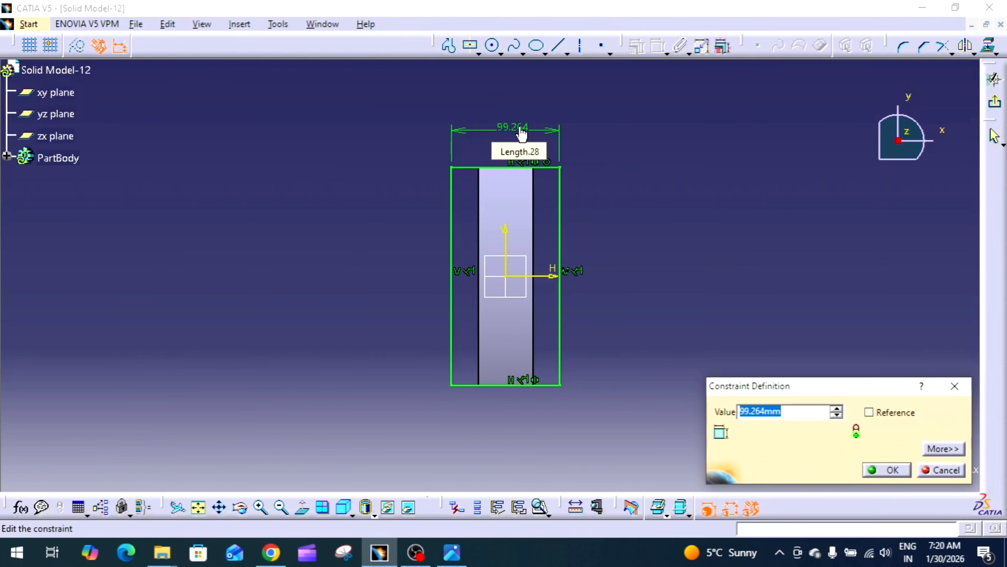
text(100)
key(Return)
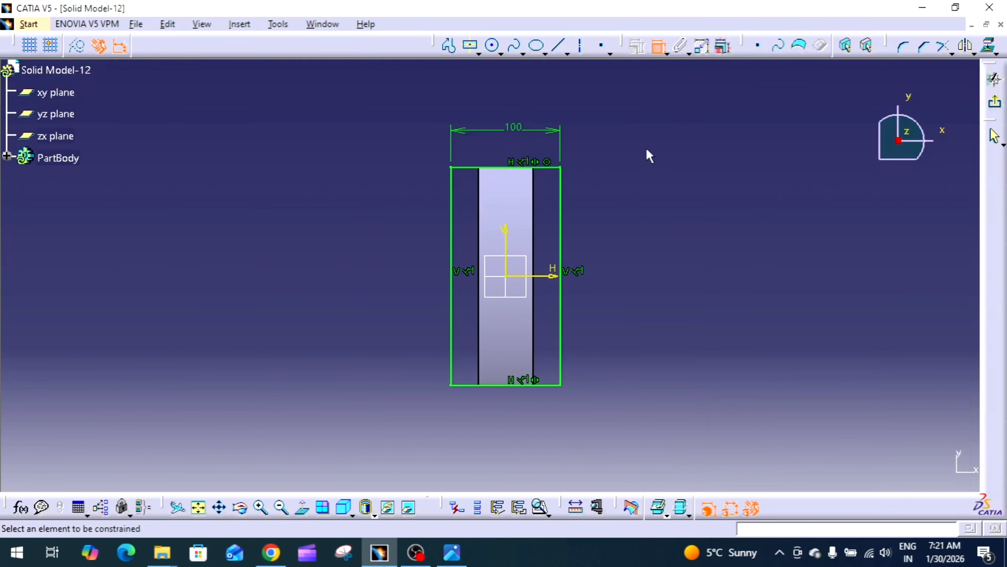
click(658, 45)
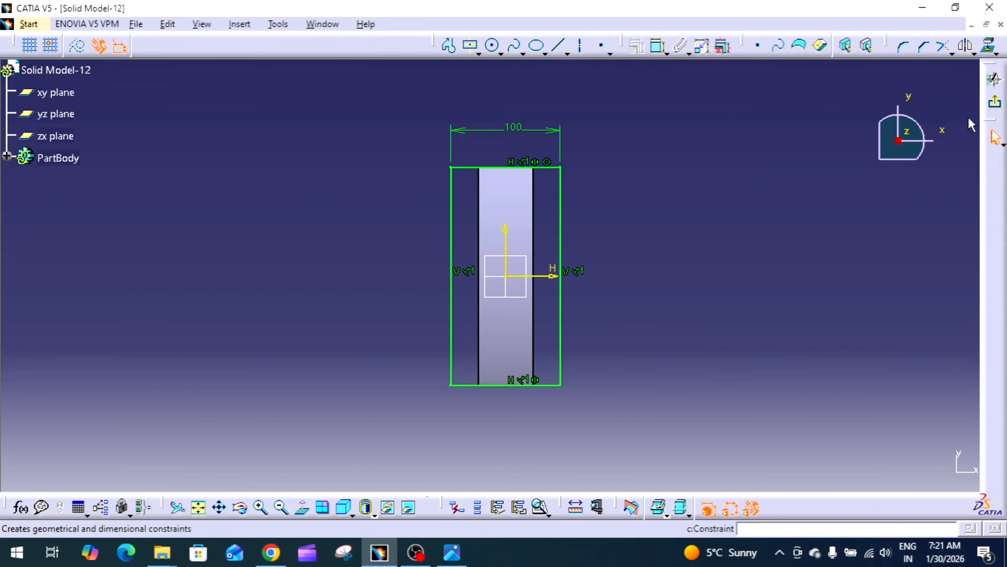
Exit the sketch and pad the base rectangle with a length of 20 mm, checking the height in the reference drawing
click(997, 106)
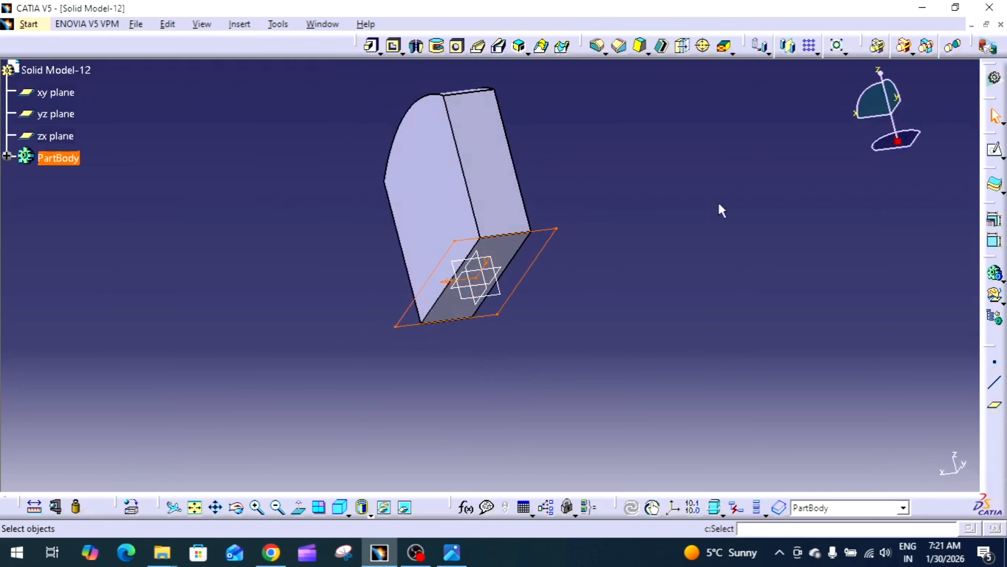
click(371, 46)
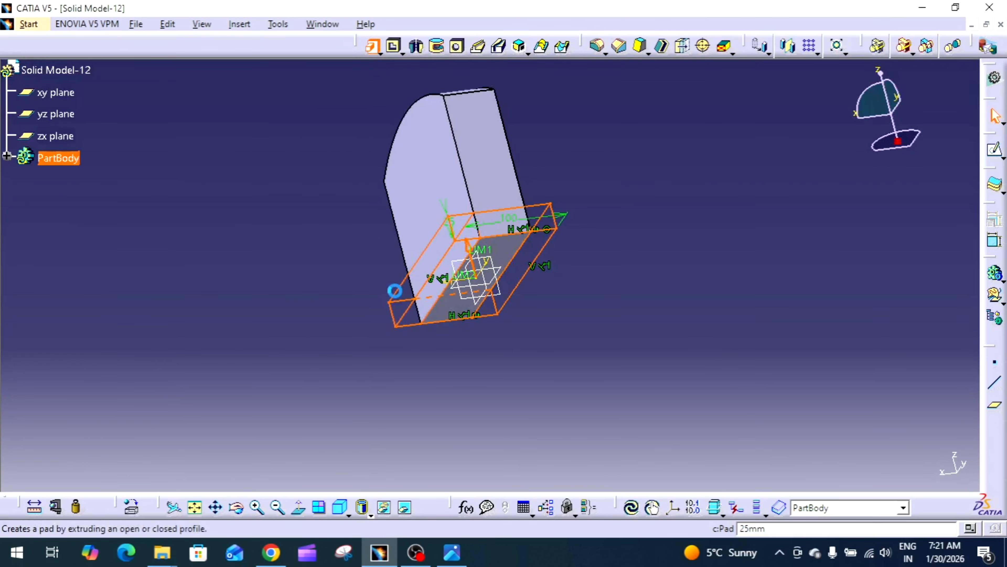
click(456, 552)
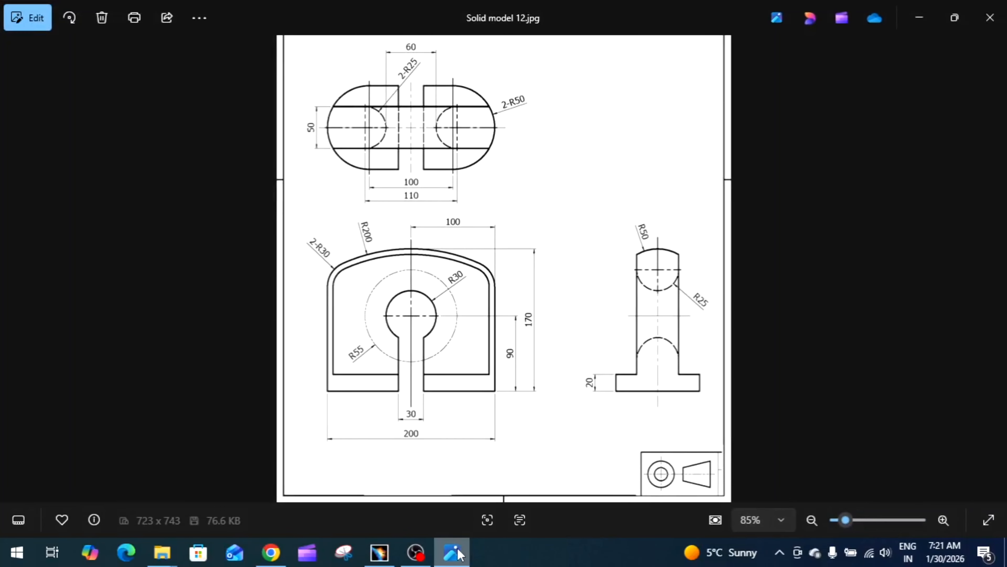
click(456, 553)
text(20)
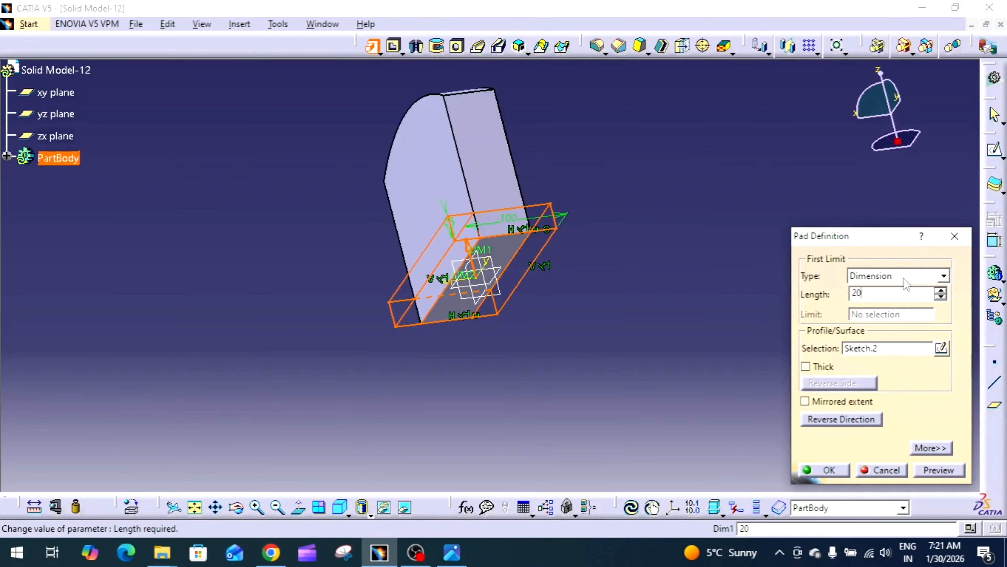
key(Return)
middle_drag(582, 200, 569, 274)
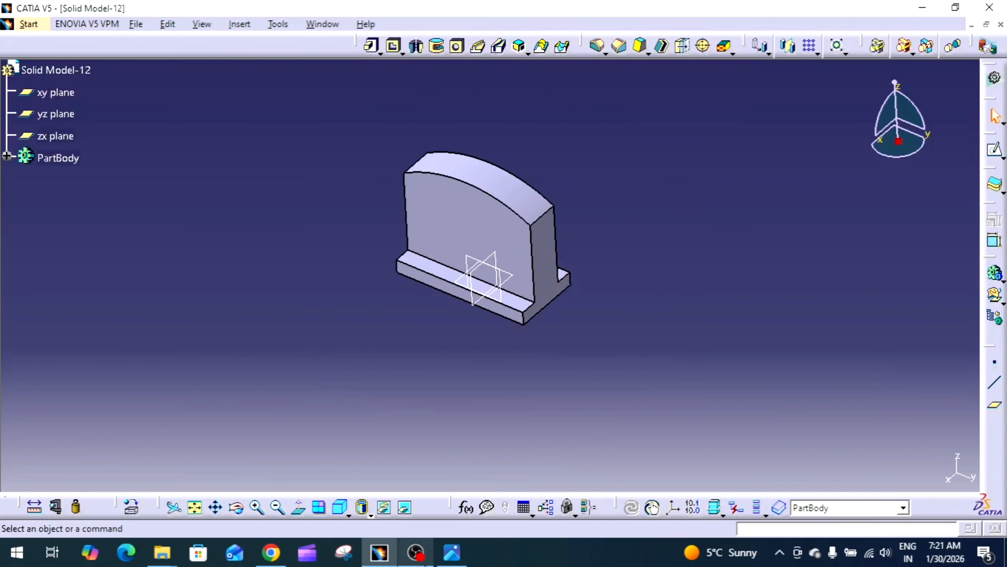
Consult the reference drawing, then open a sketch on the yz plane and draw a circle centered on the vertical axis above the base
click(452, 552)
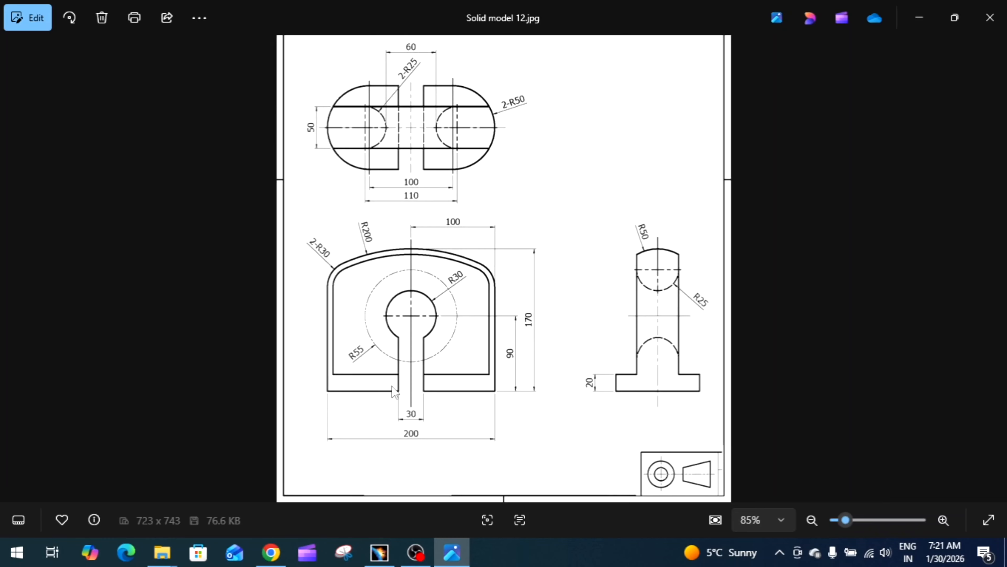
click(379, 552)
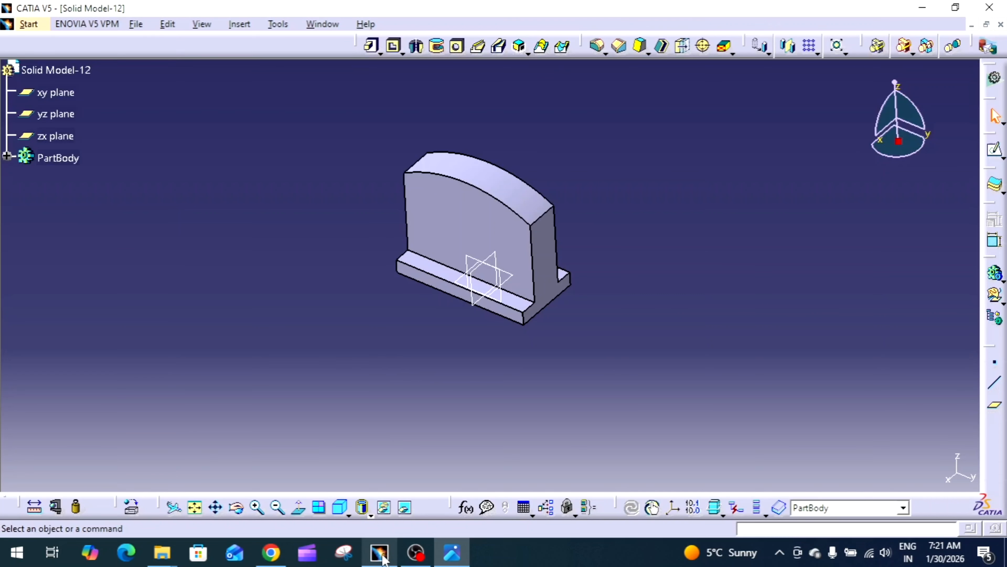
click(476, 263)
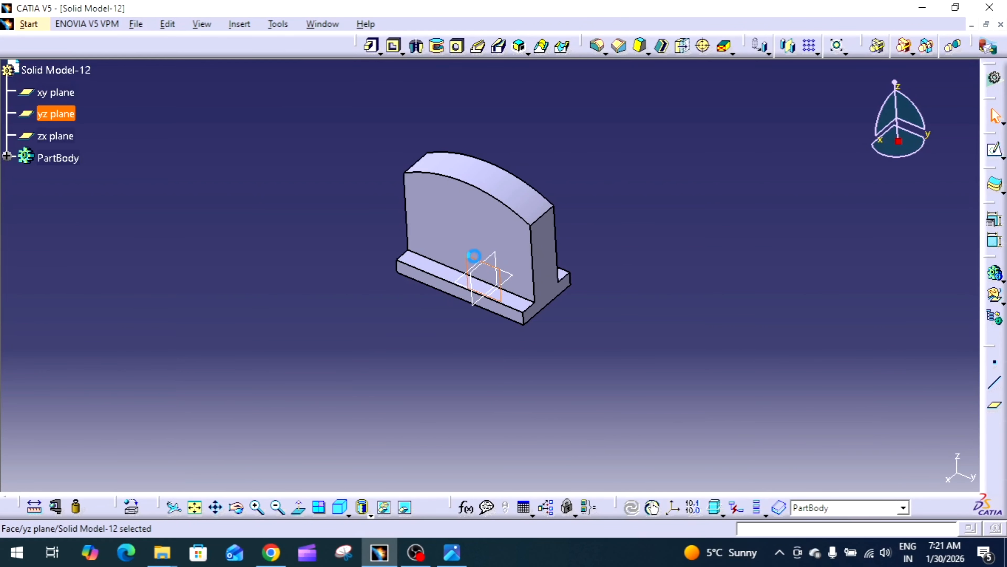
click(995, 149)
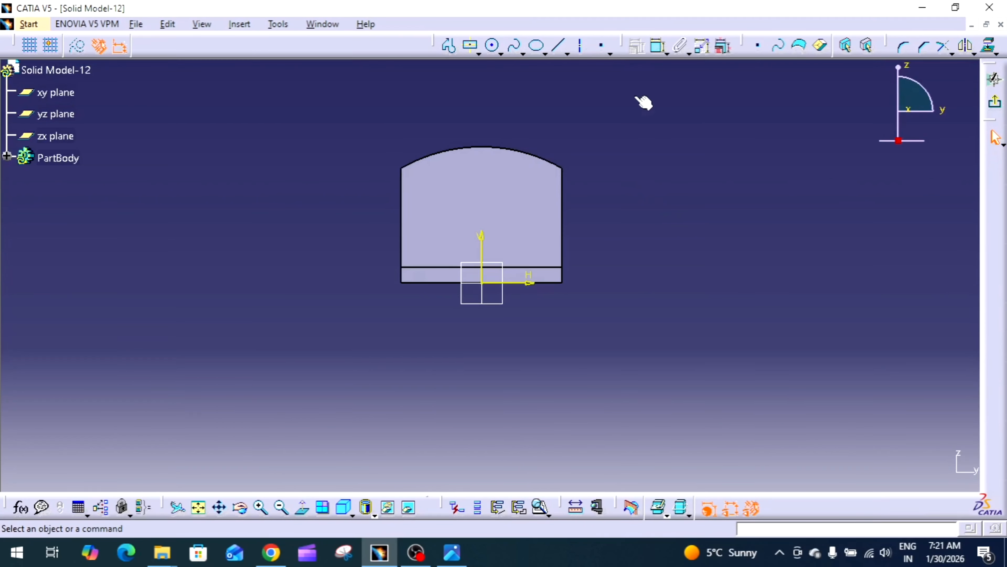
click(495, 48)
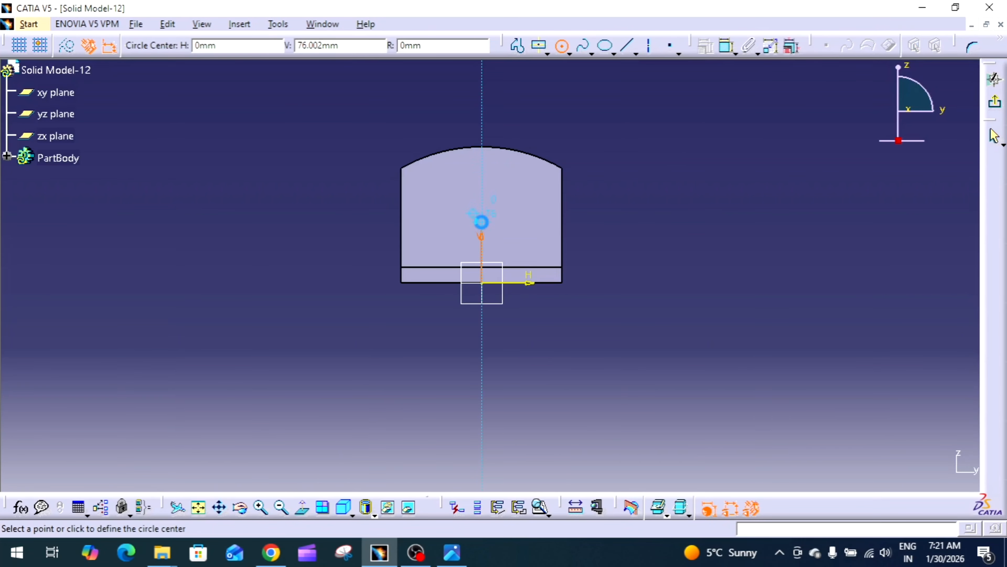
click(481, 211)
click(501, 206)
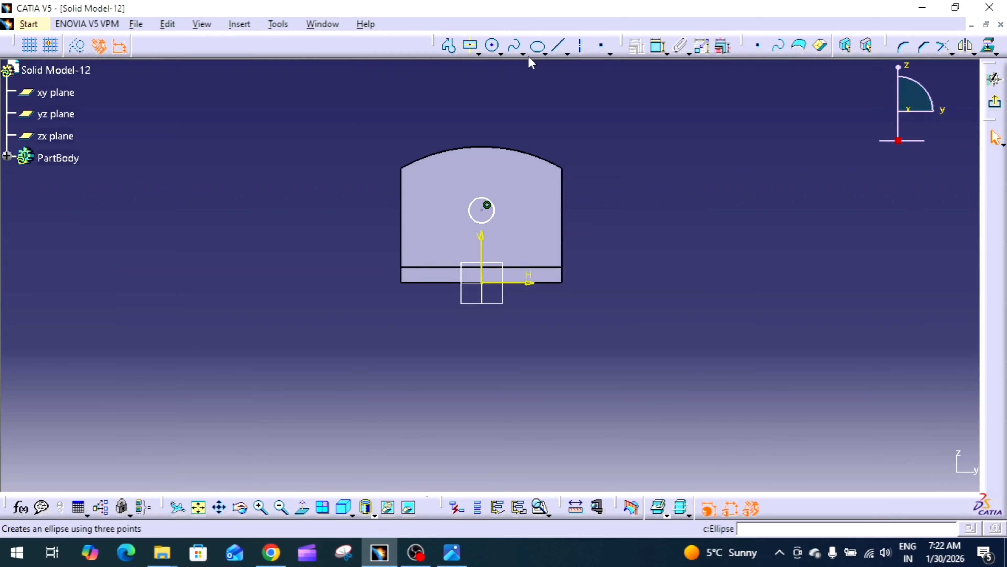
Draw a three-line open slot profile about 25 mm wide from the circle's lower left down to the horizontal axis and back up to the circle
click(449, 46)
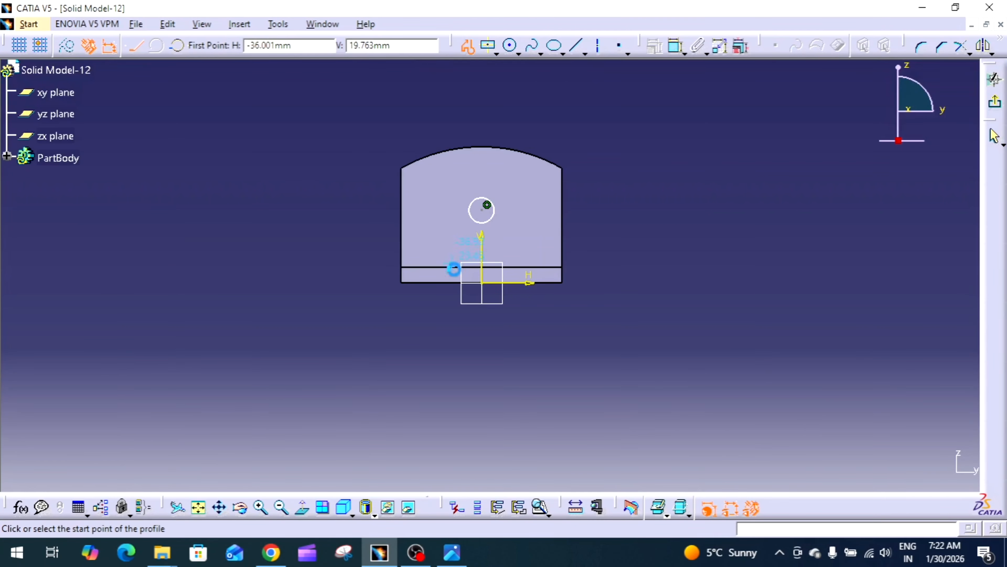
click(475, 221)
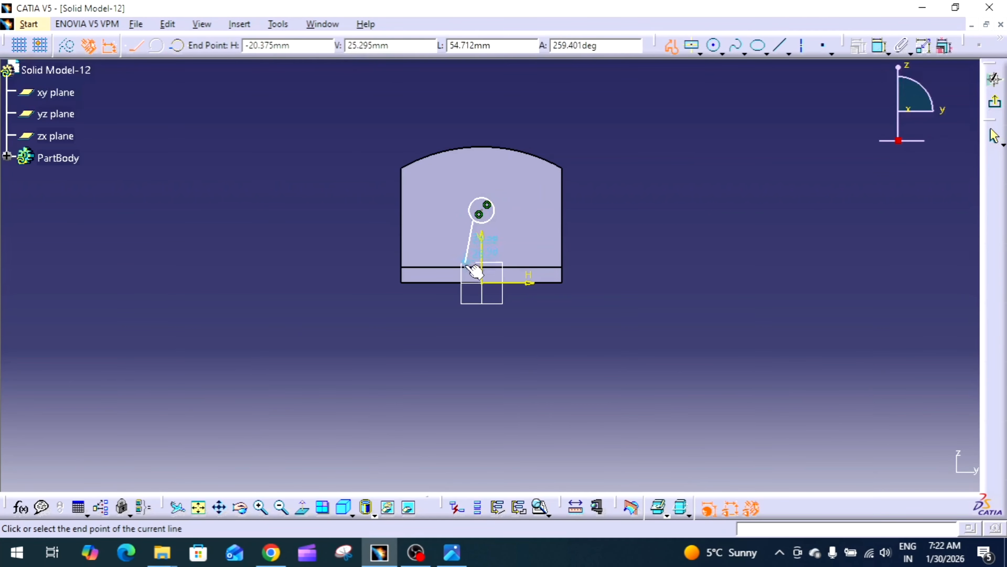
click(475, 283)
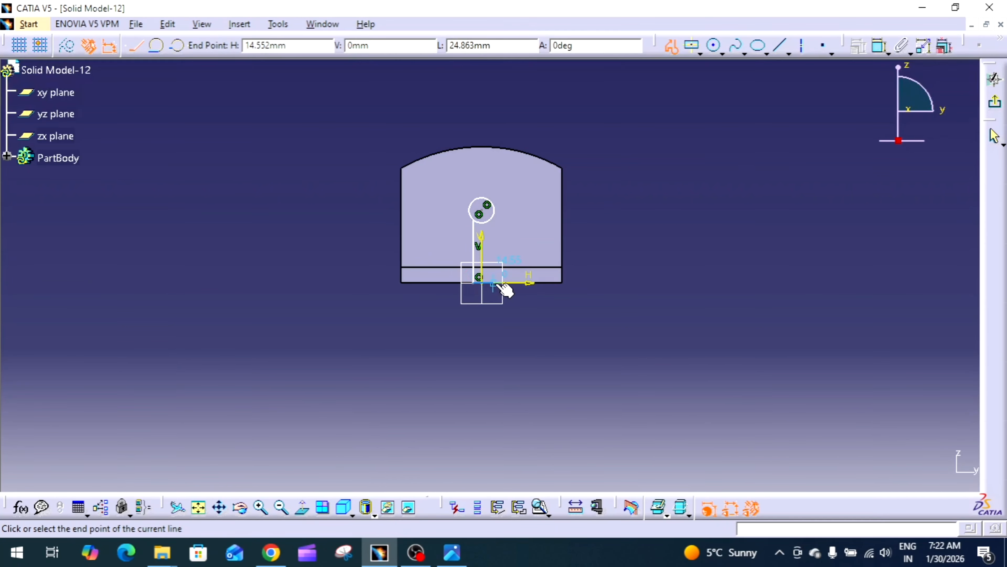
click(493, 219)
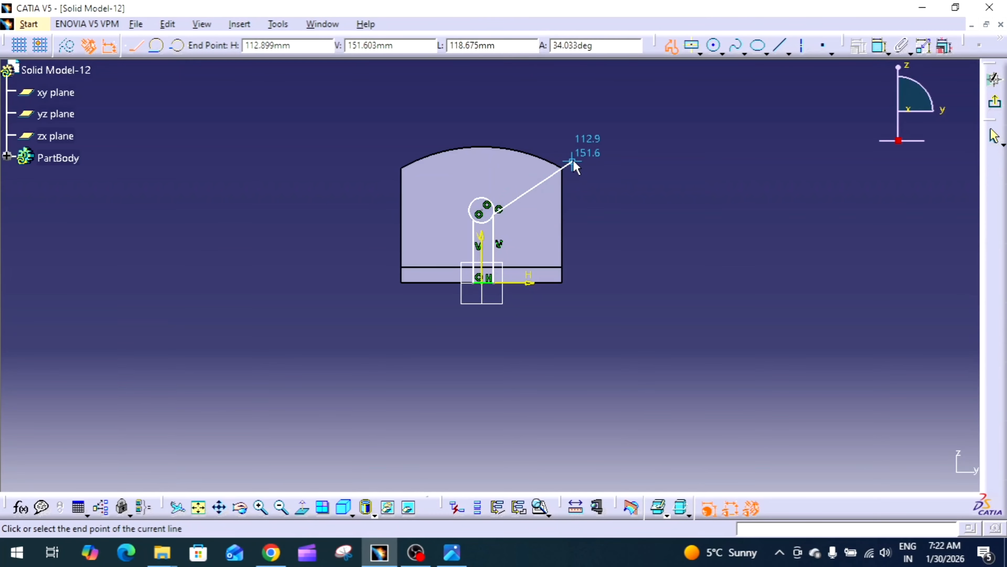
key(Escape)
key(Escape)
middle_drag(607, 141, 649, 84)
middle_drag(646, 137, 661, 205)
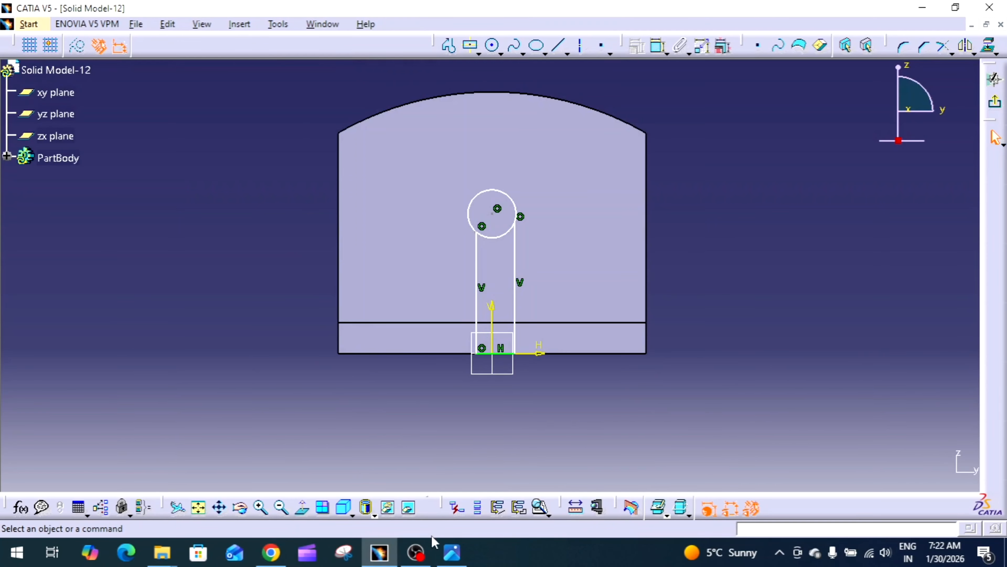
Check the slot in the reference drawing, then constrain its two vertical lines to be symmetric about the vertical axis
click(454, 554)
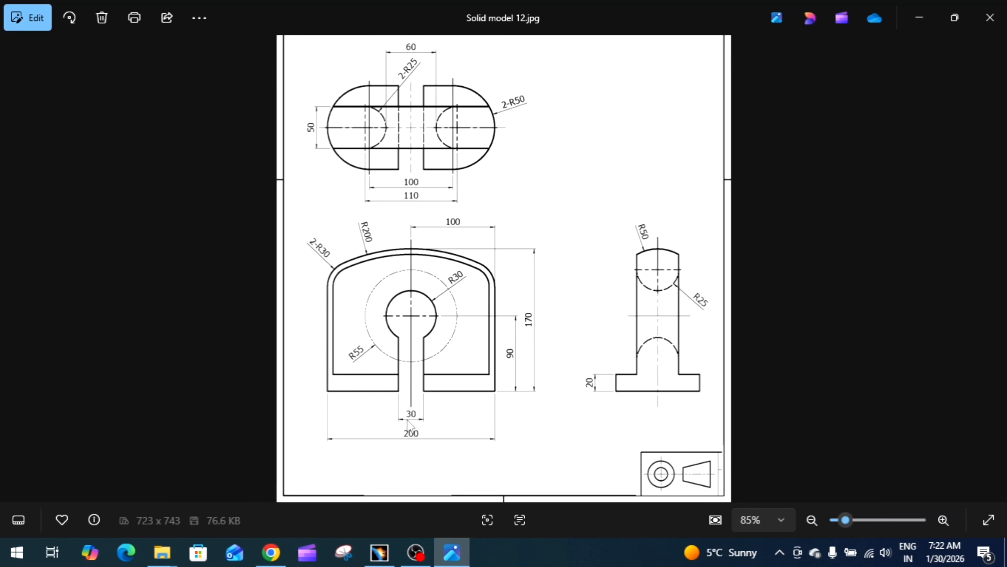
click(454, 552)
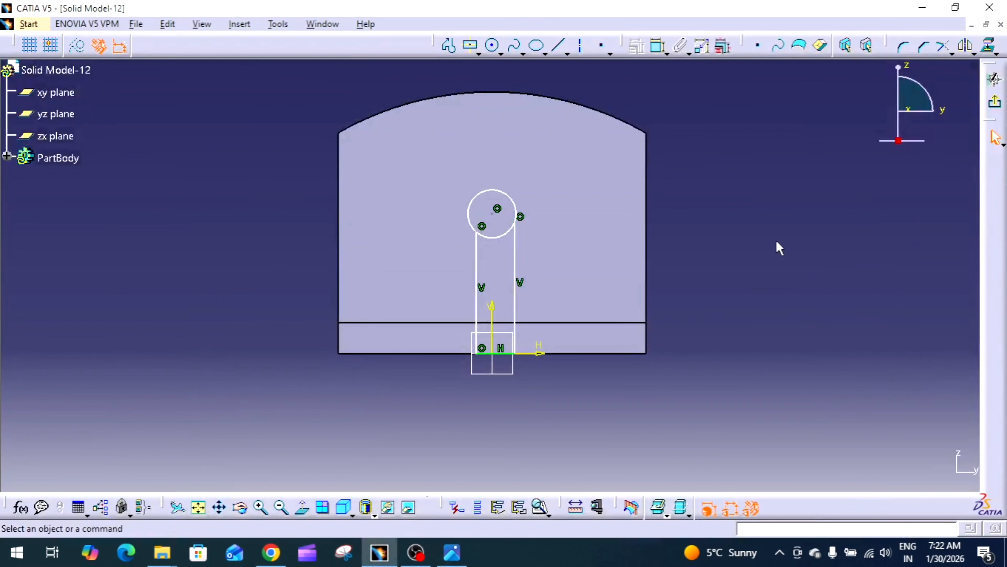
click(658, 45)
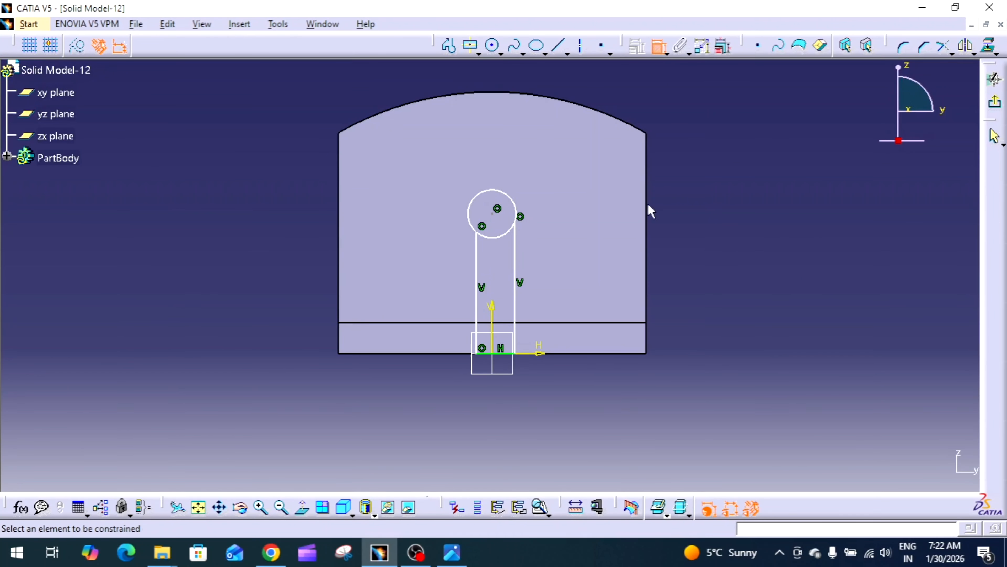
click(515, 301)
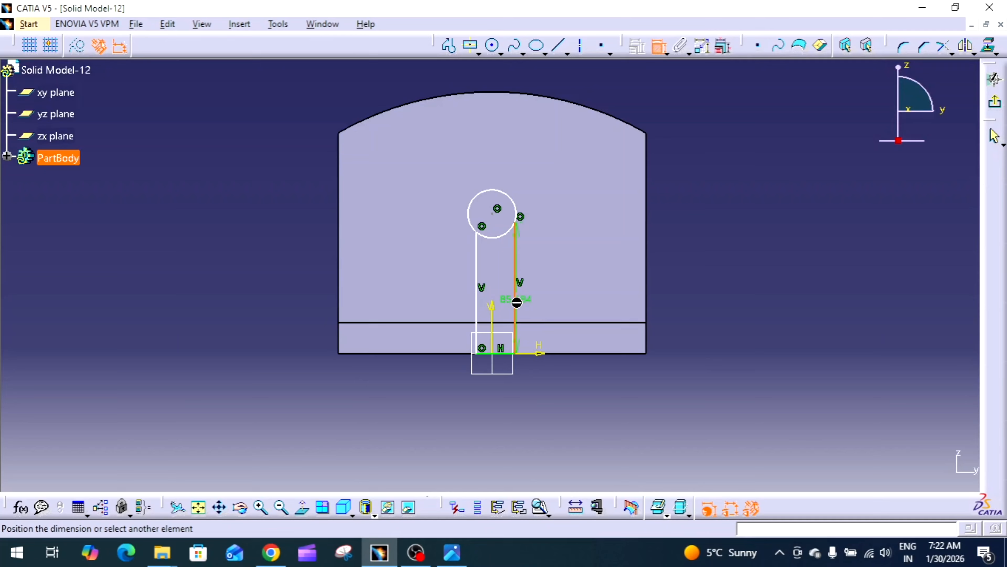
click(477, 300)
right_click(615, 262)
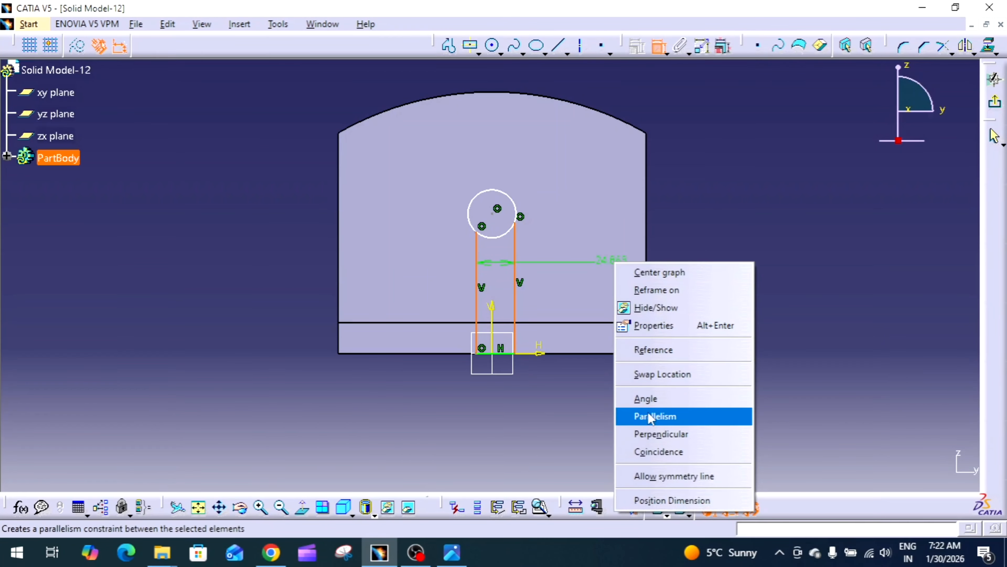
click(674, 476)
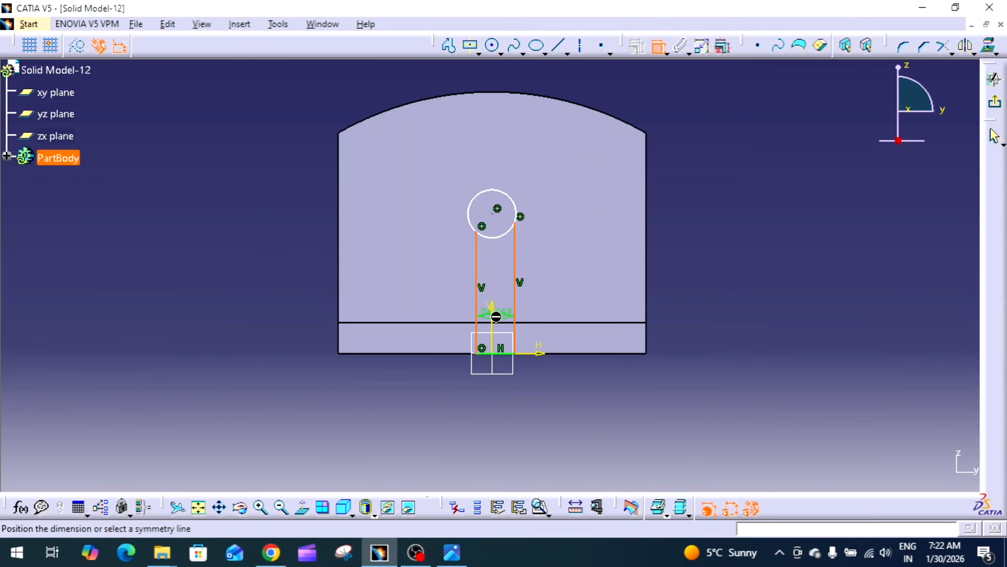
click(499, 316)
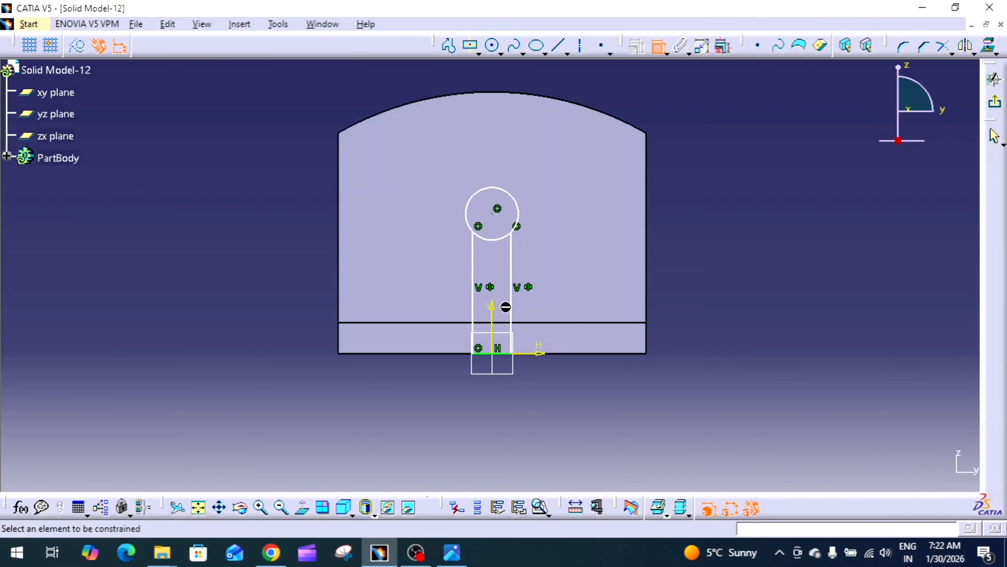
Dimension the slot's width between its two vertical lines and set it to 30 mm
click(512, 347)
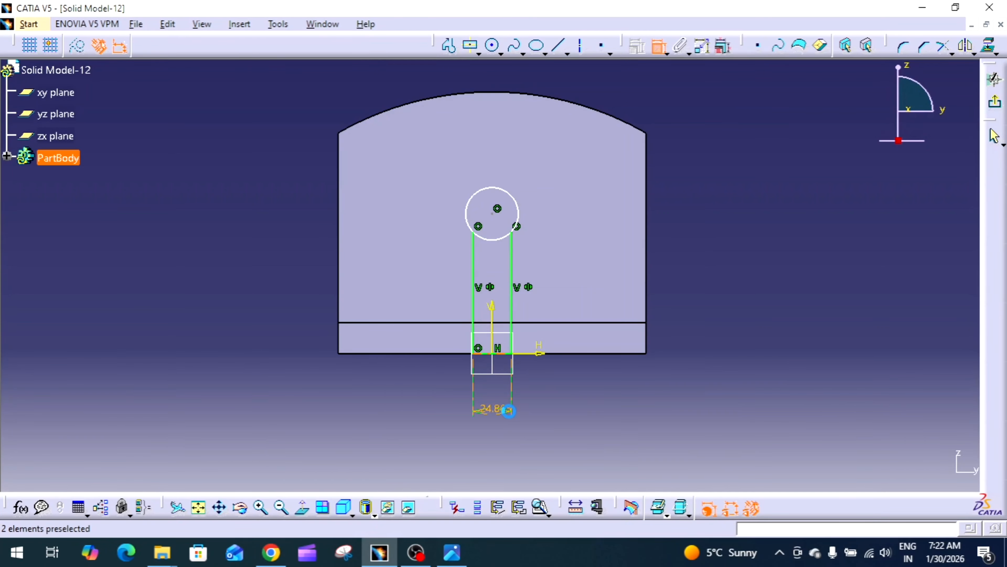
click(499, 413)
double_click(500, 415)
text(30)
key(Return)
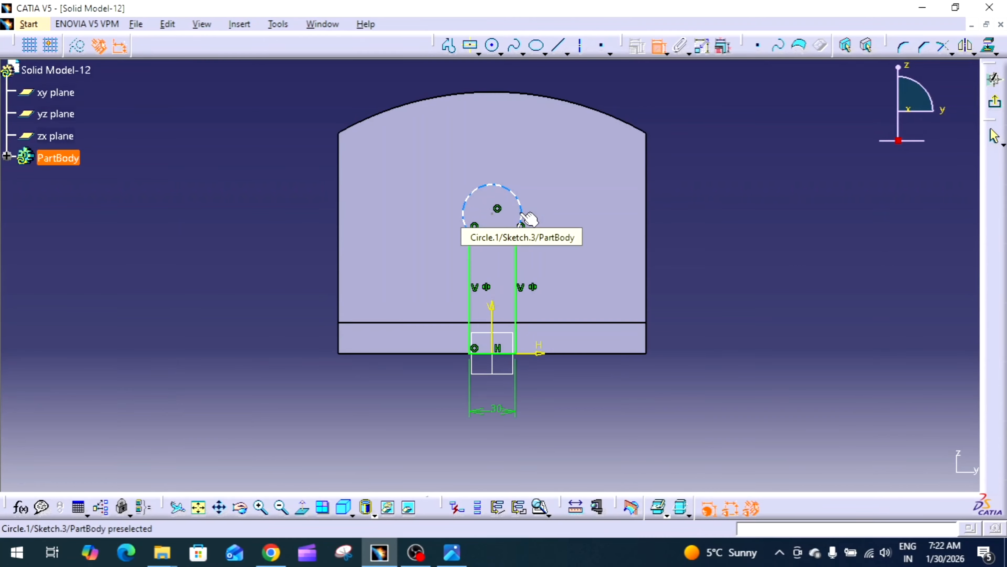
Dimension the circle above the slot, switch the dimension from diameter to radius and set it to 30 mm
click(529, 217)
click(601, 187)
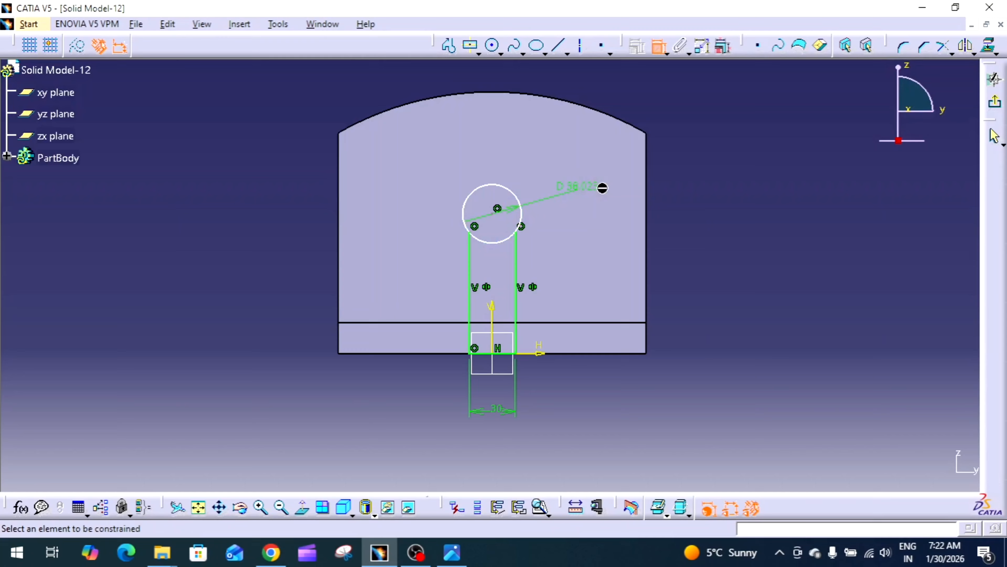
double_click(589, 190)
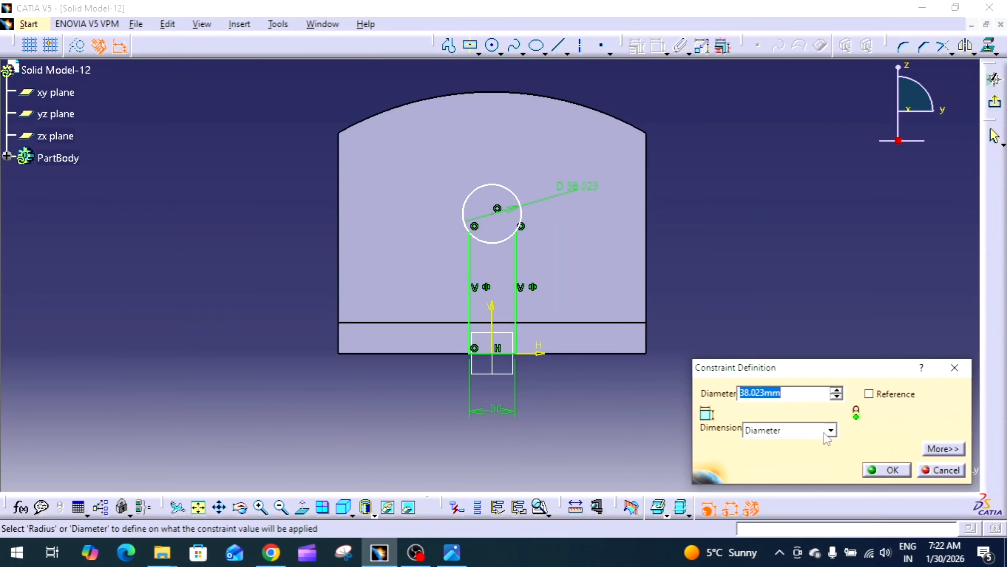
click(830, 430)
click(757, 443)
click(803, 394)
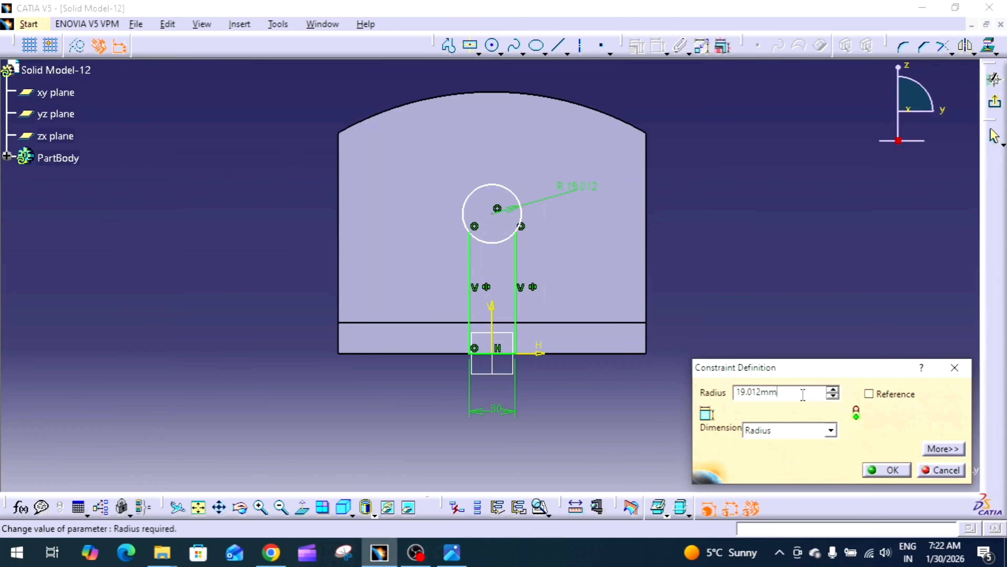
double_click(804, 394)
text(30)
key(Return)
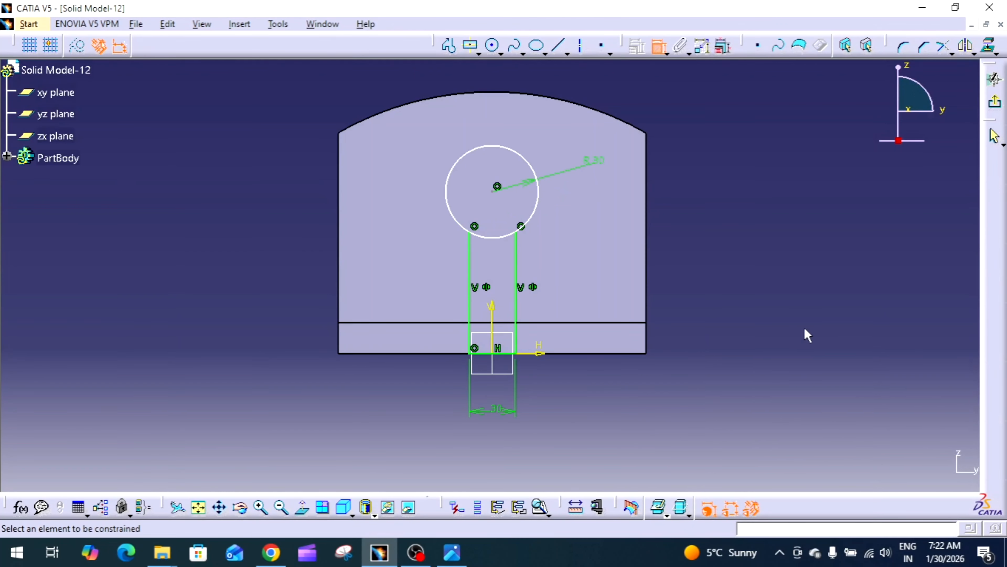
Check the circle's height in the reference drawing, then dimension its center from the horizontal axis and set the distance to 90 mm
click(452, 552)
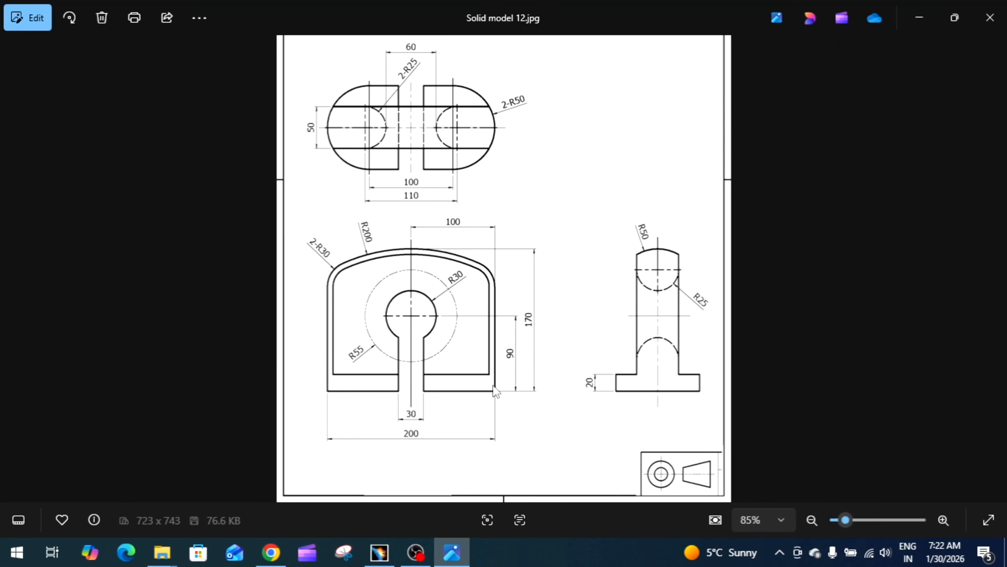
click(456, 546)
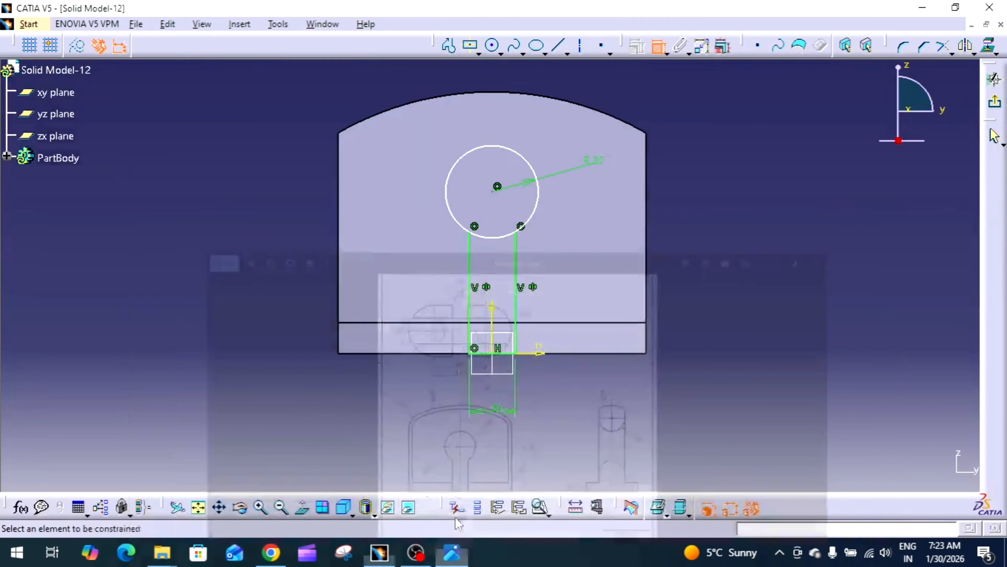
click(492, 193)
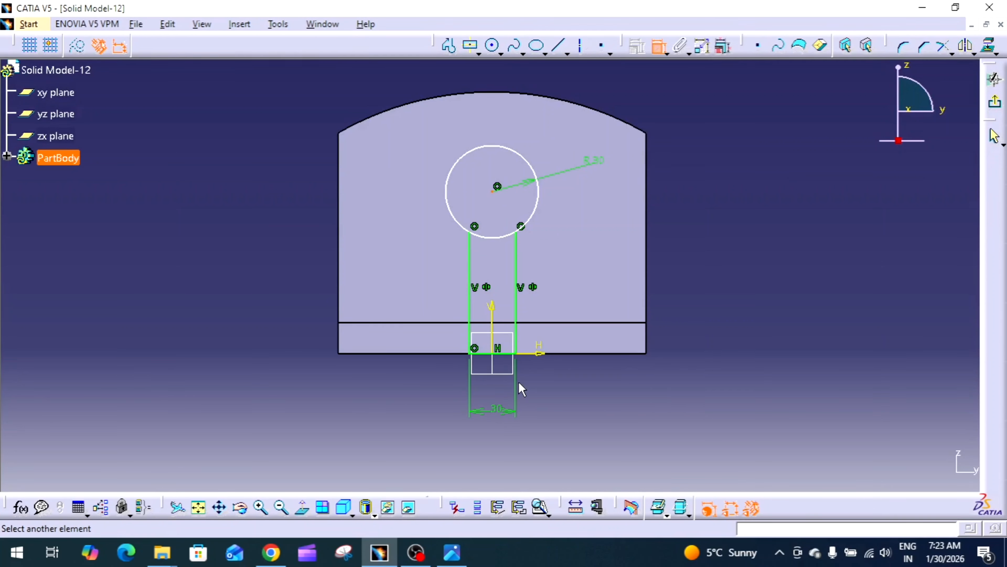
click(530, 353)
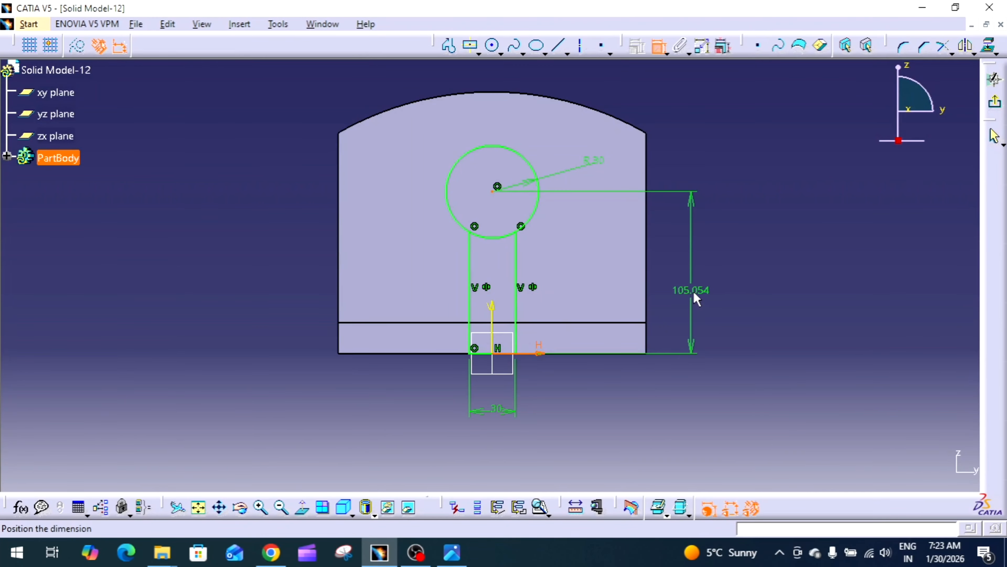
click(697, 289)
double_click(697, 289)
text(90)
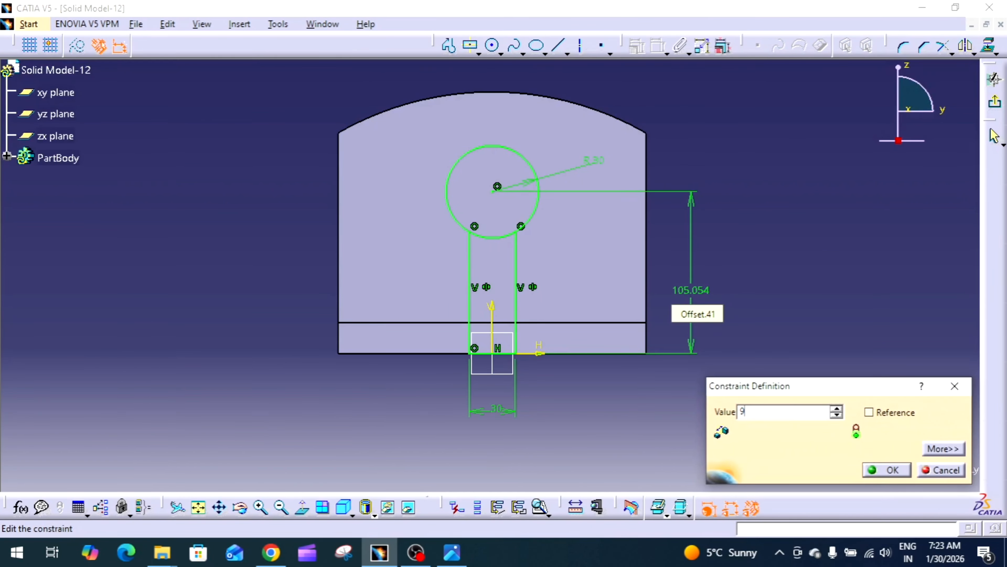
key(Return)
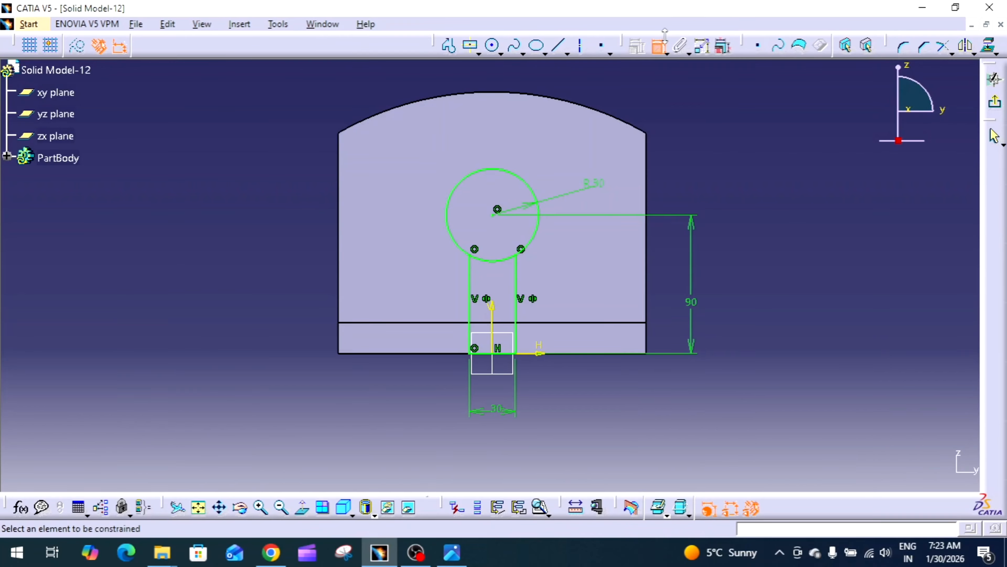
click(659, 45)
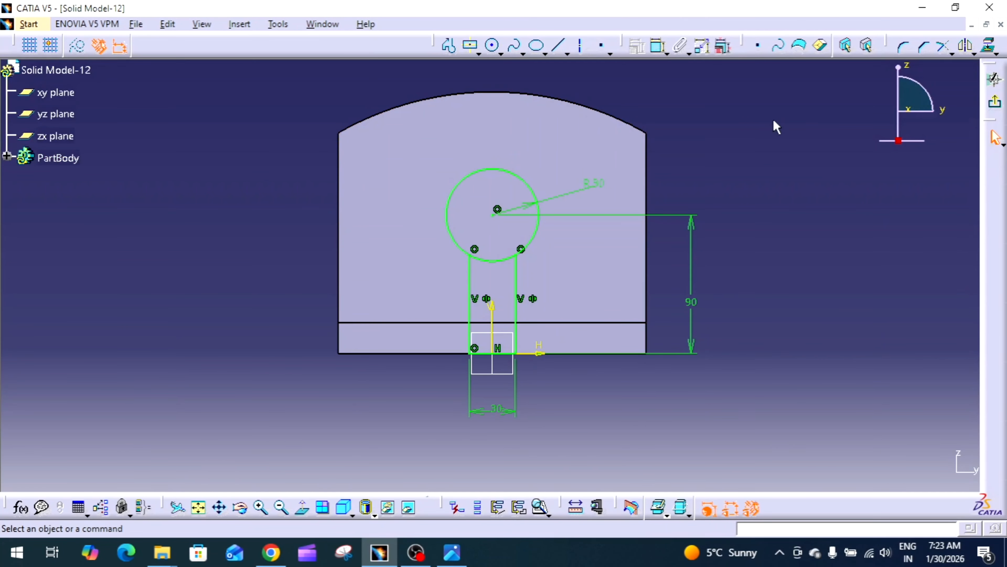
Remove the circle's lower arc between the slot lines with Quick Trim and exit the sketch
click(951, 52)
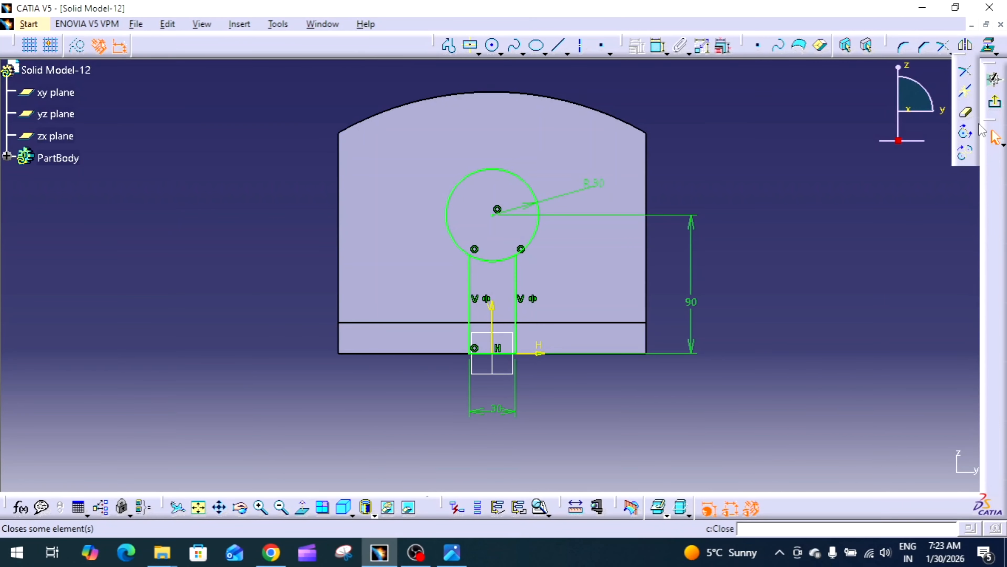
click(966, 117)
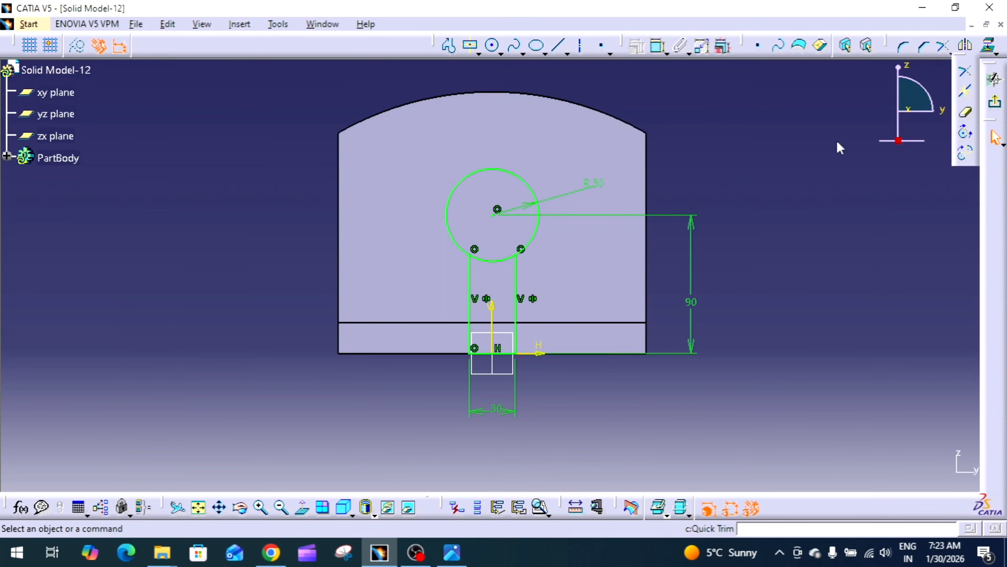
click(494, 262)
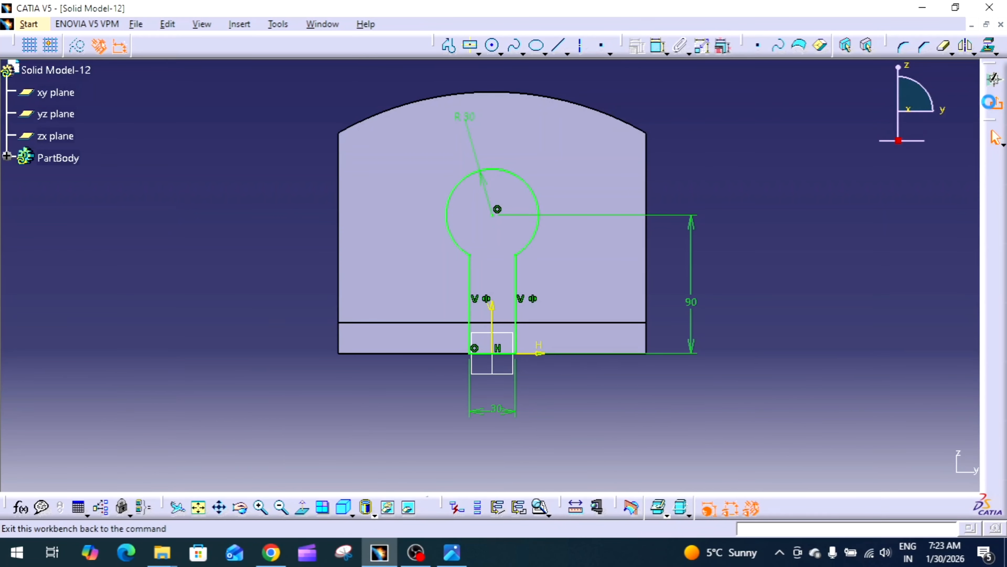
click(992, 101)
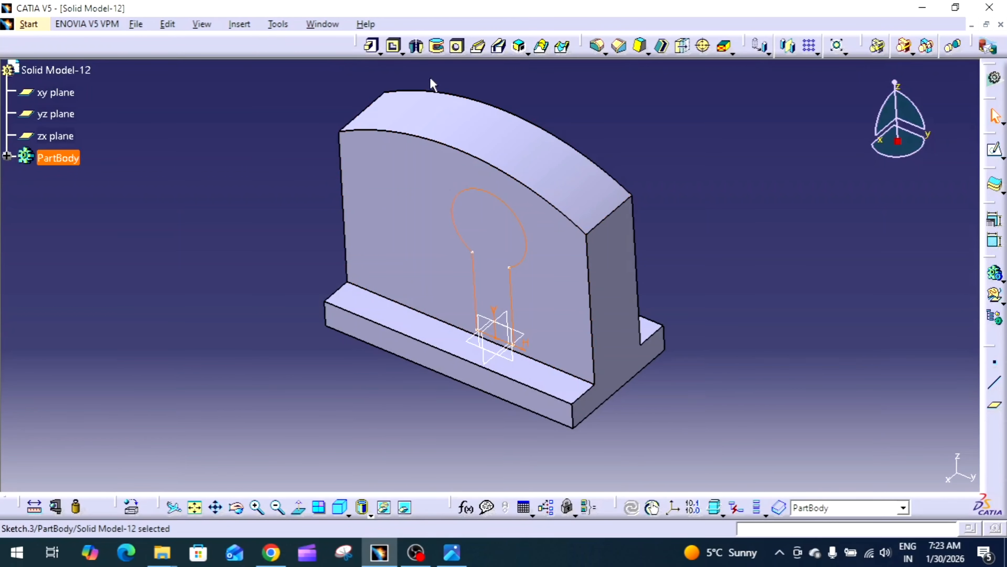
Cut the keyhole profile through the solid as a pocket with mirrored extent and a depth of 50 mm
click(394, 47)
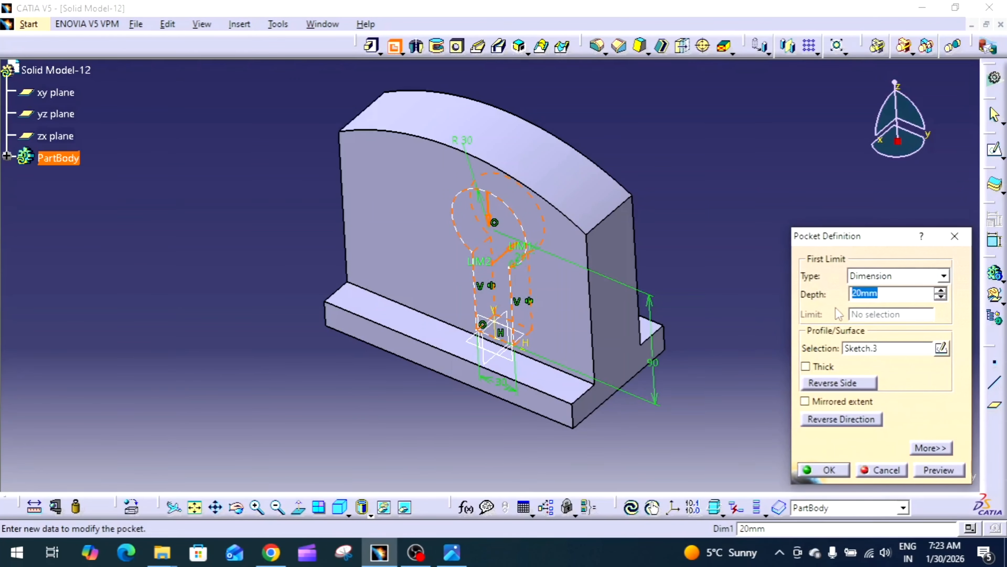
click(883, 276)
click(885, 278)
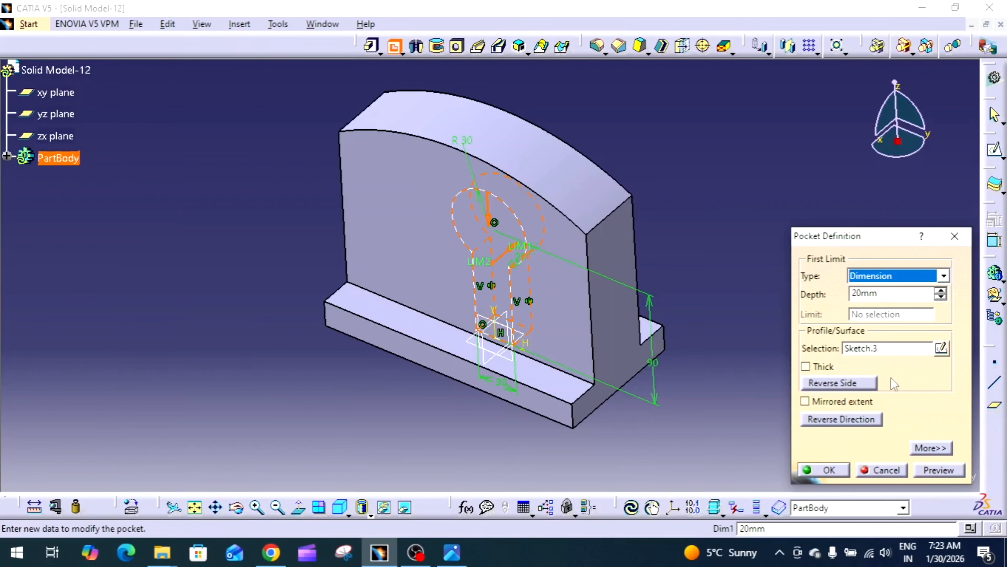
click(829, 402)
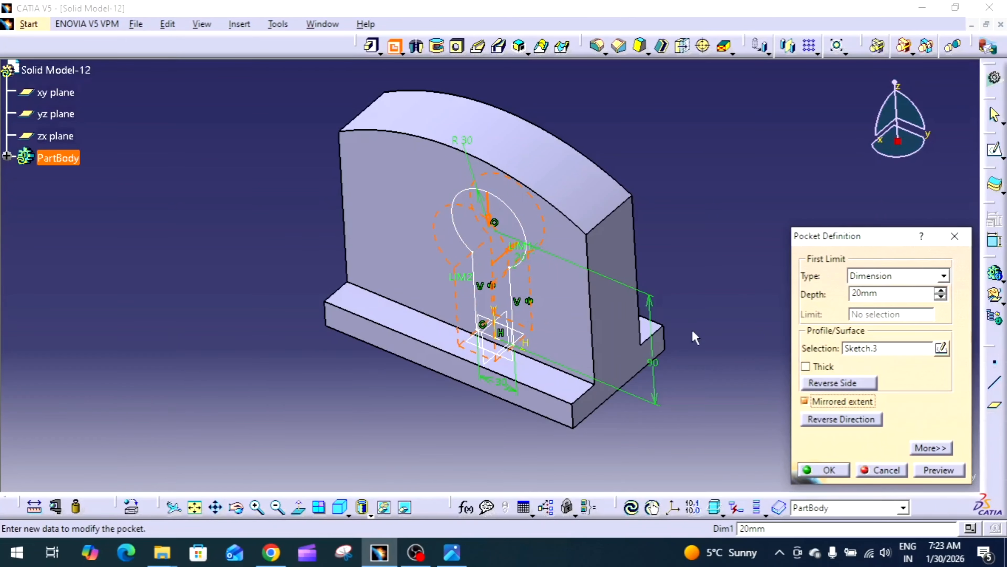
middle_drag(679, 289, 629, 313)
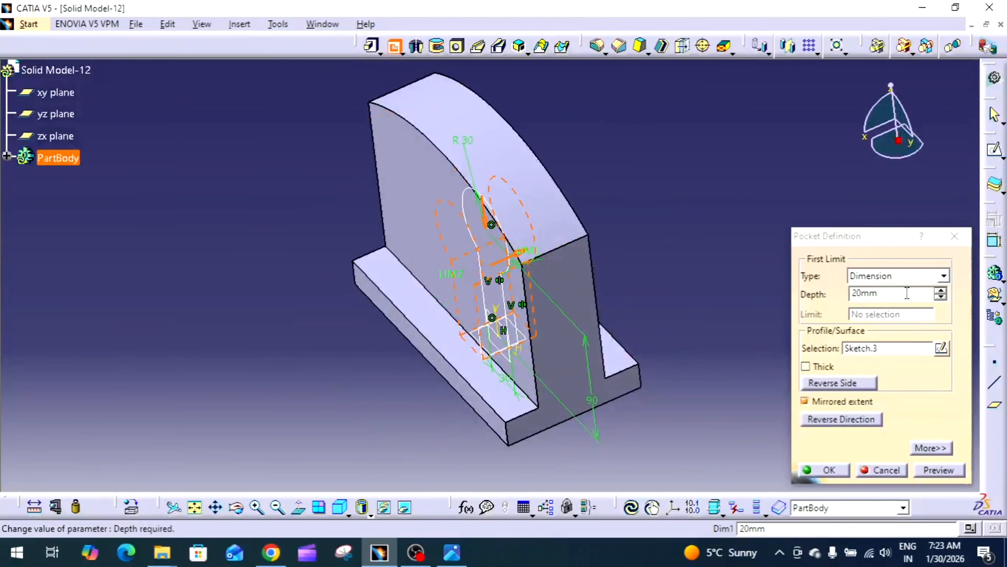
double_click(926, 292)
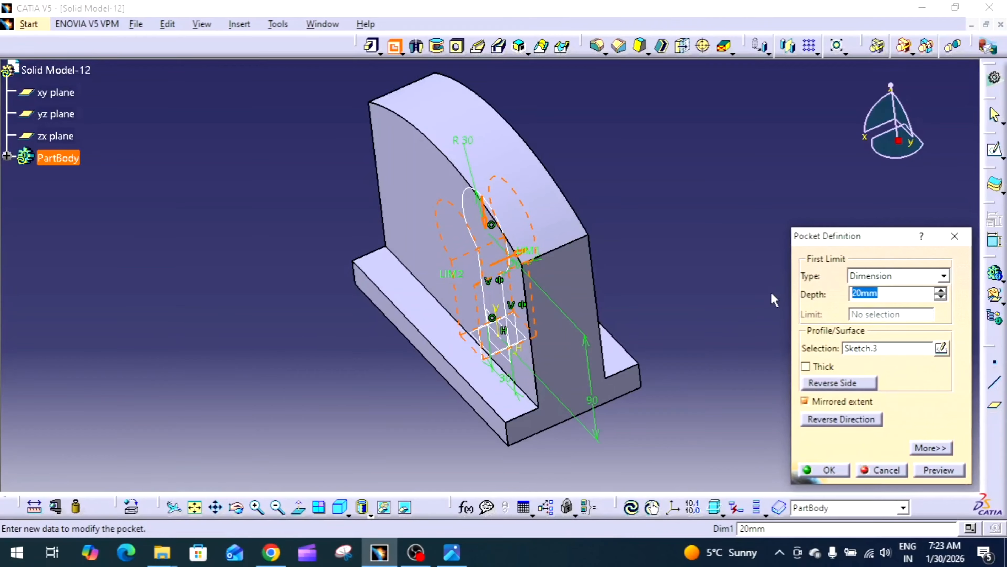
text(50)
click(942, 468)
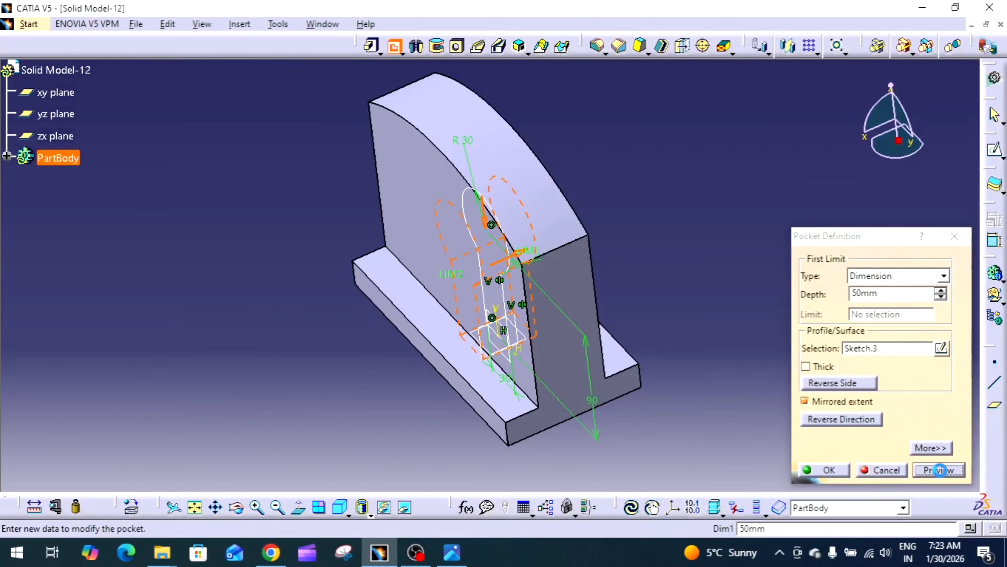
click(824, 474)
middle_drag(760, 364, 752, 224)
middle_drag(582, 250, 561, 301)
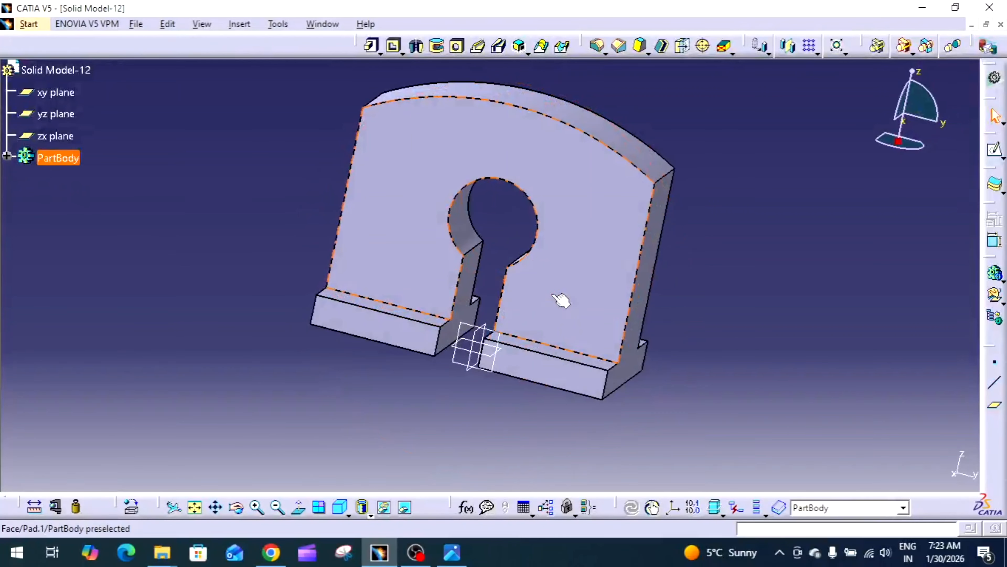
Check the corner radii in the reference drawing, then select one upper corner edge for an edge fillet and remove the mistakenly picked arched face
click(452, 552)
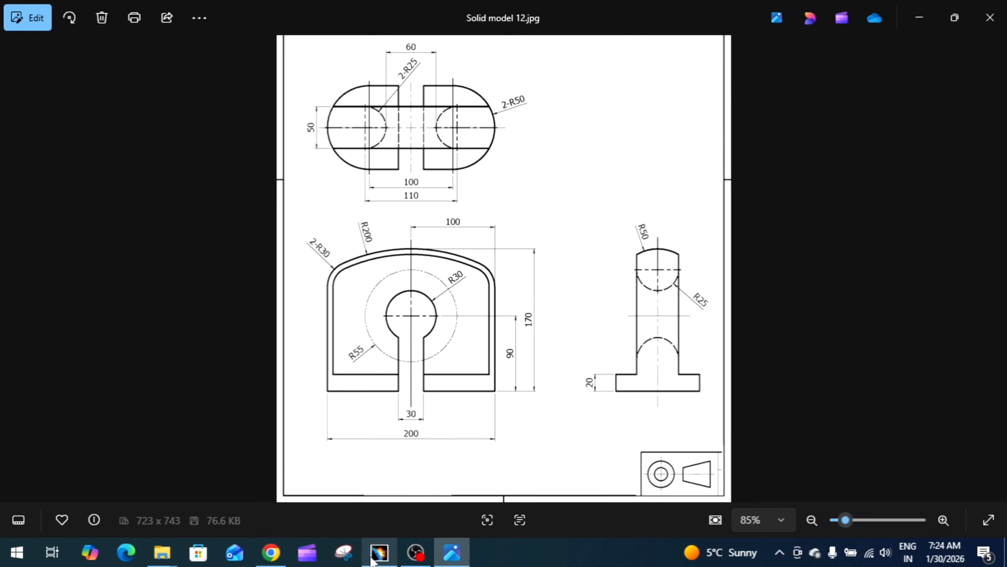
click(379, 552)
middle_drag(491, 207, 462, 284)
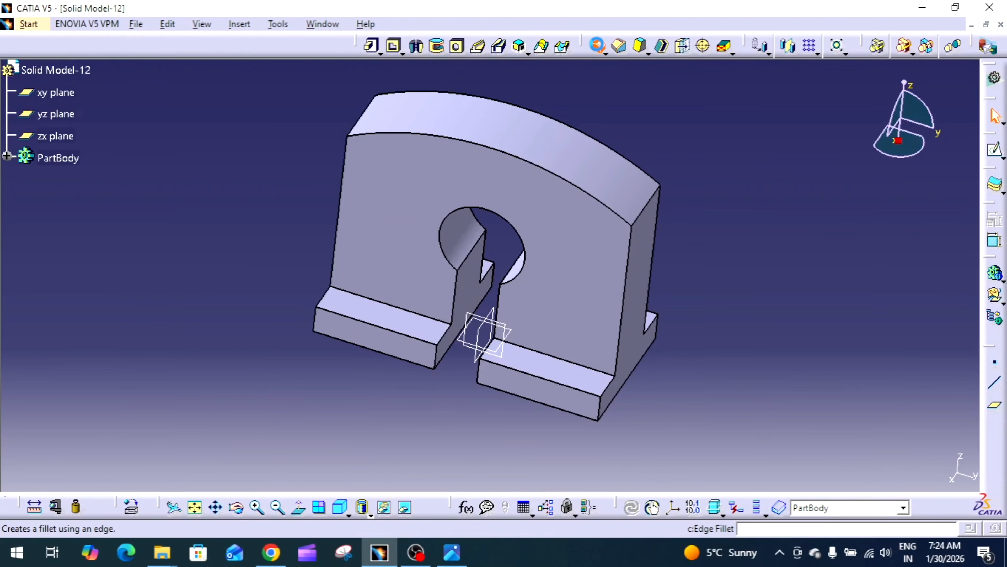
click(598, 47)
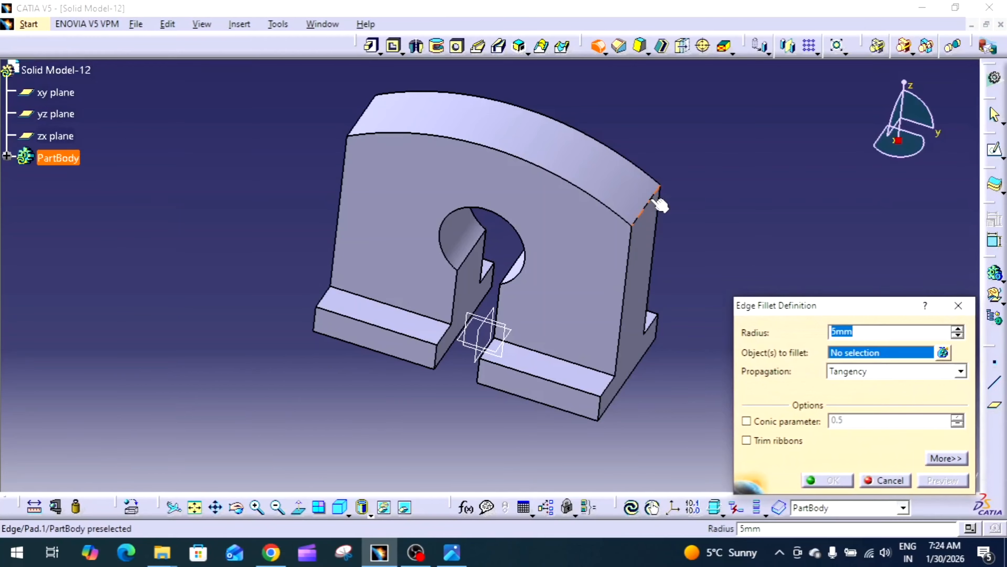
click(654, 201)
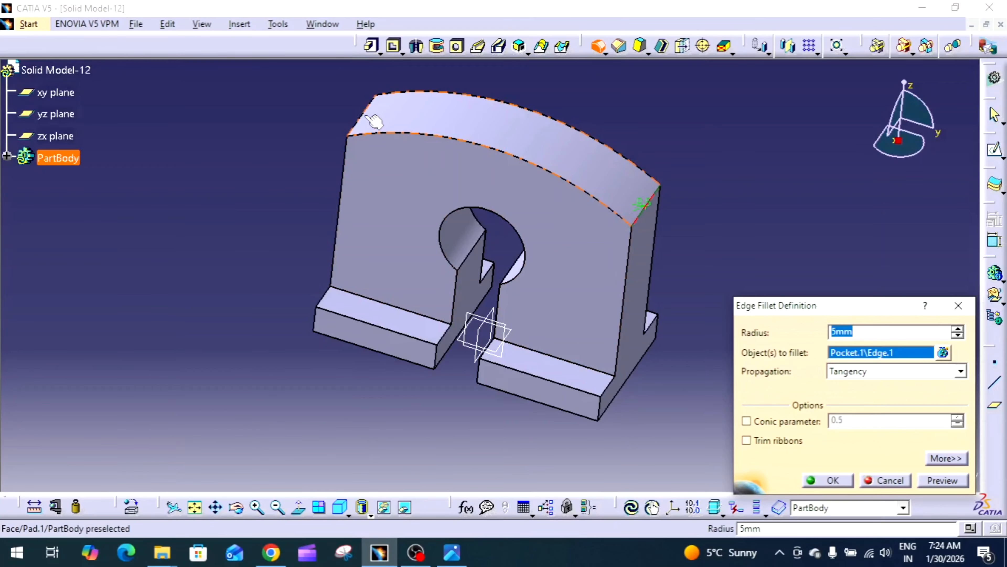
click(373, 120)
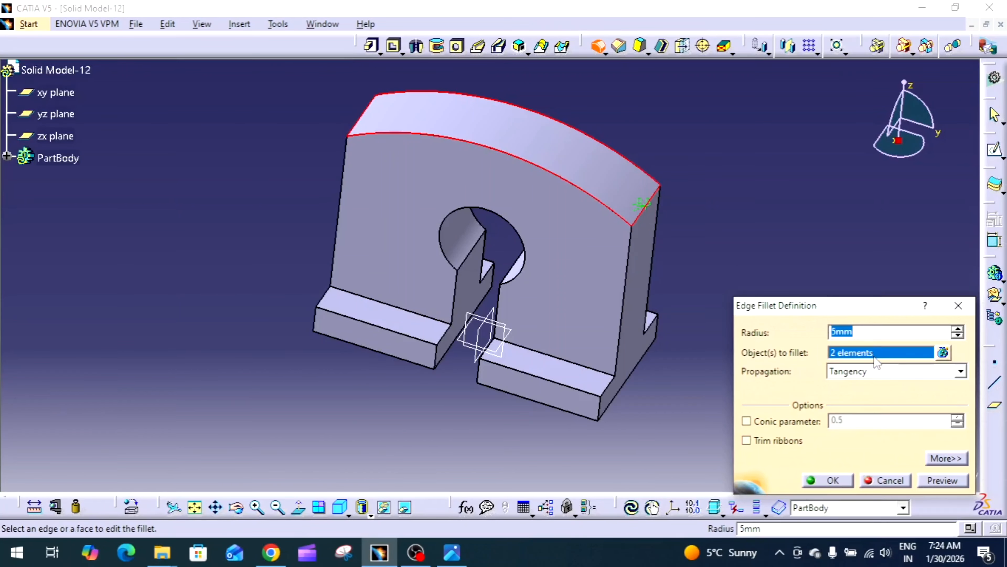
click(943, 352)
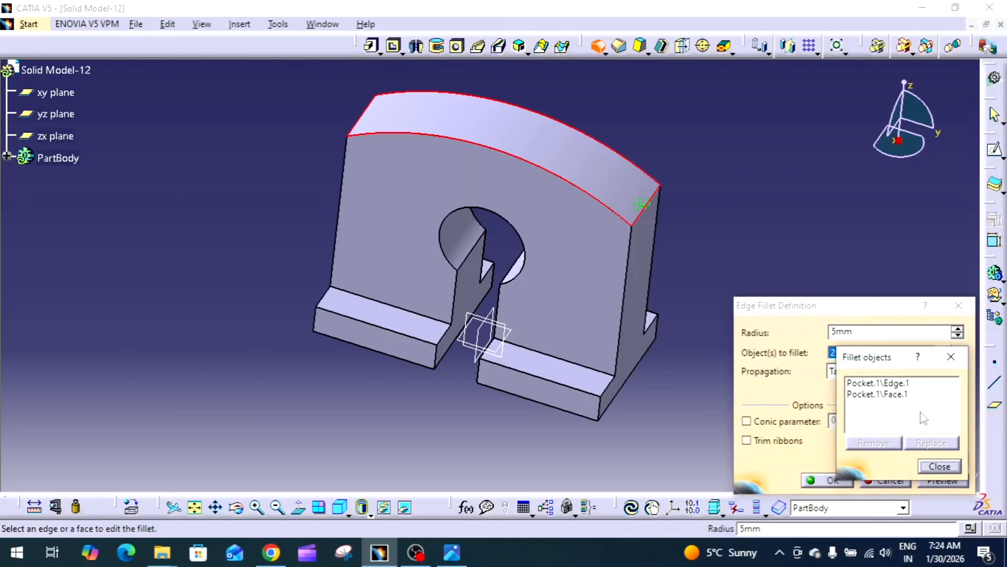
click(901, 394)
click(875, 442)
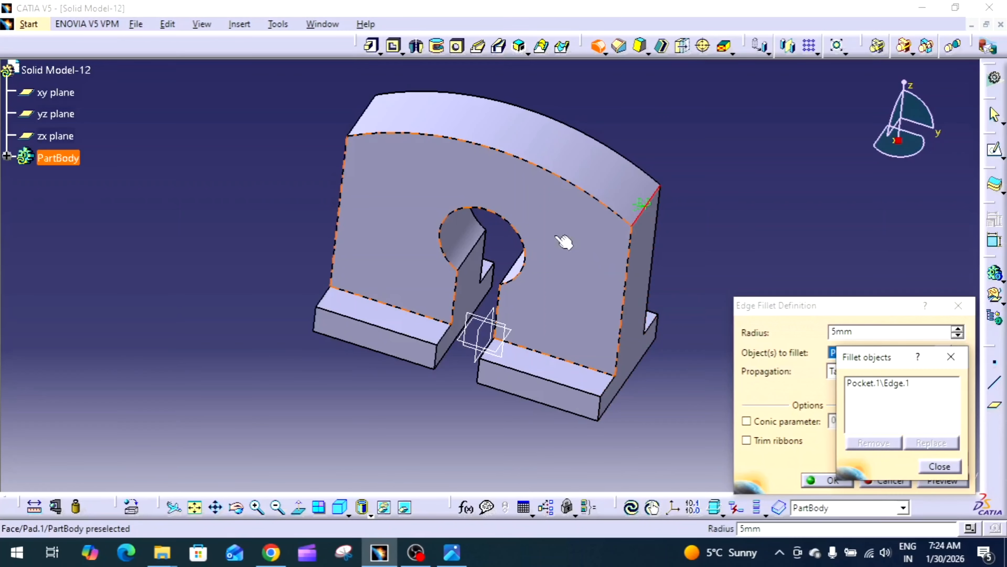
Add the opposite upper corner edge to the selection and apply the edge fillet with a 30 mm radius
click(366, 115)
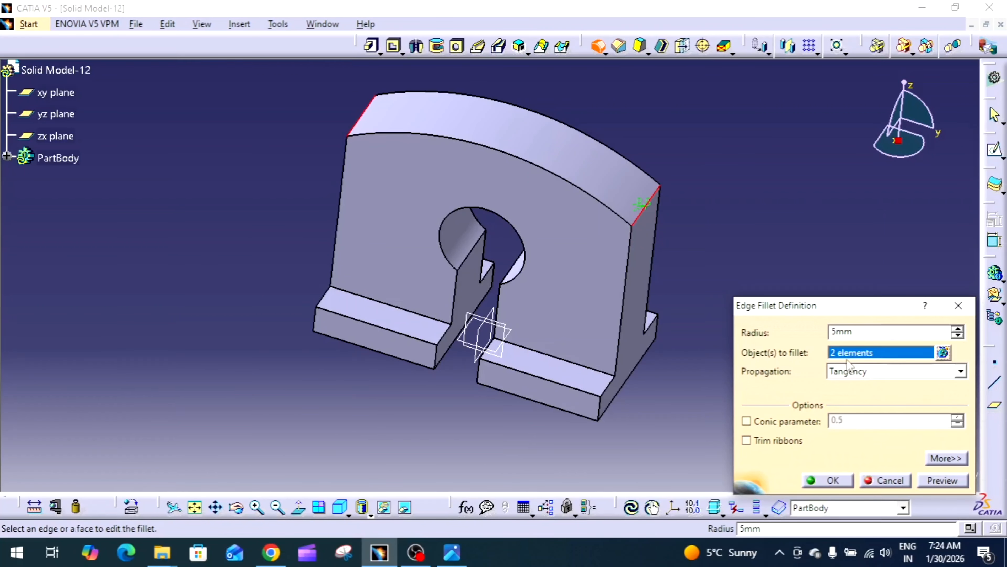
double_click(840, 331)
text(30)
key(Return)
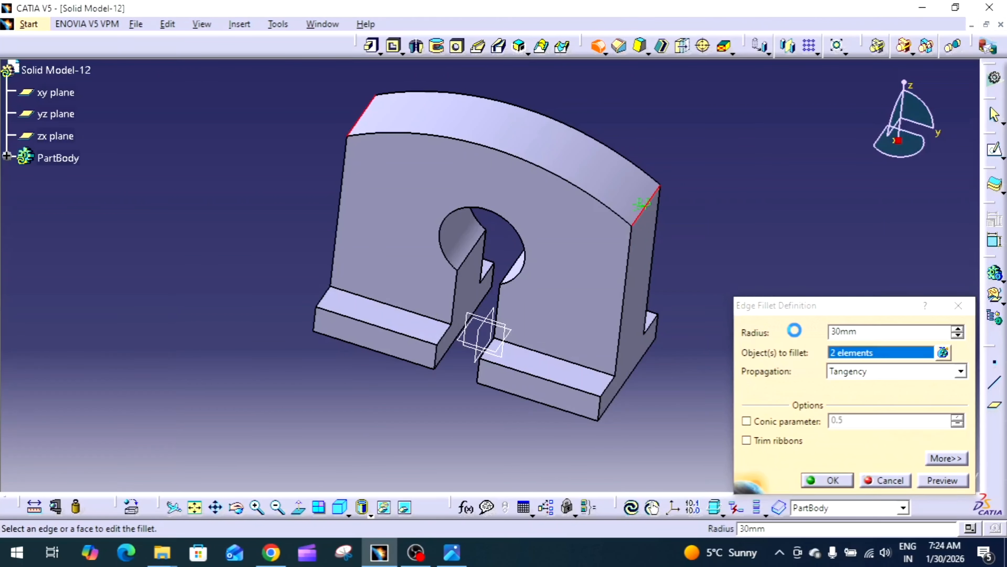
middle_drag(840, 270, 499, 396)
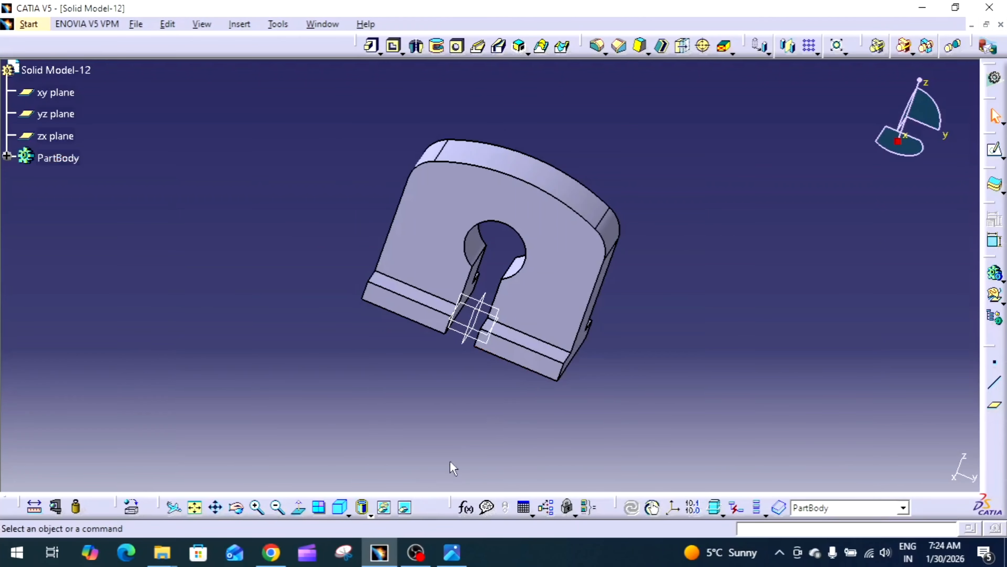
Check the base radii in the reference drawing, then start a 50 mm edge fillet on both vertical corner edges at one end of the base
click(452, 553)
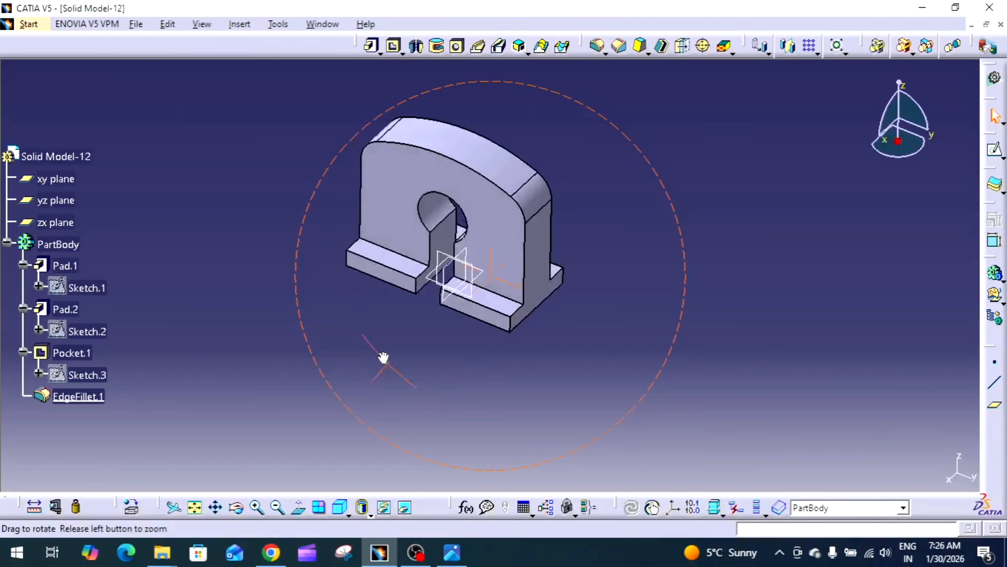
middle_drag(384, 355, 441, 378)
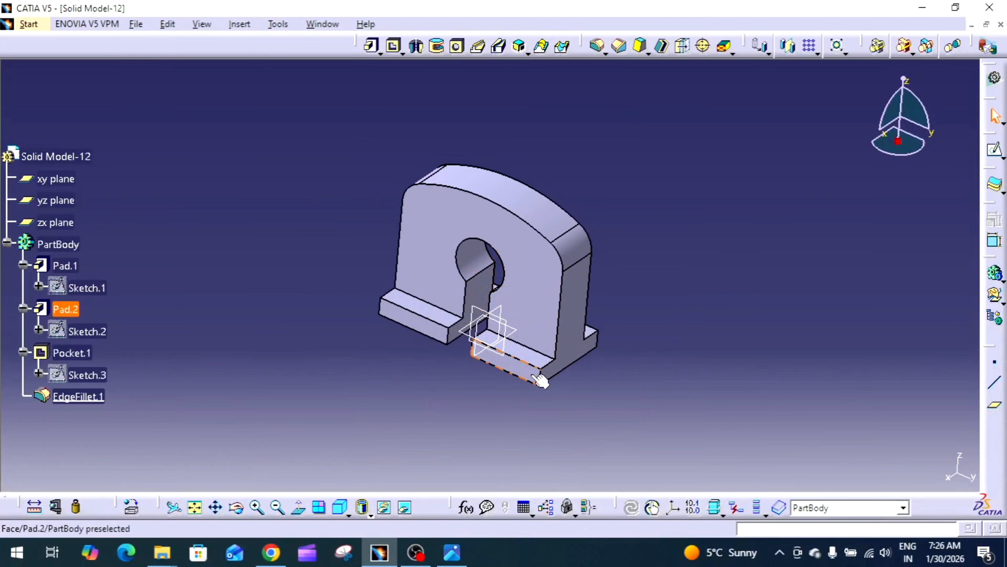
click(598, 46)
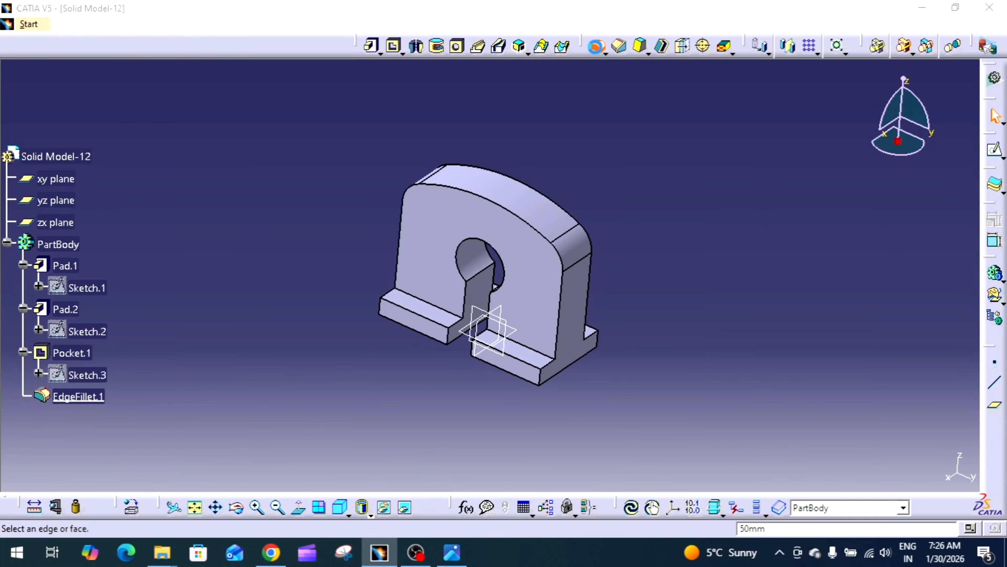
click(544, 376)
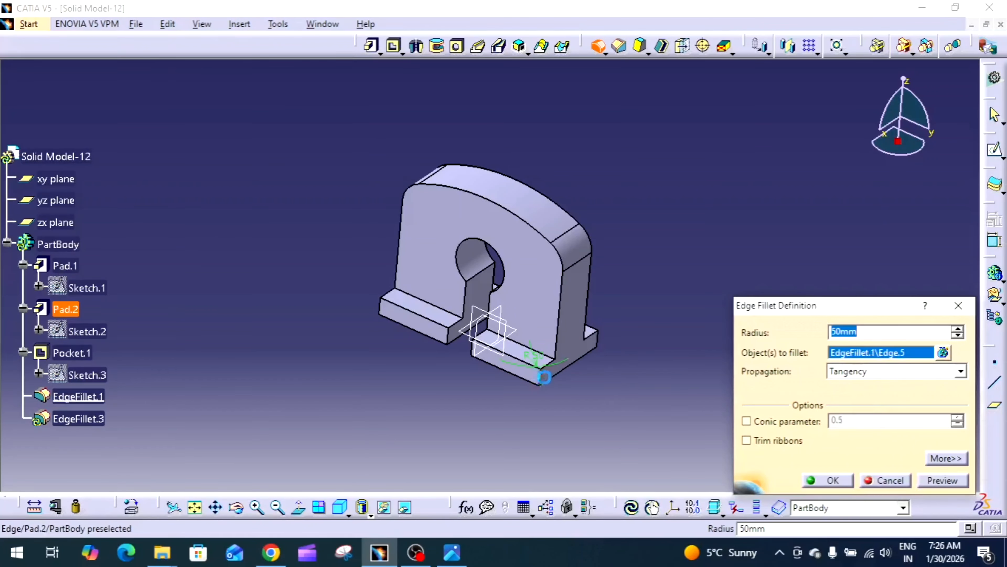
click(597, 340)
Add the two vertical corner edges at the base's other end, preview the 50 mm edge fillet and apply it
middle_drag(488, 414, 545, 315)
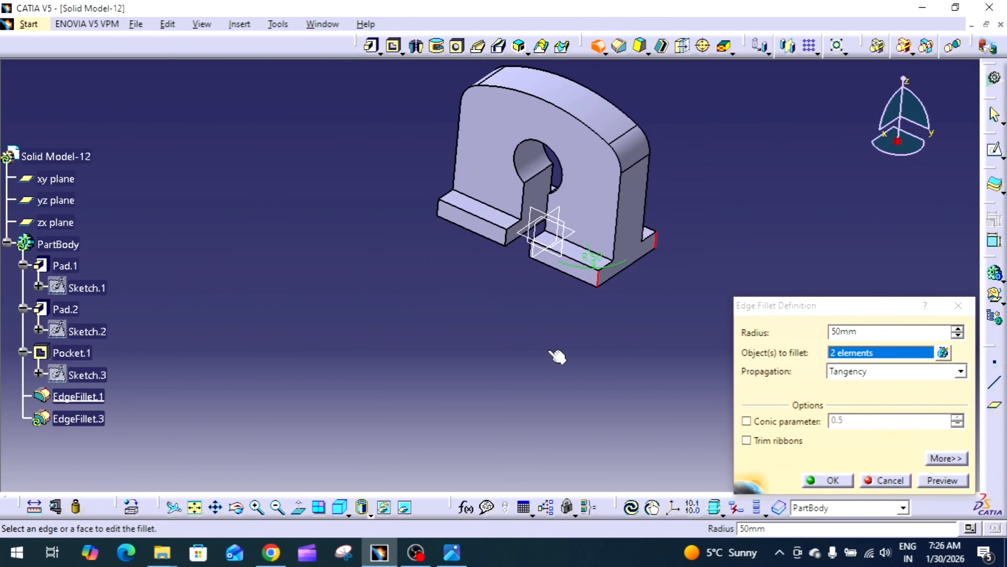
middle_click(442, 265)
middle_click(407, 359)
middle_drag(597, 303, 611, 346)
middle_drag(488, 412, 598, 351)
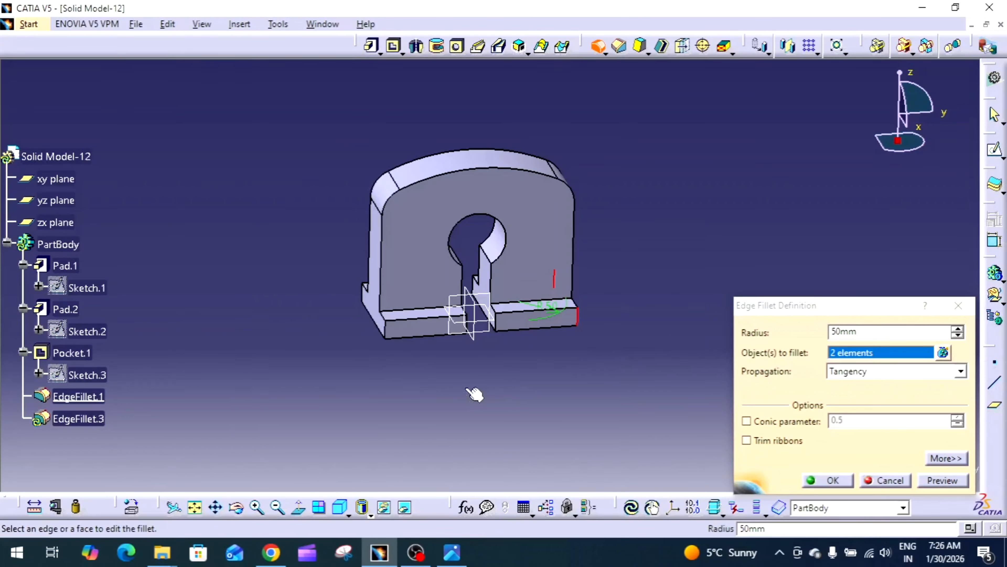
click(393, 333)
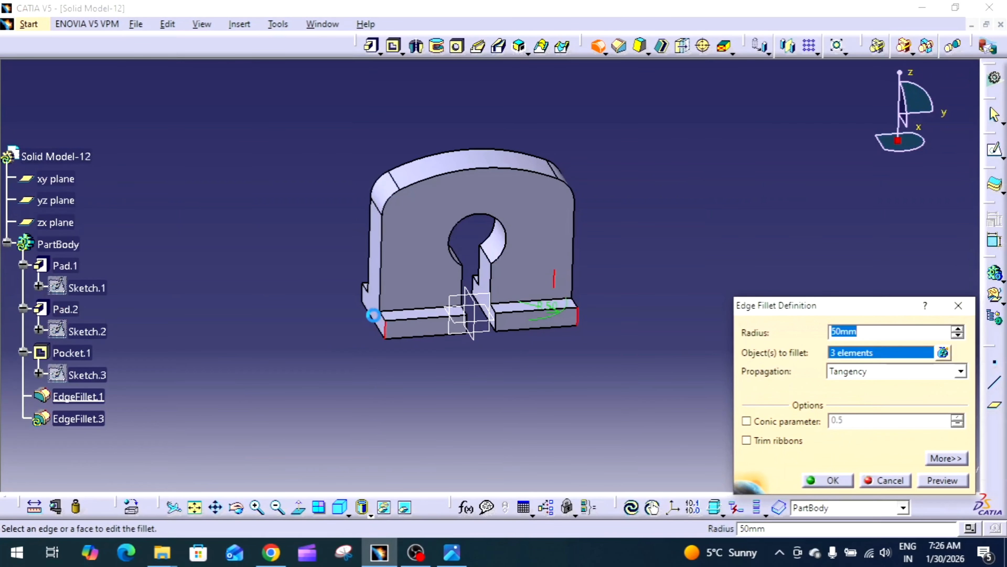
click(363, 291)
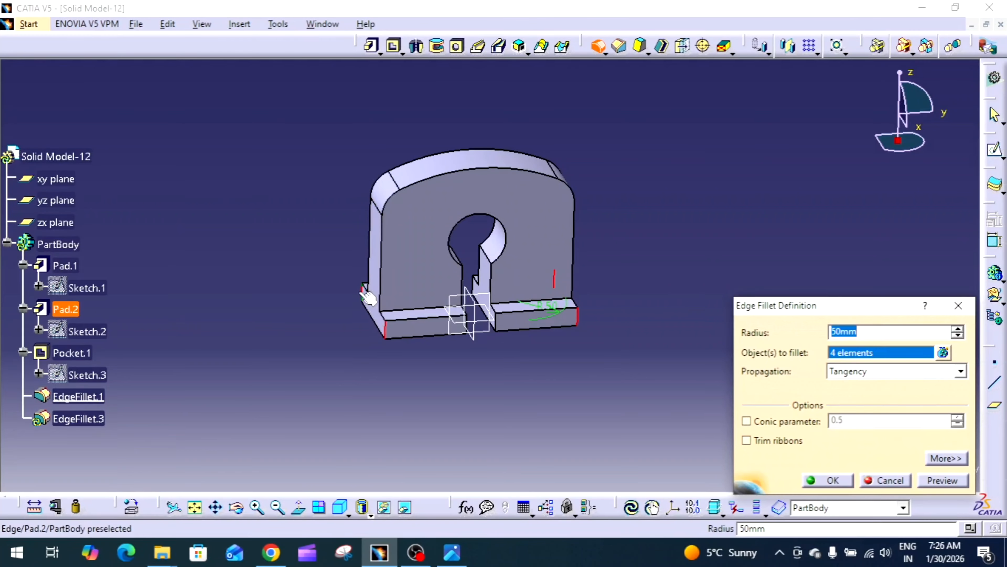
click(954, 484)
middle_drag(630, 401, 555, 349)
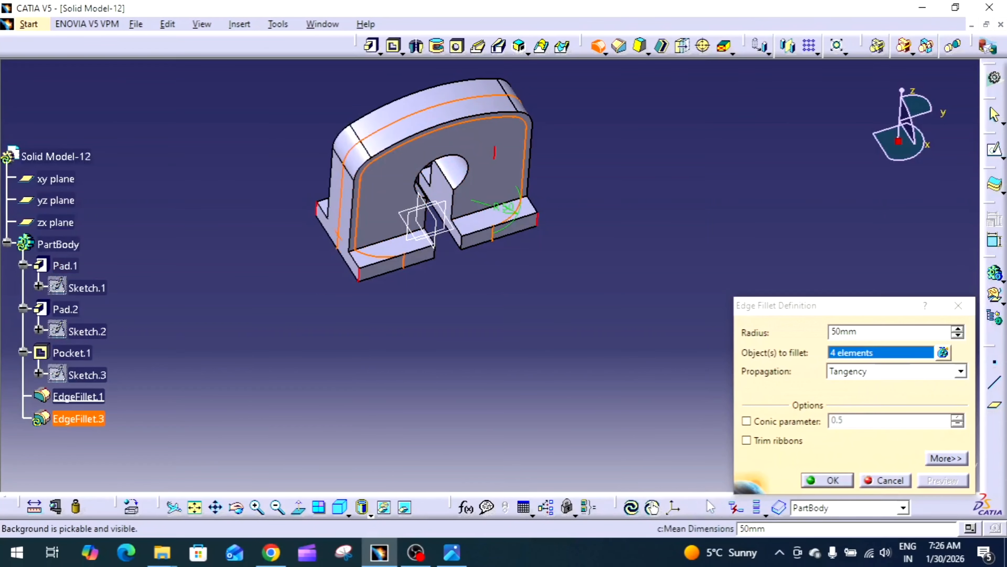
click(827, 480)
Check the fillet radius around the keyhole opening in the reference drawing
middle_drag(704, 333, 516, 337)
click(456, 554)
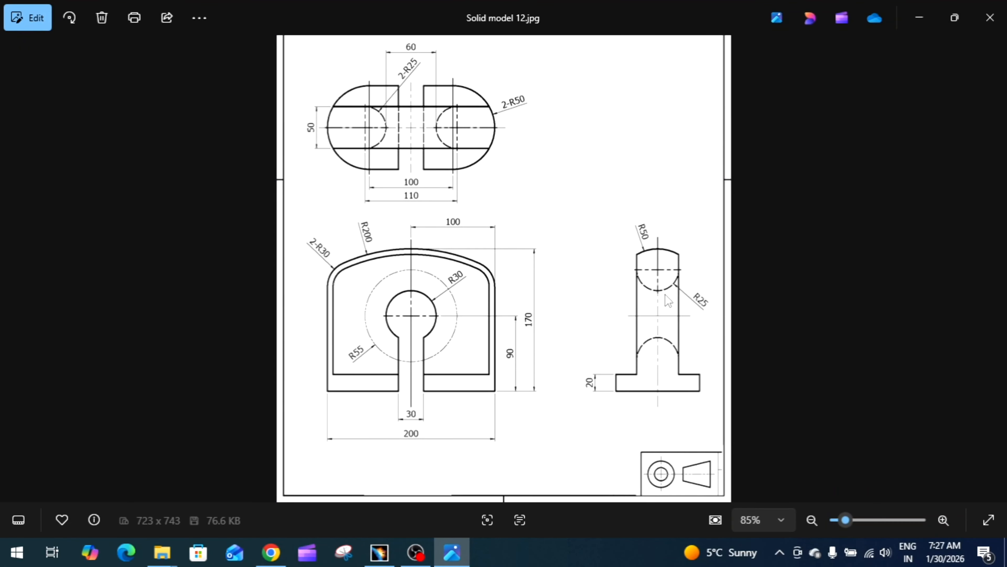
click(454, 550)
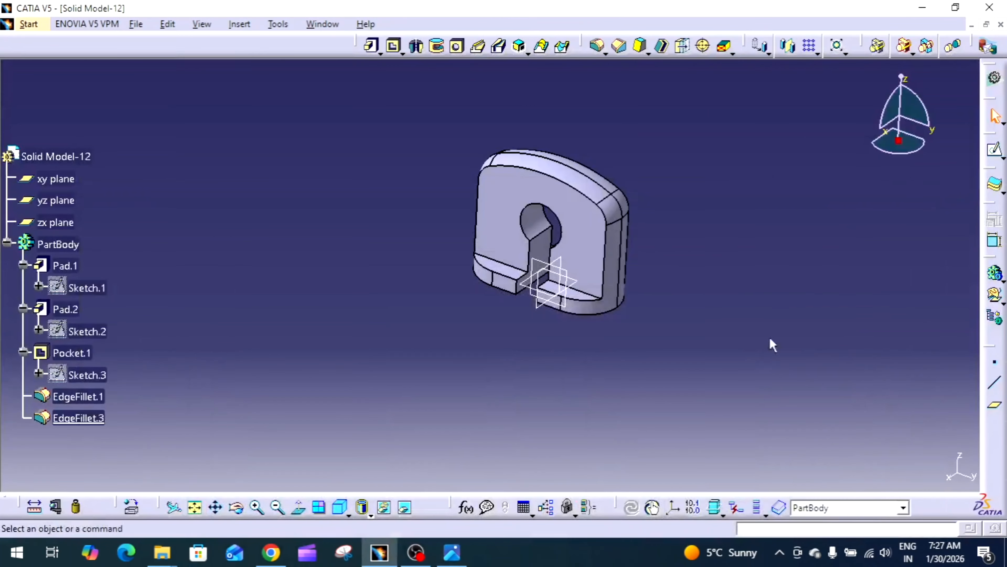
click(597, 46)
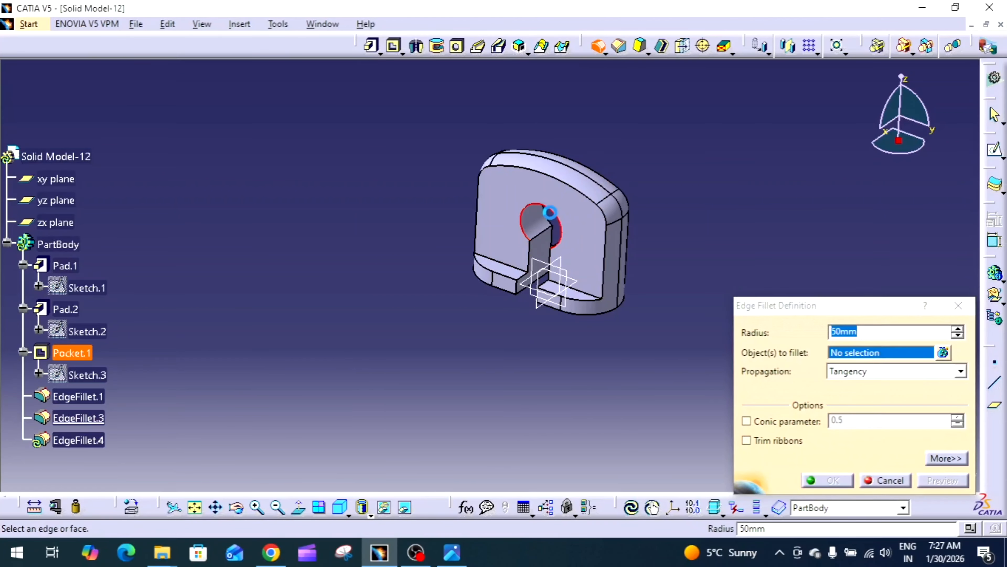
click(543, 215)
middle_drag(678, 252, 686, 208)
click(607, 190)
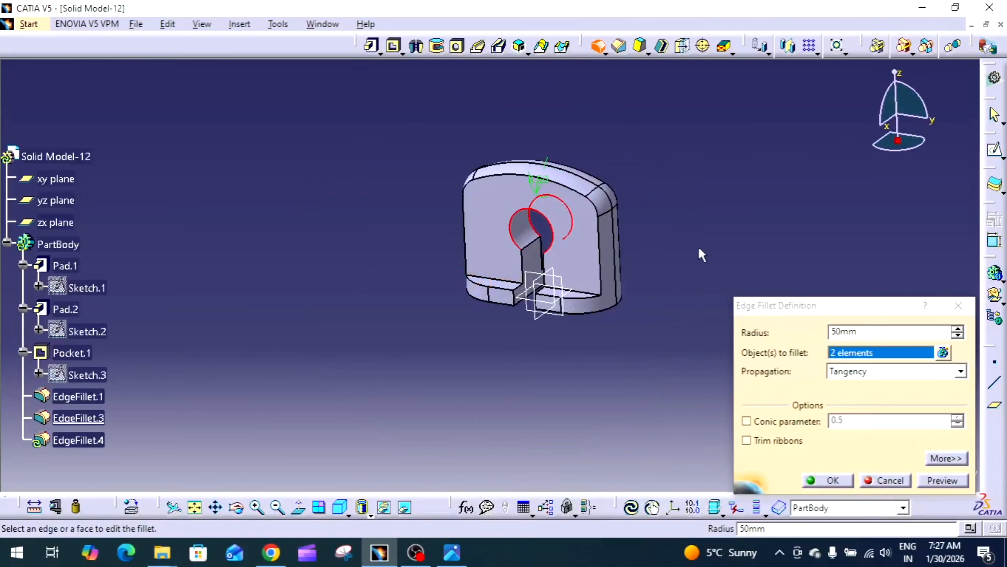
key(Escape)
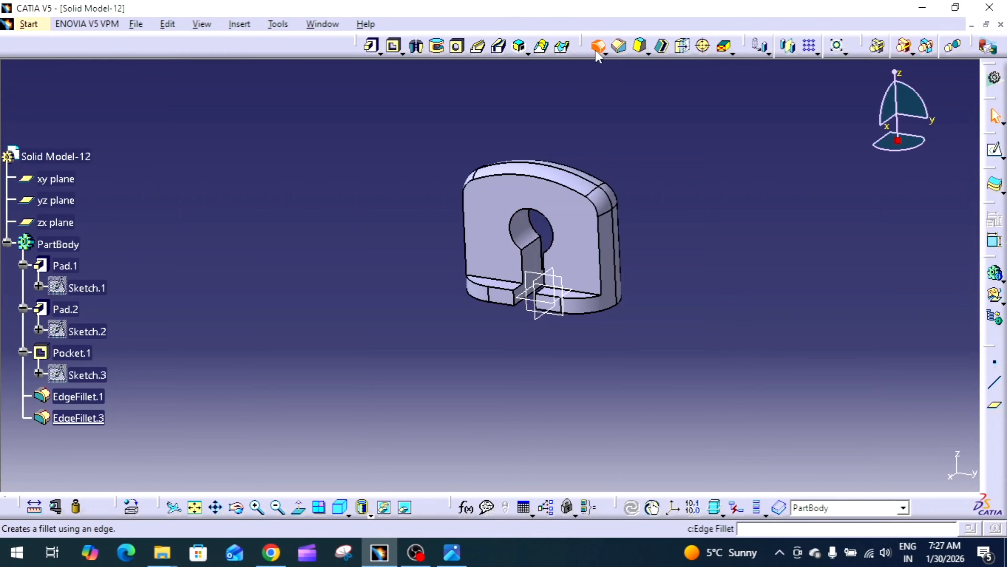
Fillet the edges of the keyhole's circular inner face with a 25 mm radius
click(597, 44)
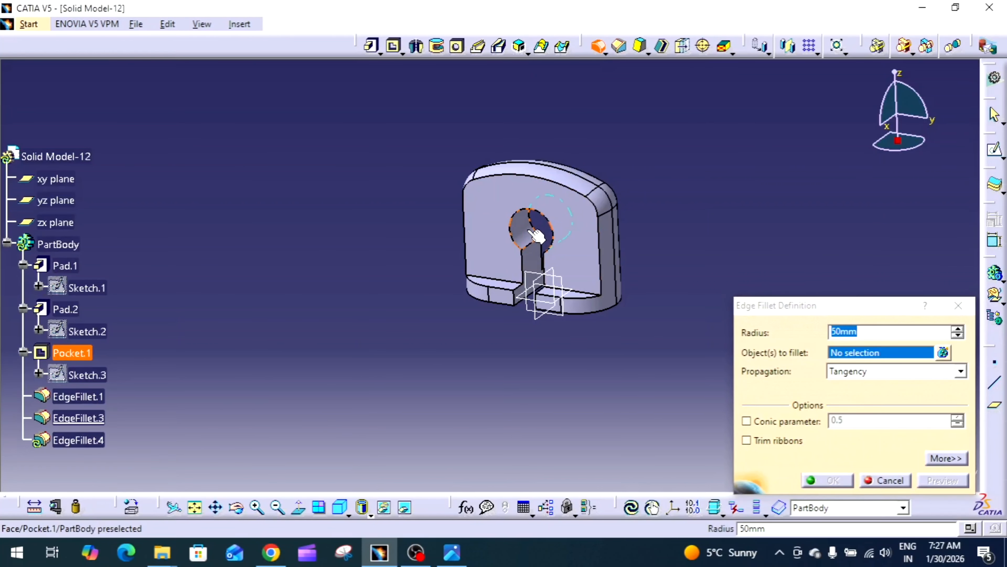
click(536, 234)
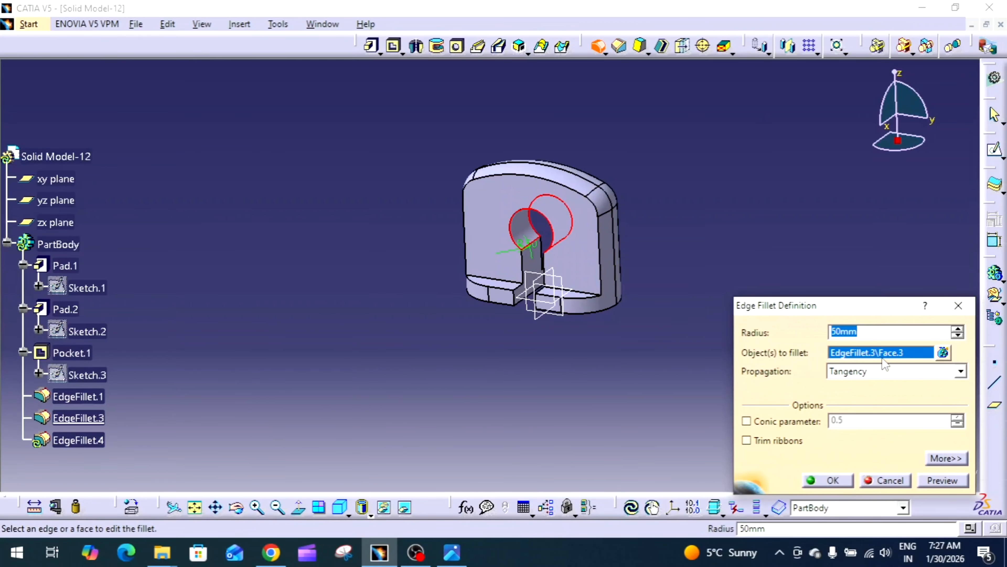
text(25)
click(929, 481)
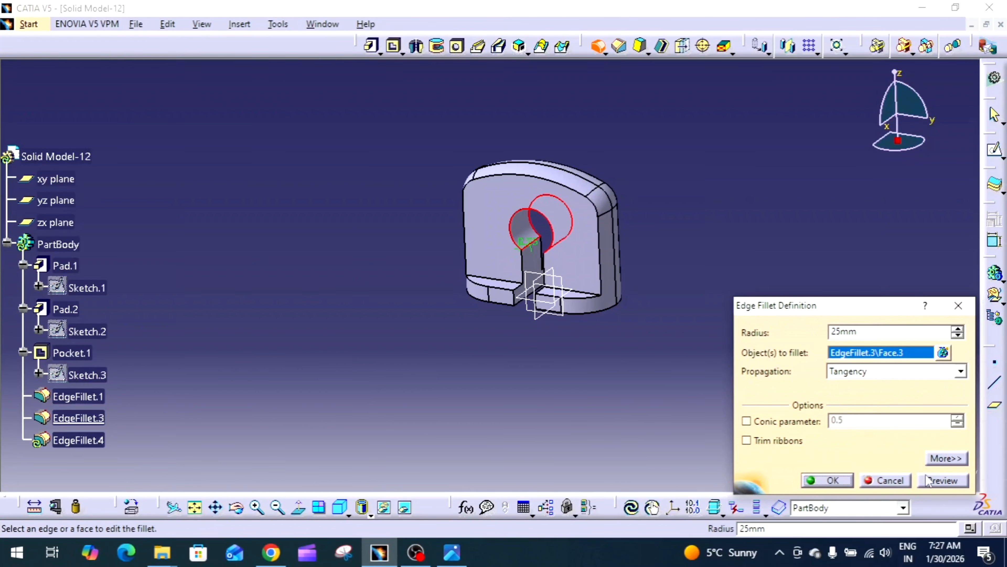
click(848, 483)
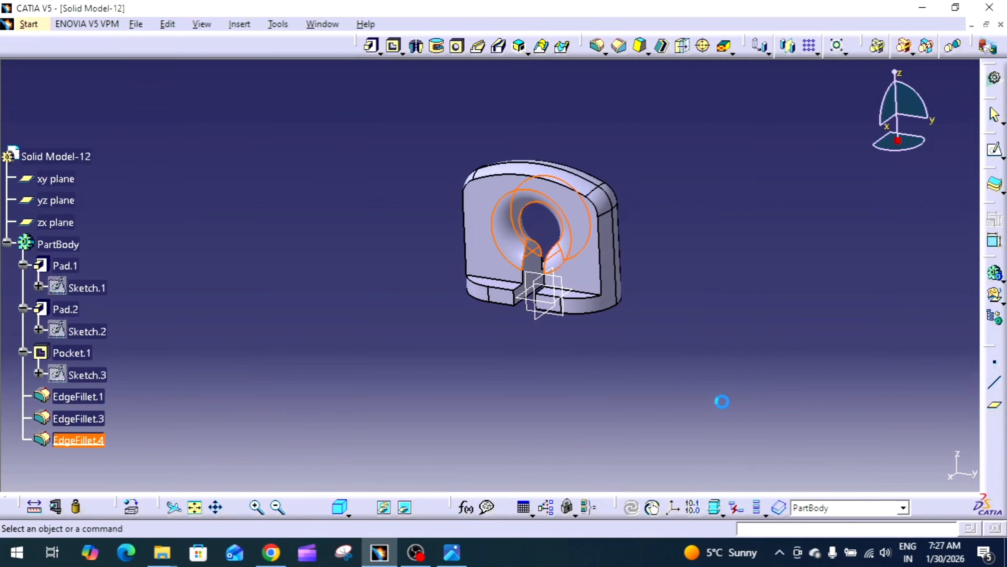
middle_drag(719, 403, 585, 371)
Check the model against the reference drawing, then arrange the drawing and the CATIA window side by side
key(alt+Tab)
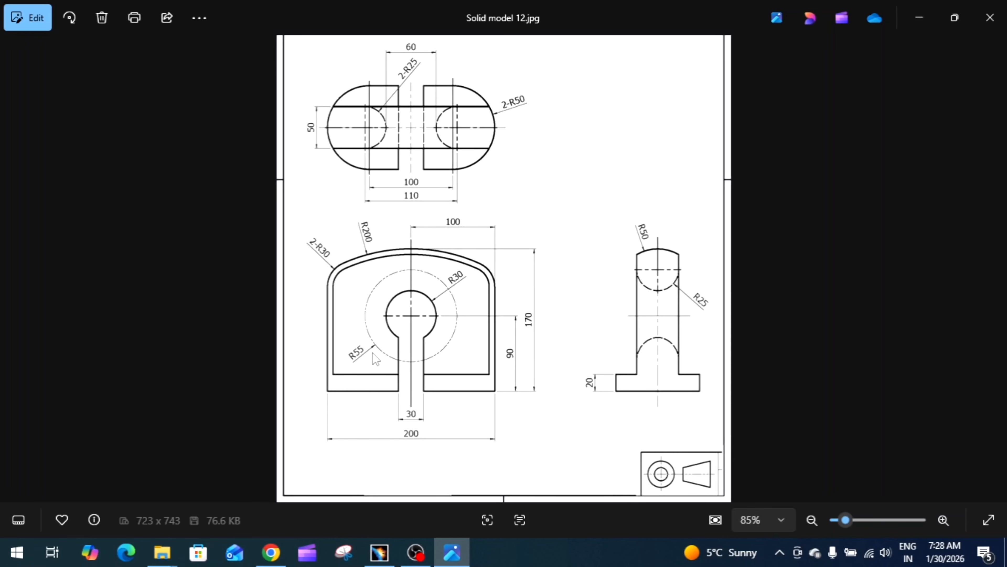
click(451, 552)
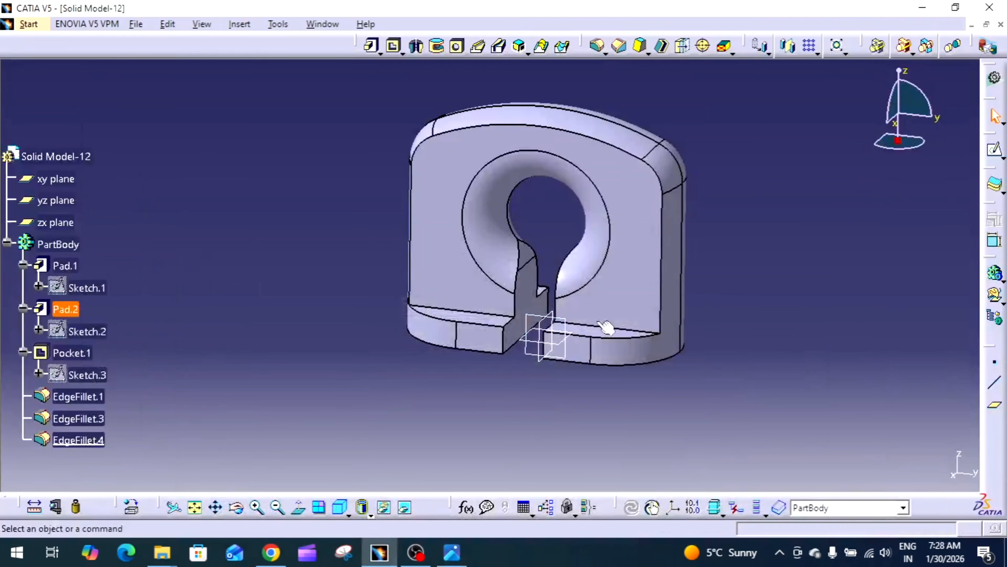
middle_drag(547, 351, 587, 349)
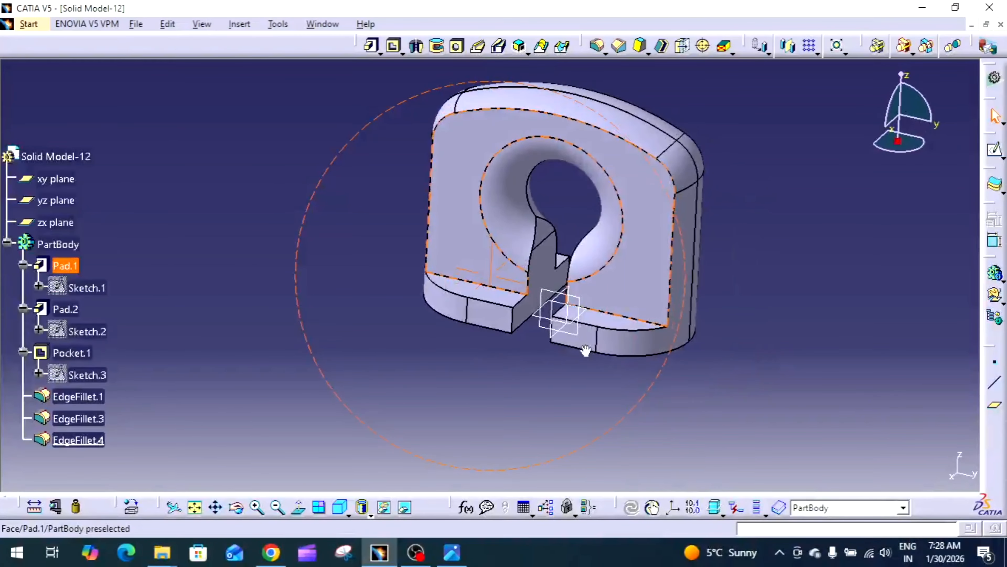
middle_drag(627, 284, 566, 328)
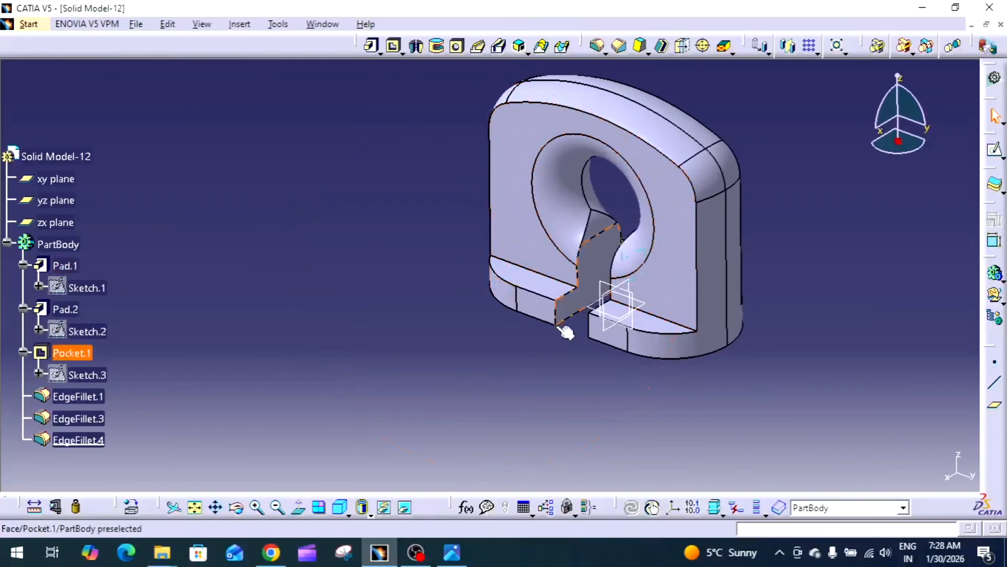
click(460, 557)
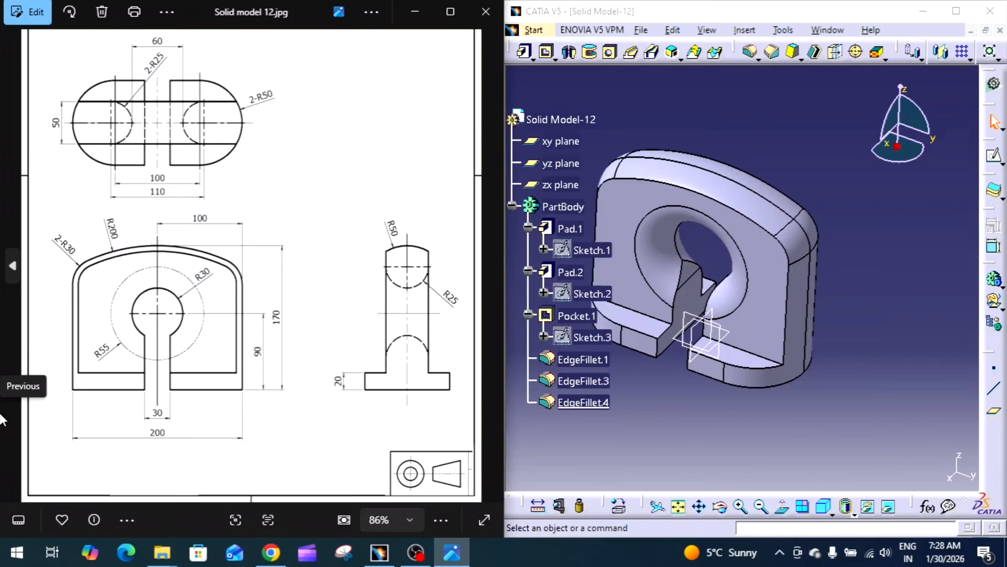
right_click(1, 413)
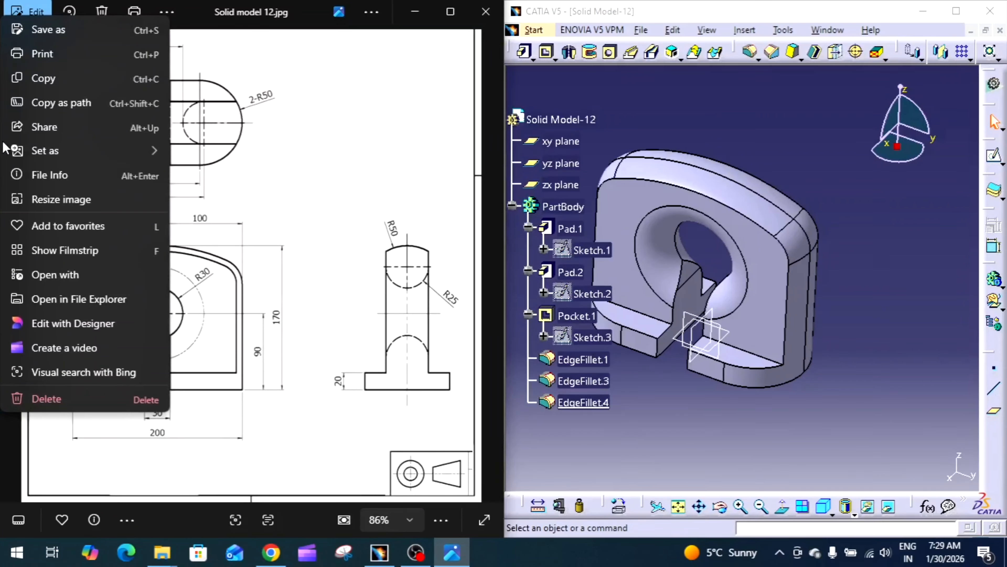
click(472, 166)
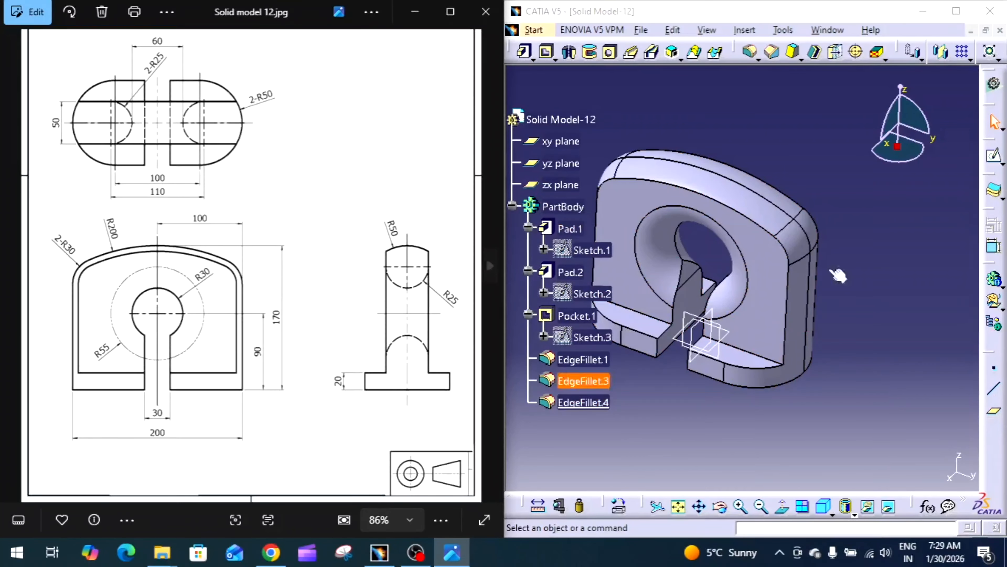
middle_drag(704, 322, 779, 302)
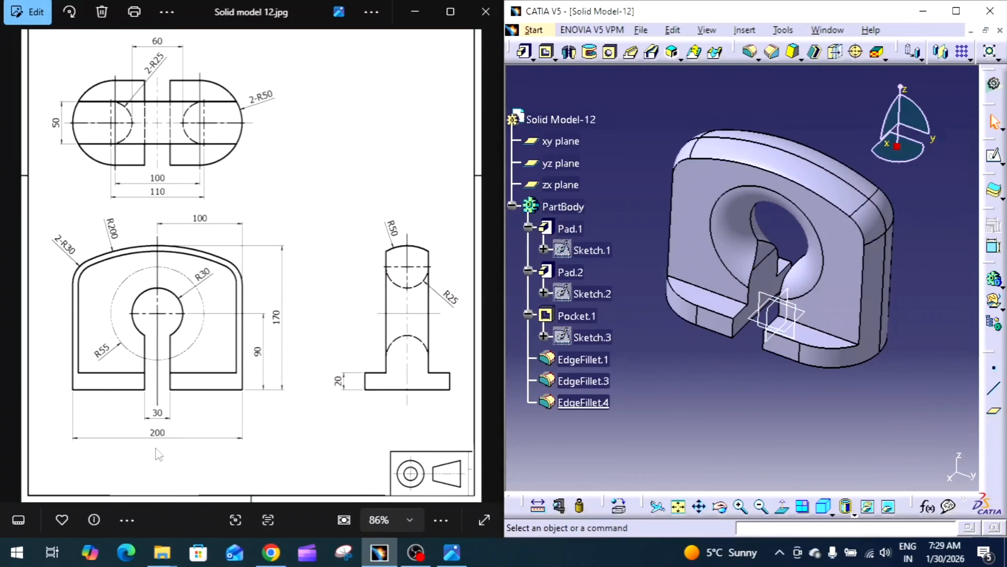
Examine the finished model's base, slot and keyhole against the views in the reference drawing
click(159, 431)
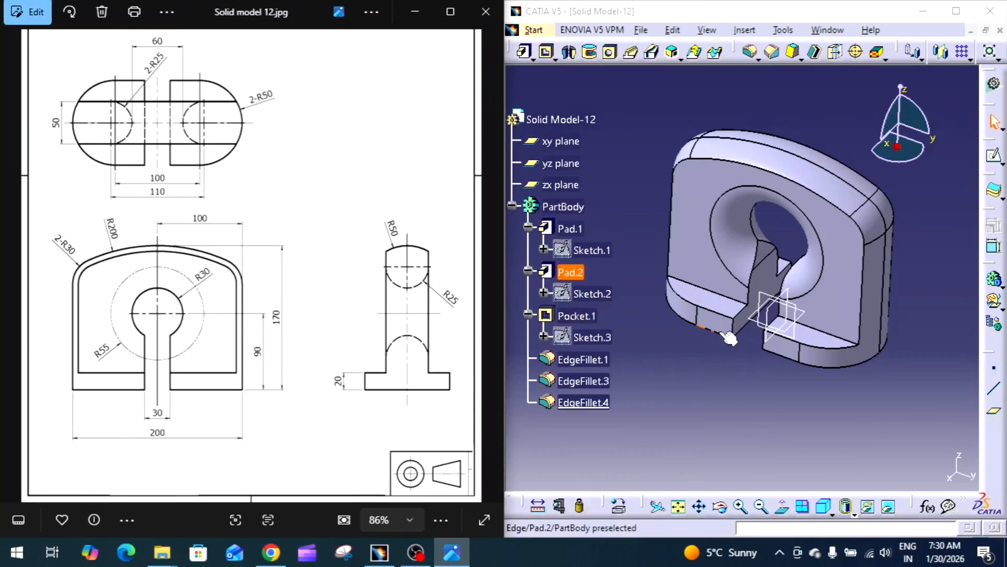
middle_drag(734, 342, 714, 317)
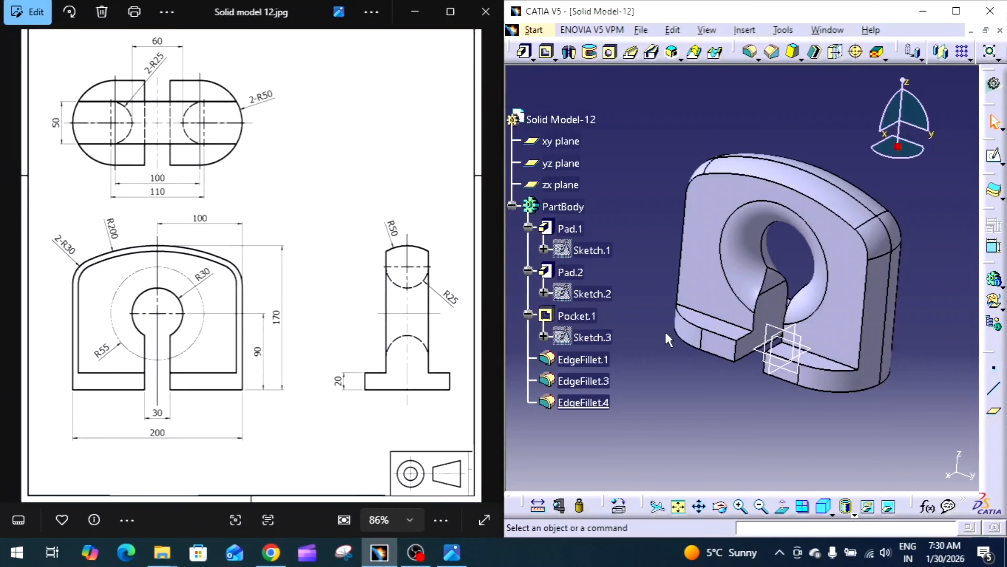
middle_drag(761, 337, 741, 341)
click(718, 333)
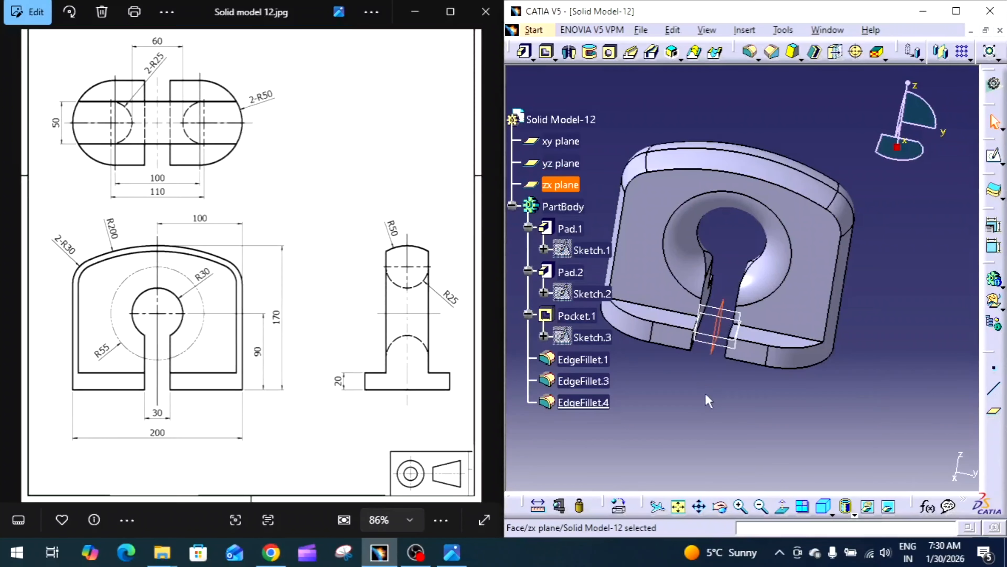
click(708, 400)
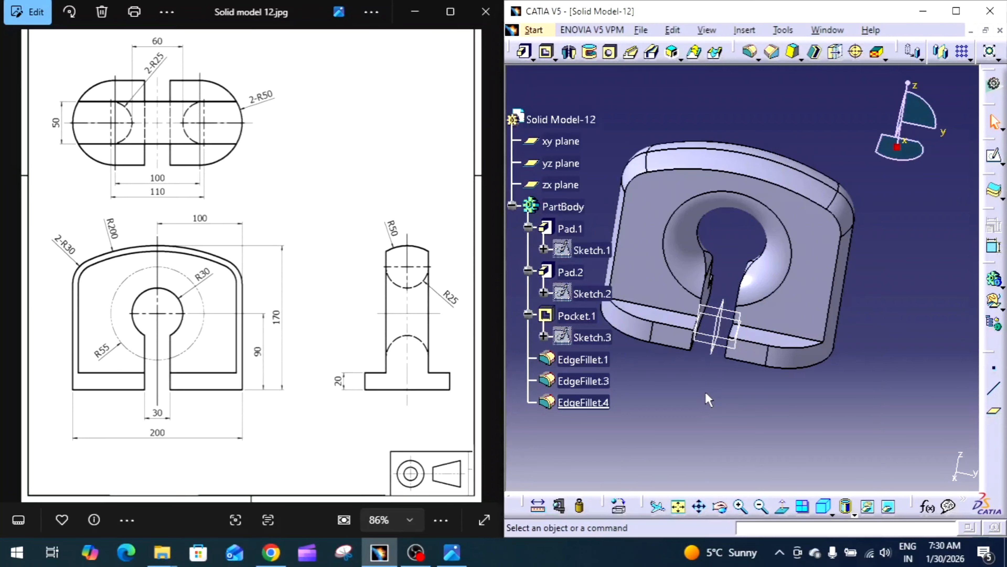